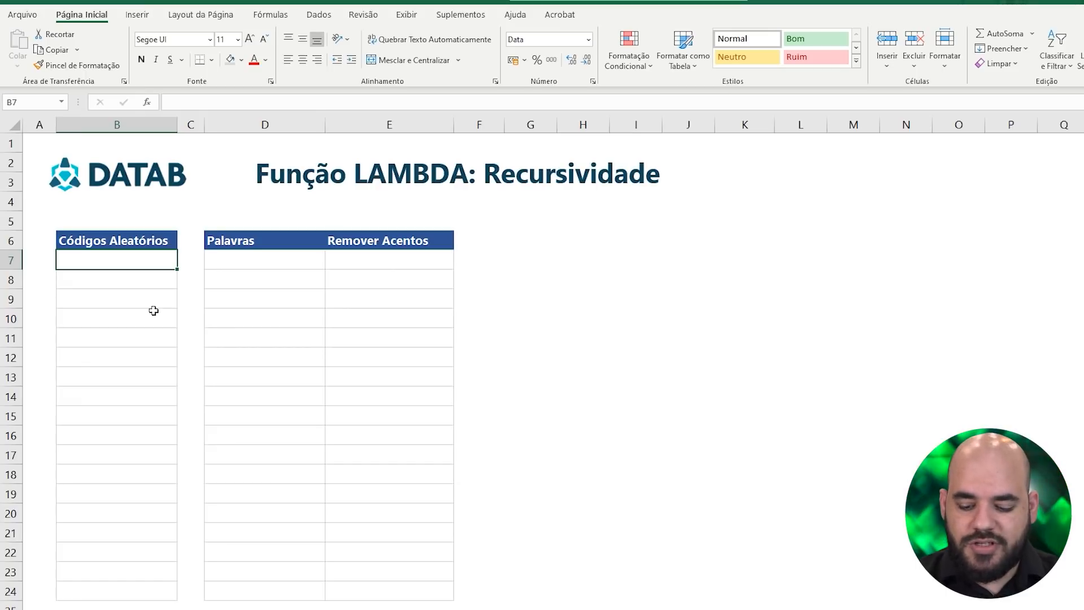
# - Enter the formula =CARACT(65) in cell B7 under Códigos Aleatórios
pyautogui.write('=CARACT(')
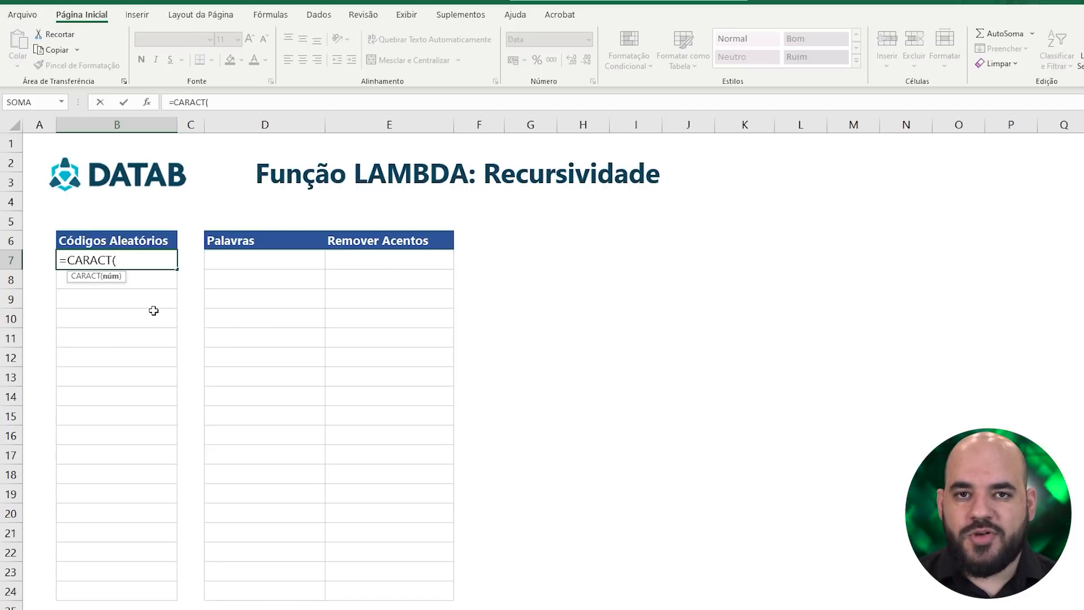
pyautogui.write('65')
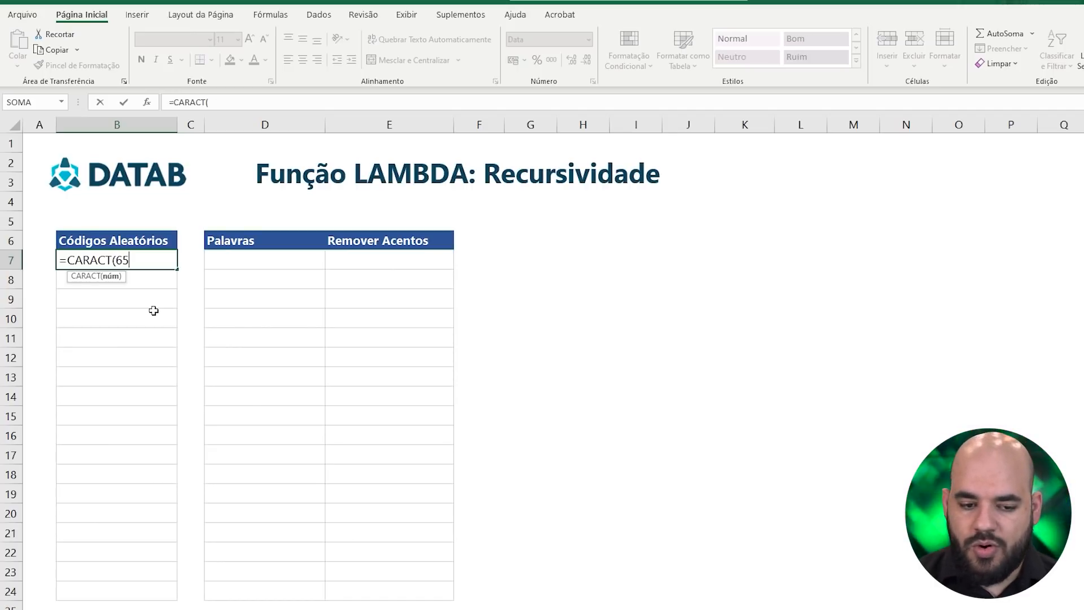
pyautogui.write(')')
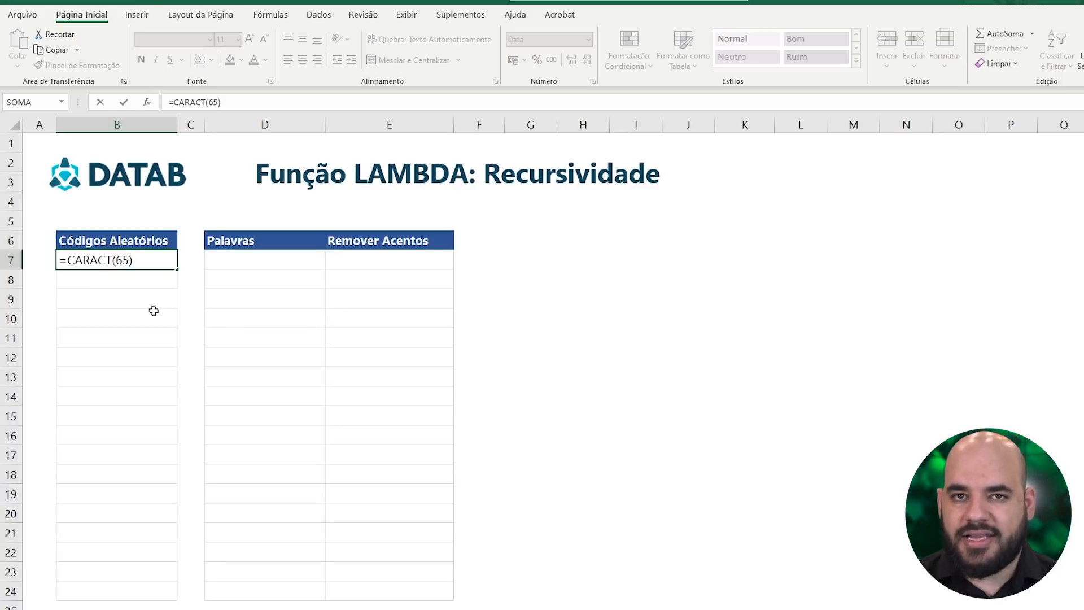
pyautogui.press('Return')
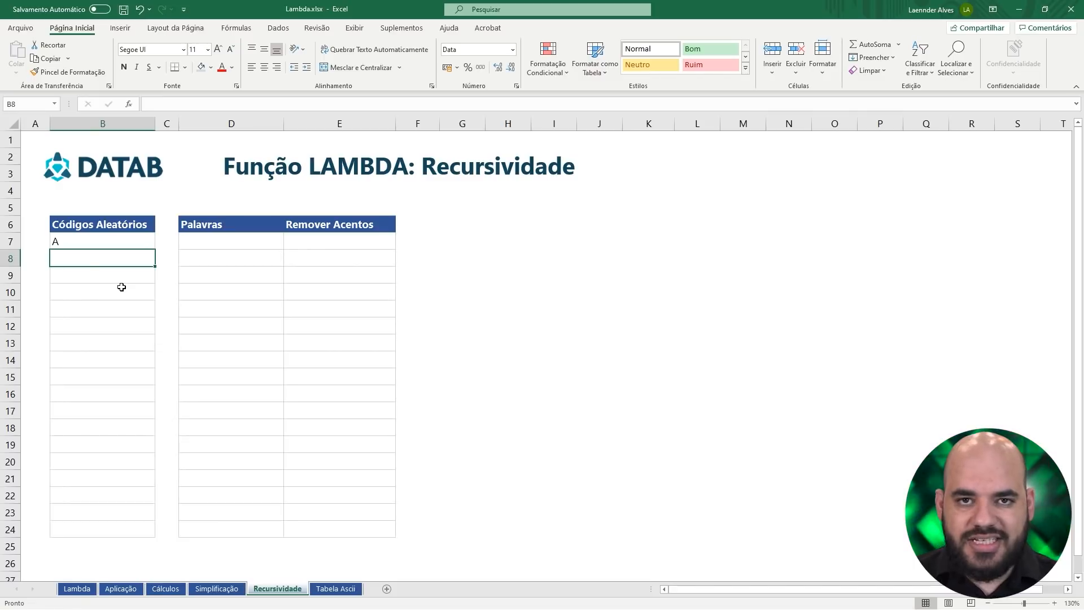
# - Examine the Tabela Ascii sheet for the character codes of the capital letters A to Z
pyautogui.click(331, 588)
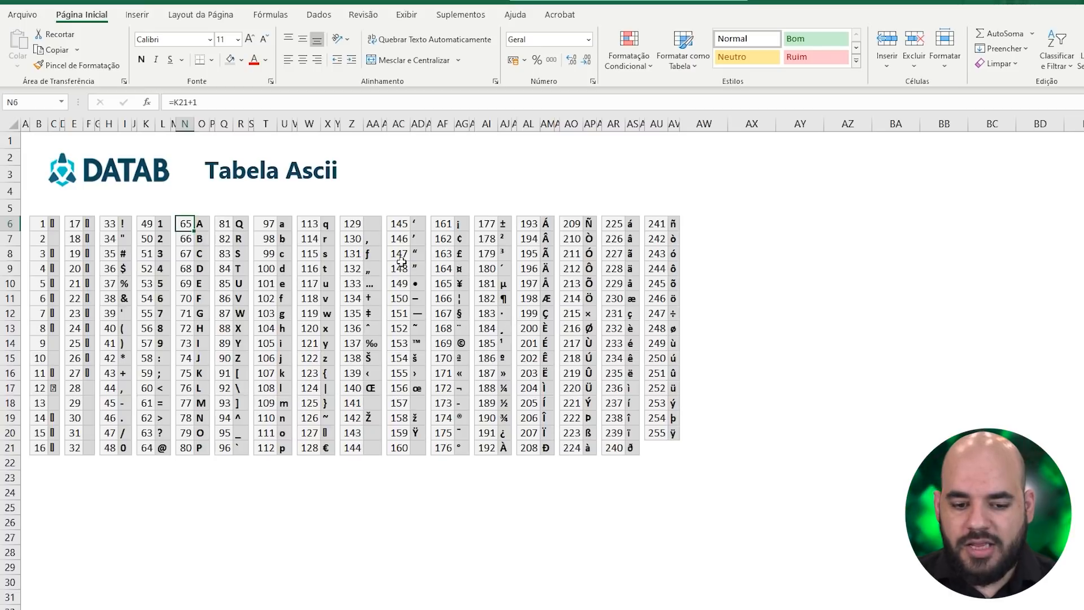
pyautogui.moveTo(184, 226); pyautogui.dragTo(205, 451)
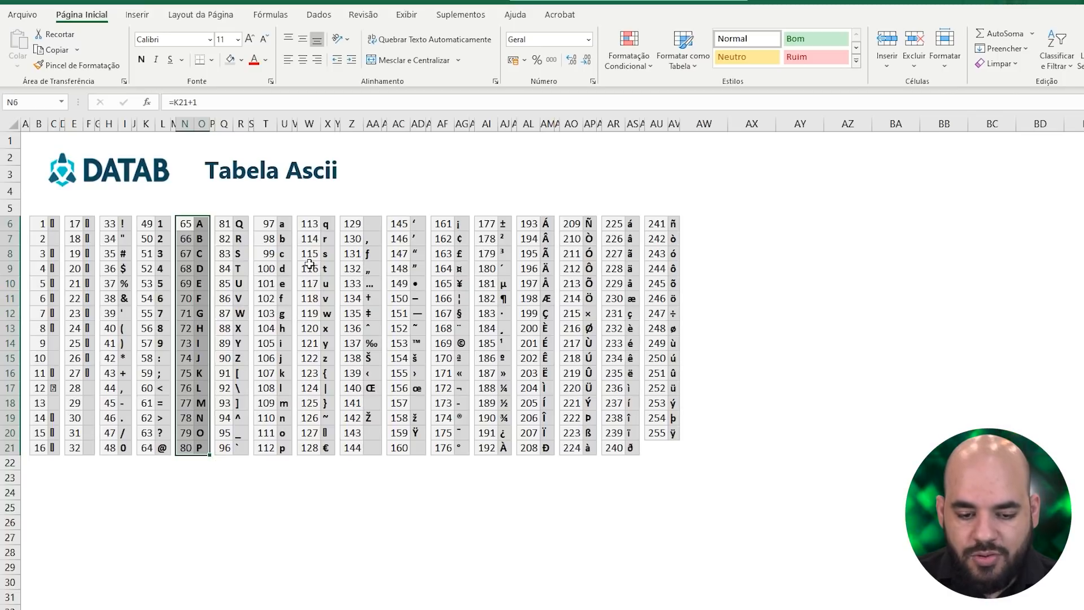
pyautogui.click(229, 359)
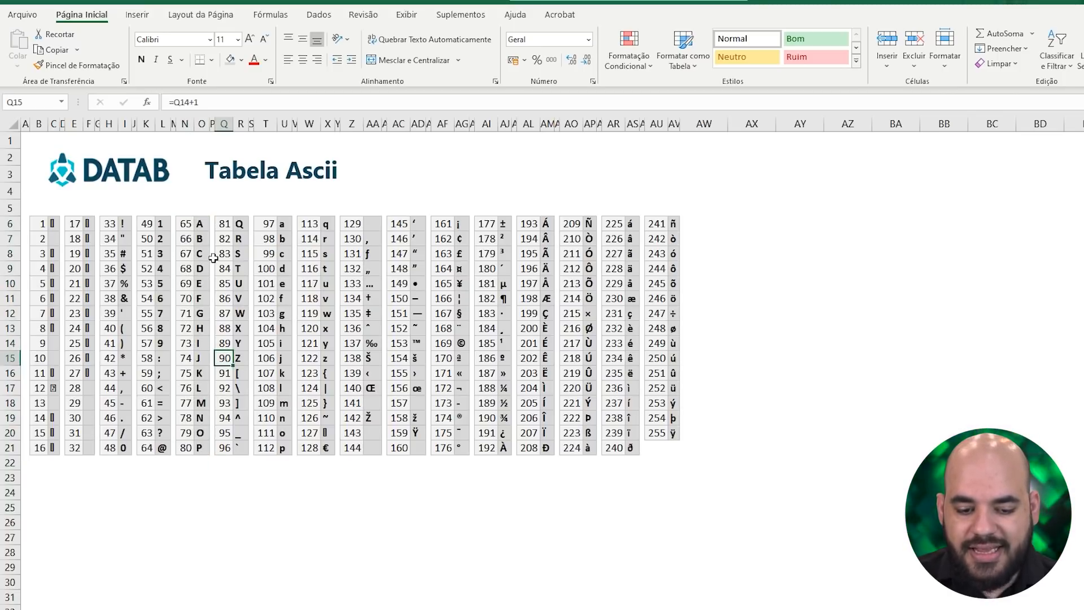
pyautogui.click(237, 342)
pyautogui.click(240, 358)
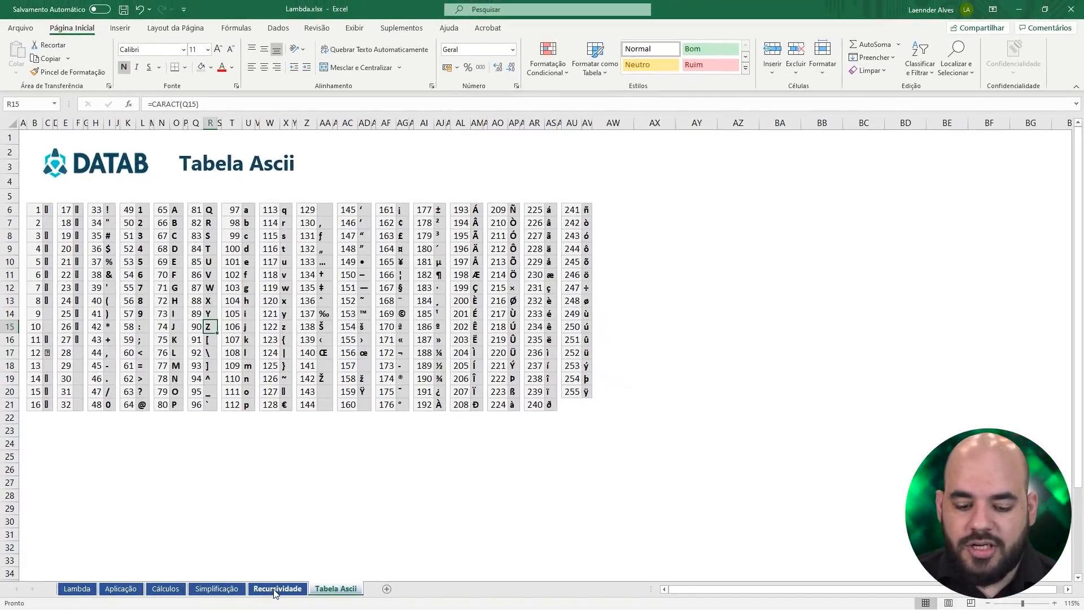
# - On the Recursividade sheet, replace the 65 in B7's formula with ALEATÓRIOENTRE(65;90), giving =CARACT(ALEATÓRIOENTRE(65;90))
pyautogui.click(277, 588)
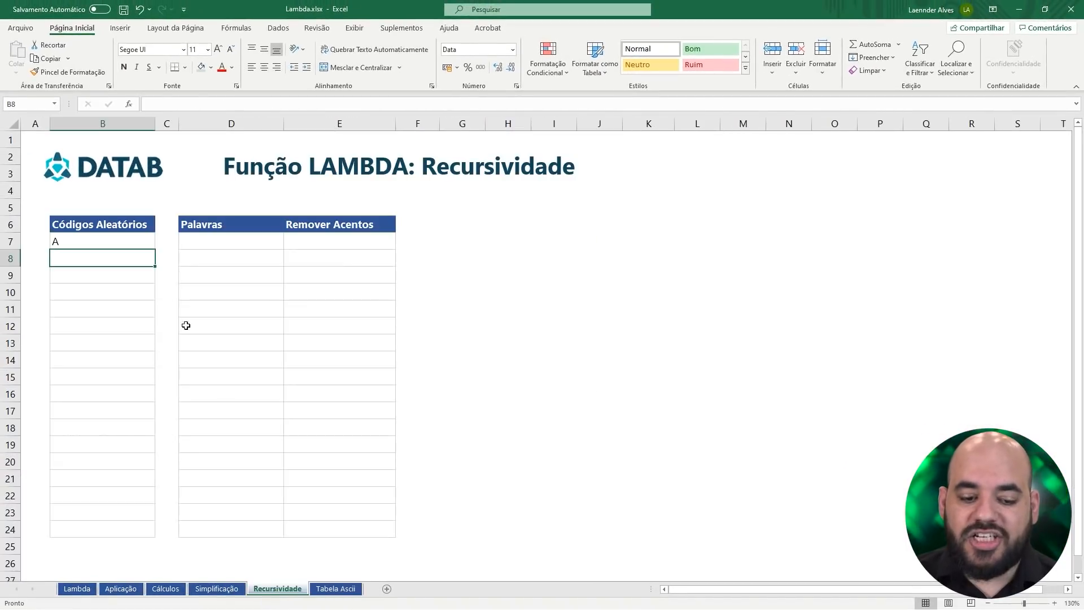
pyautogui.doubleClick(110, 241)
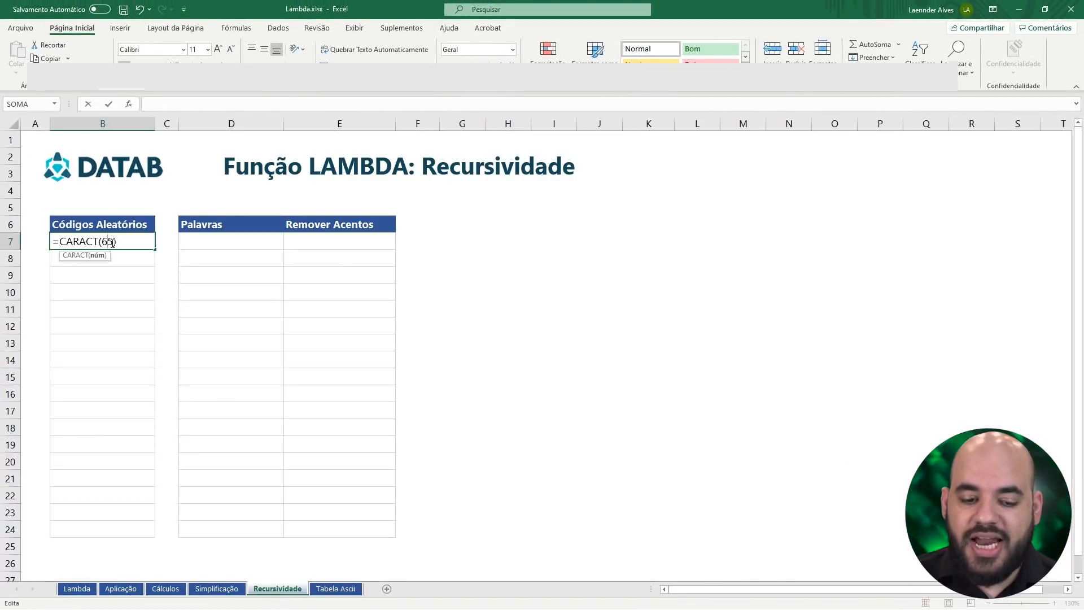
pyautogui.doubleClick(112, 241)
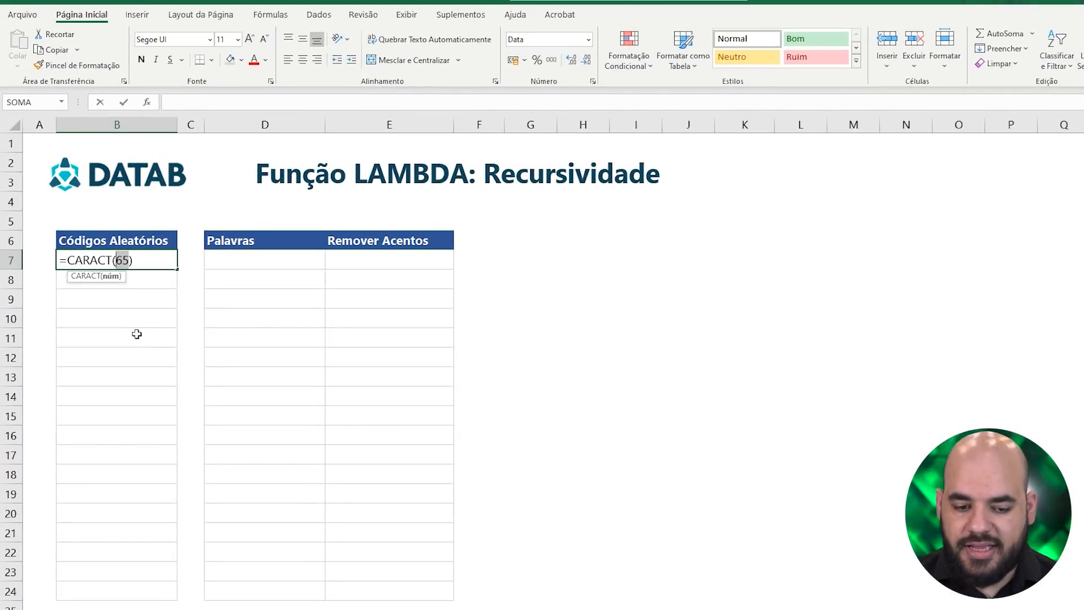
pyautogui.write('ALEATÓRIOENTRE(')
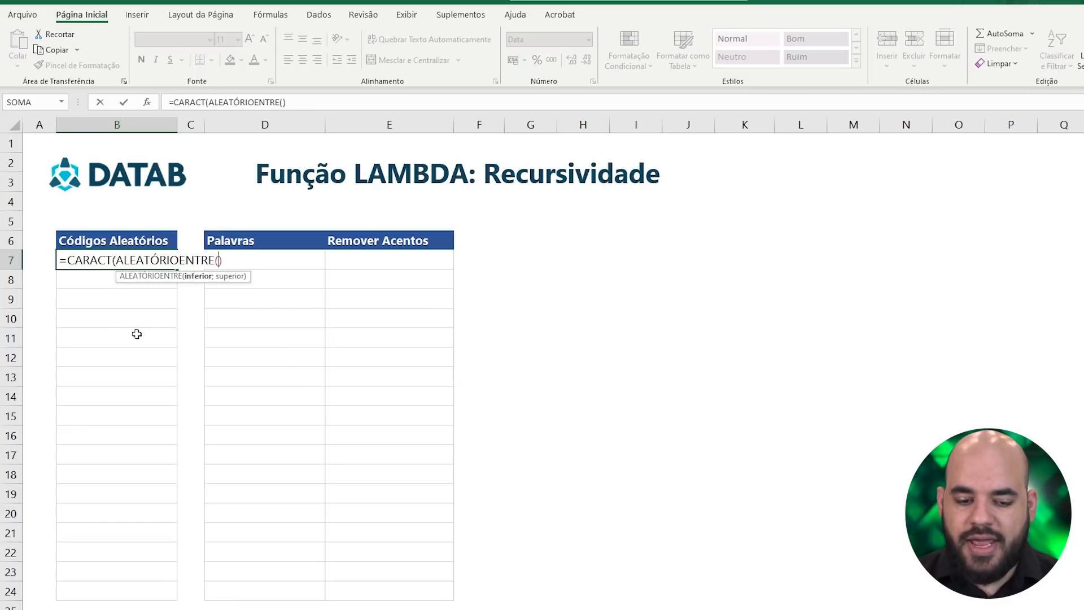
pyautogui.write('65;90')
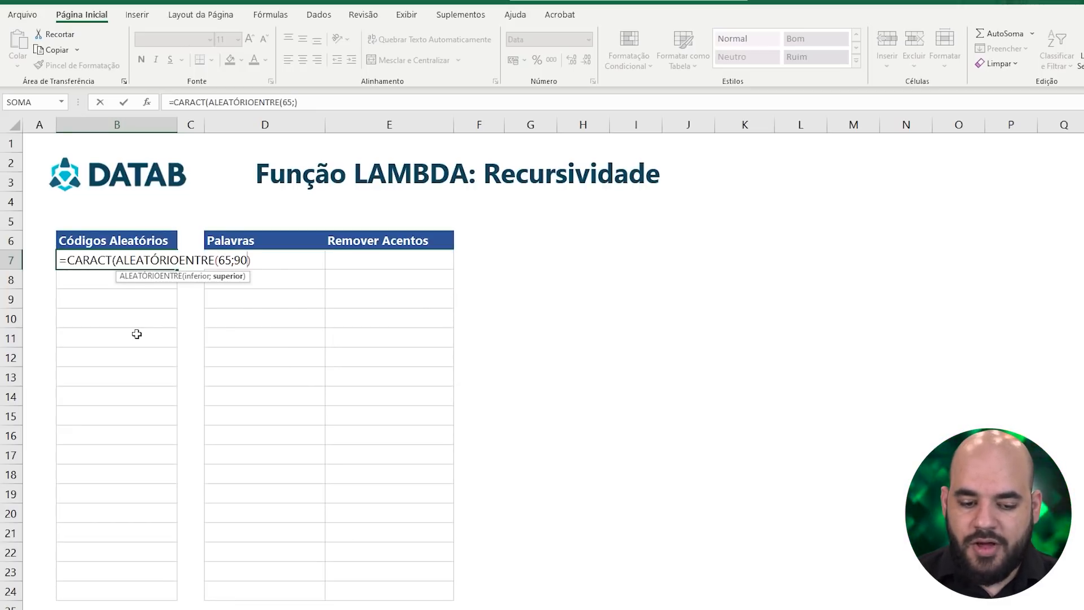
pyautogui.write(')')
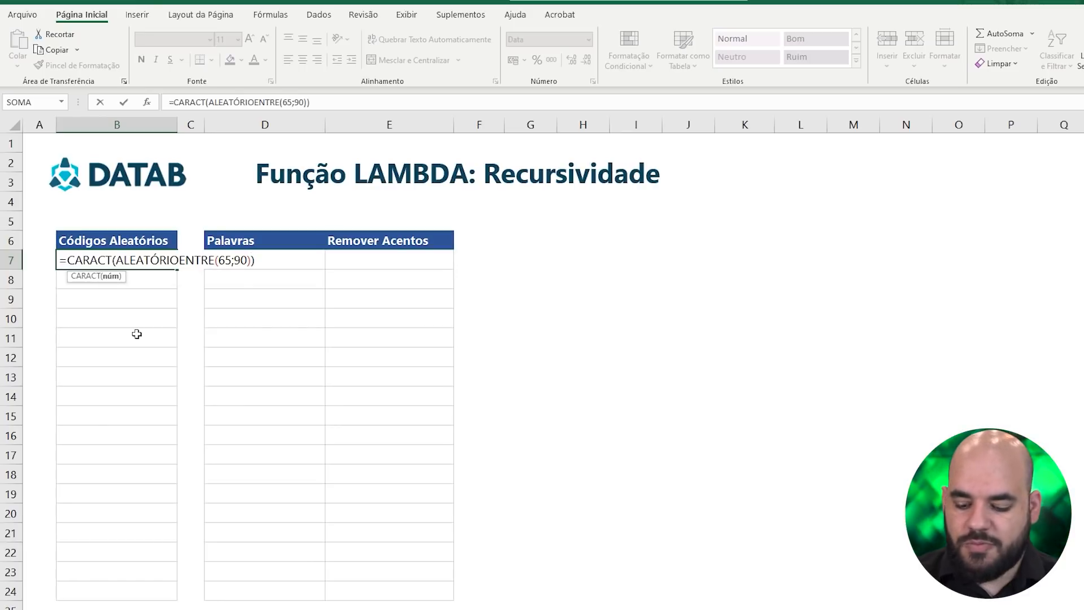
pyautogui.press('Return')
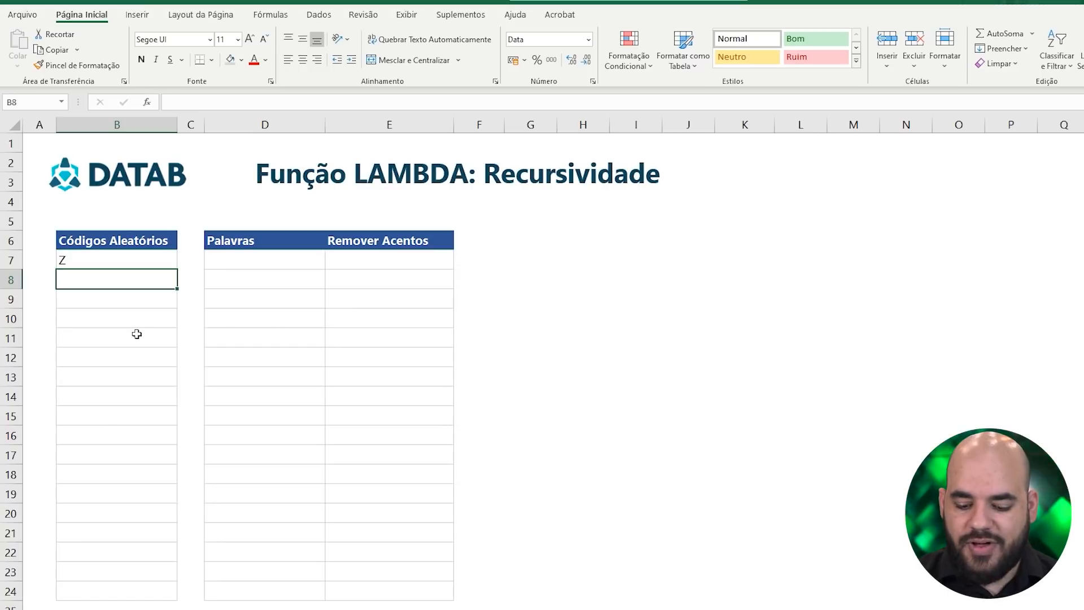
# - Recalculate the sheet repeatedly to check how the random letter in B7 changes
pyautogui.press('F9')
pyautogui.press('F9')
pyautogui.press('F9')
pyautogui.press('F9')
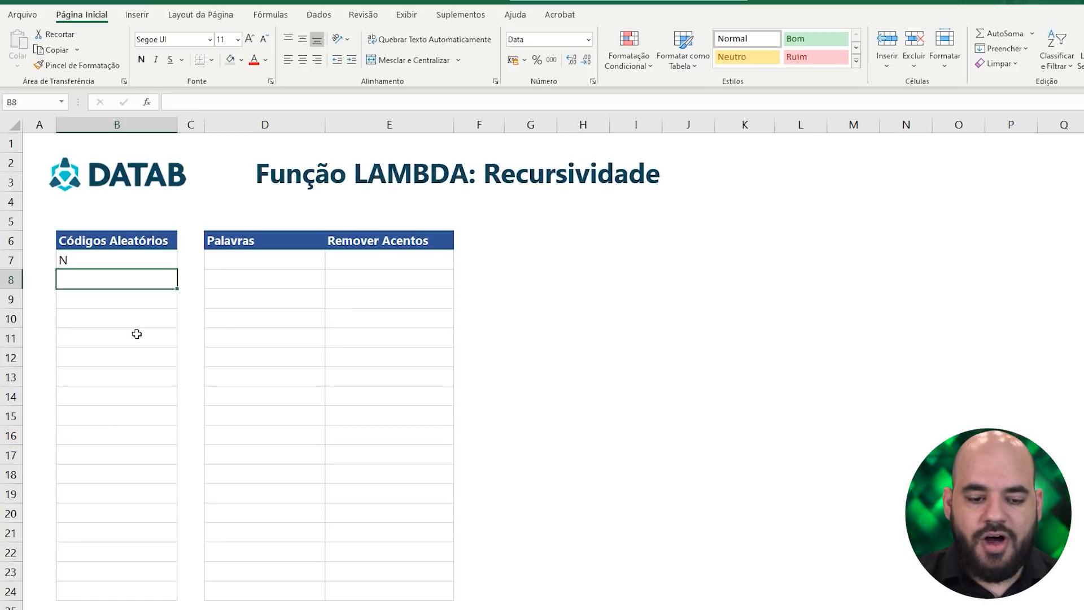
pyautogui.press('F9')
pyautogui.press('F9')
pyautogui.press('F9')
pyautogui.press('F9')
pyautogui.press('F9')
pyautogui.press('F9')
pyautogui.press('F9')
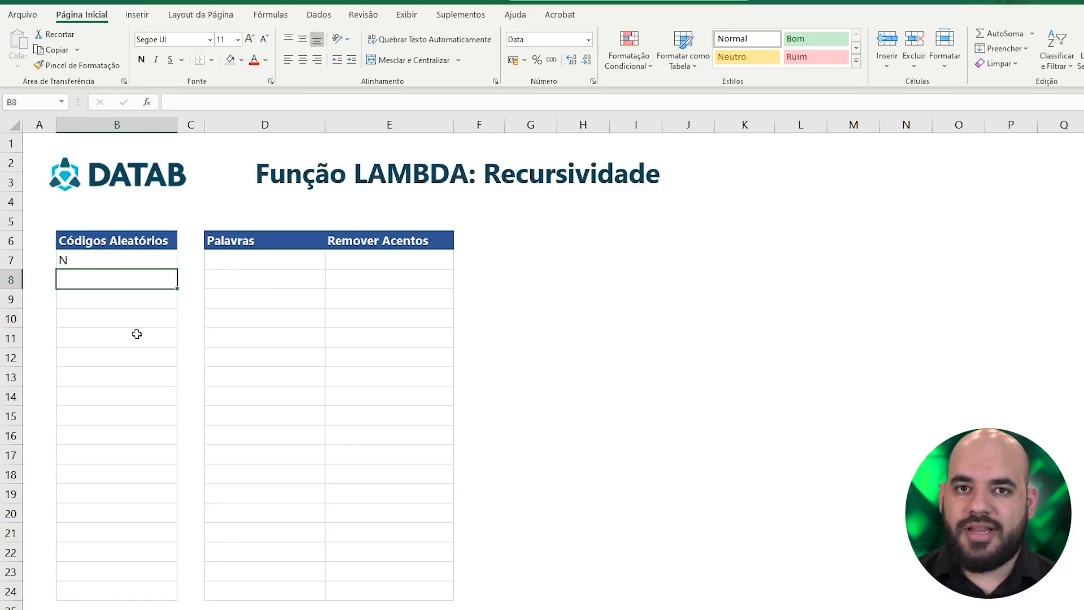
# - Wrap B7's formula in REPT with 6 repetitions: =REPT(CARACT(ALEATÓRIOENTRE(65;90));6)
pyautogui.press('Up')
pyautogui.press('F2')
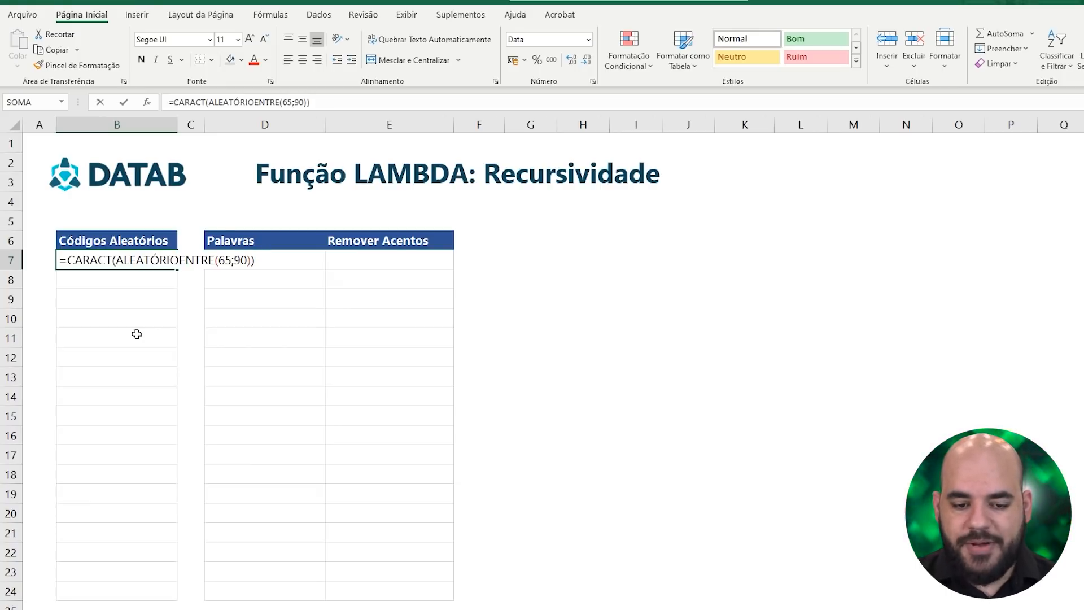
pyautogui.click(67, 260)
pyautogui.write('REPT(')
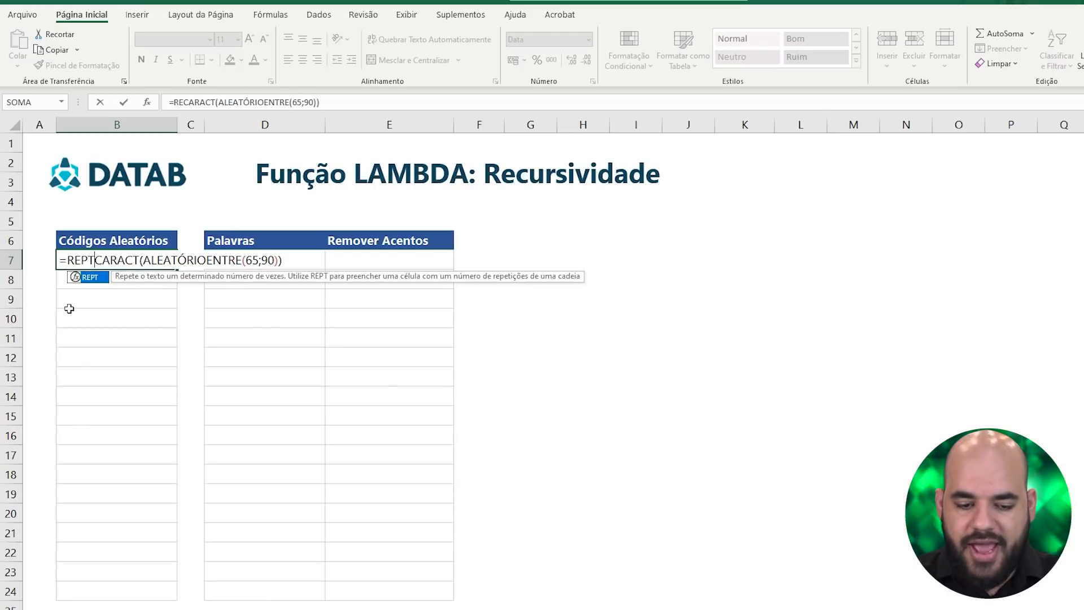
pyautogui.click(291, 260)
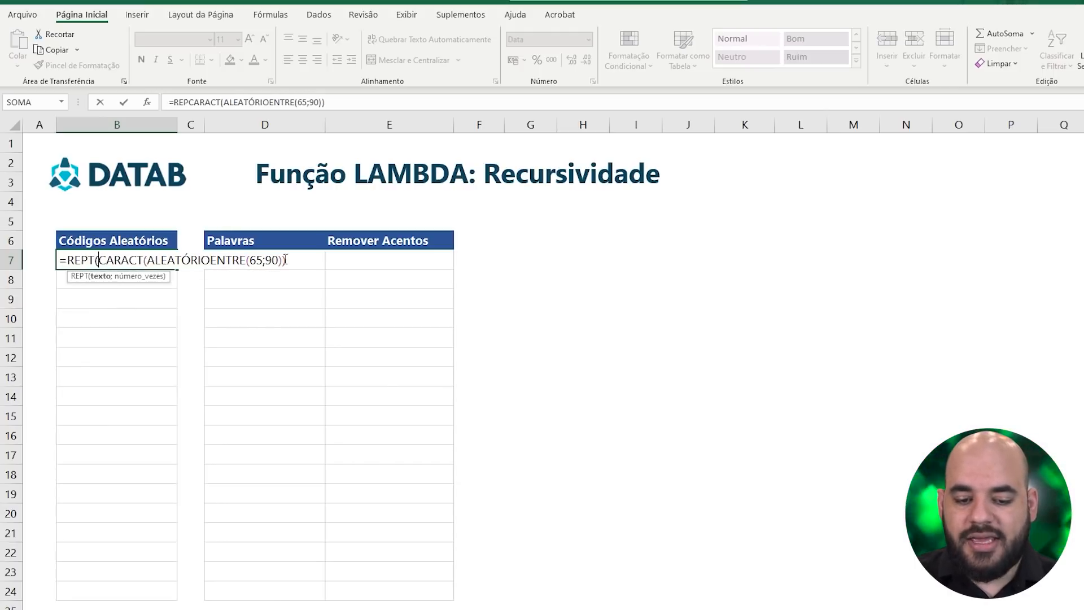
pyautogui.write(';6')
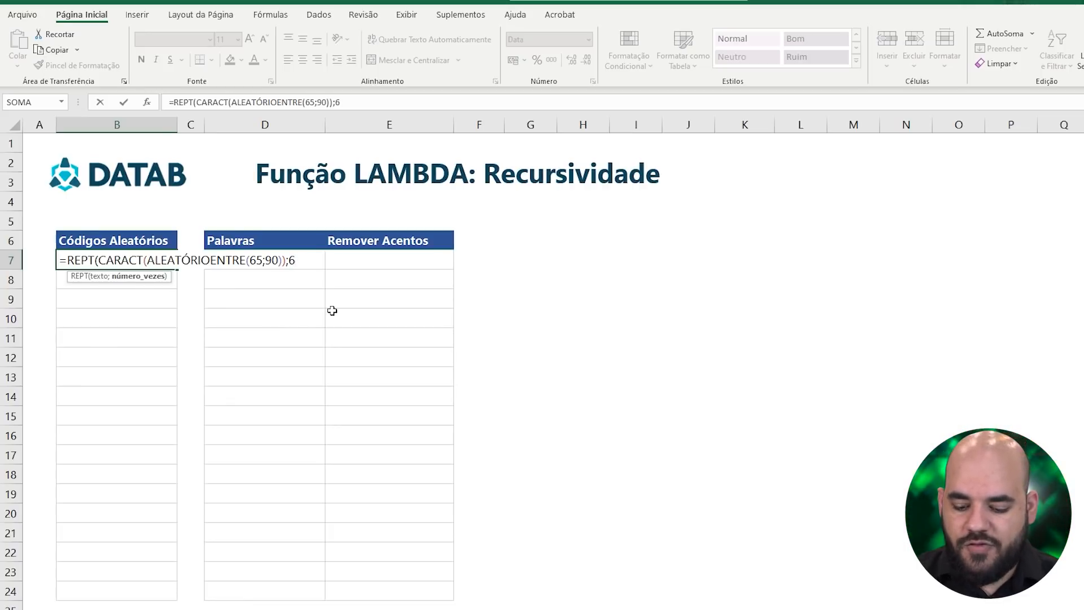
pyautogui.write(')')
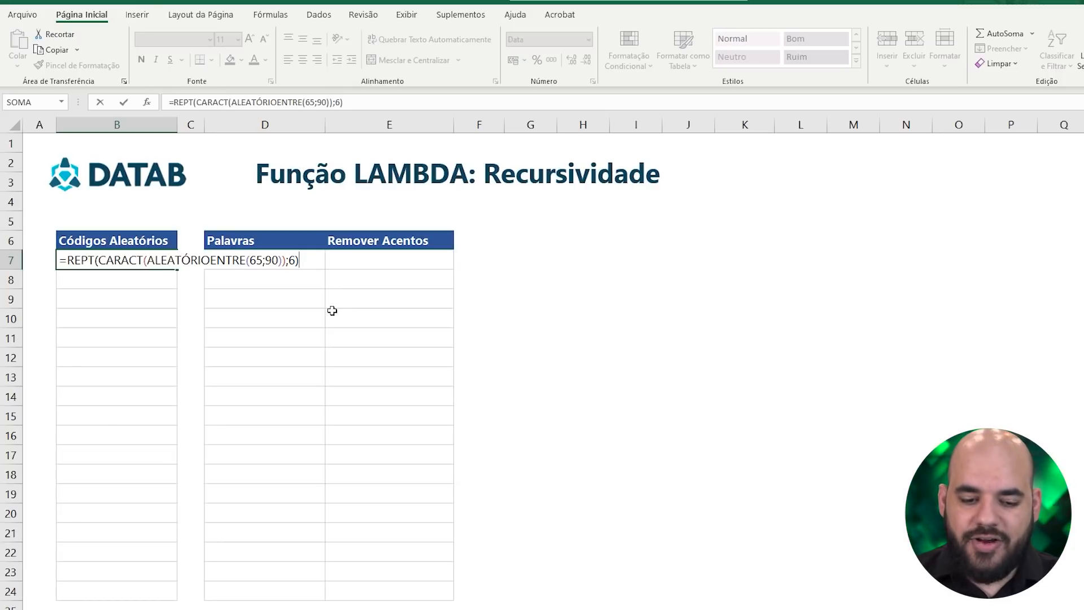
pyautogui.press('Return')
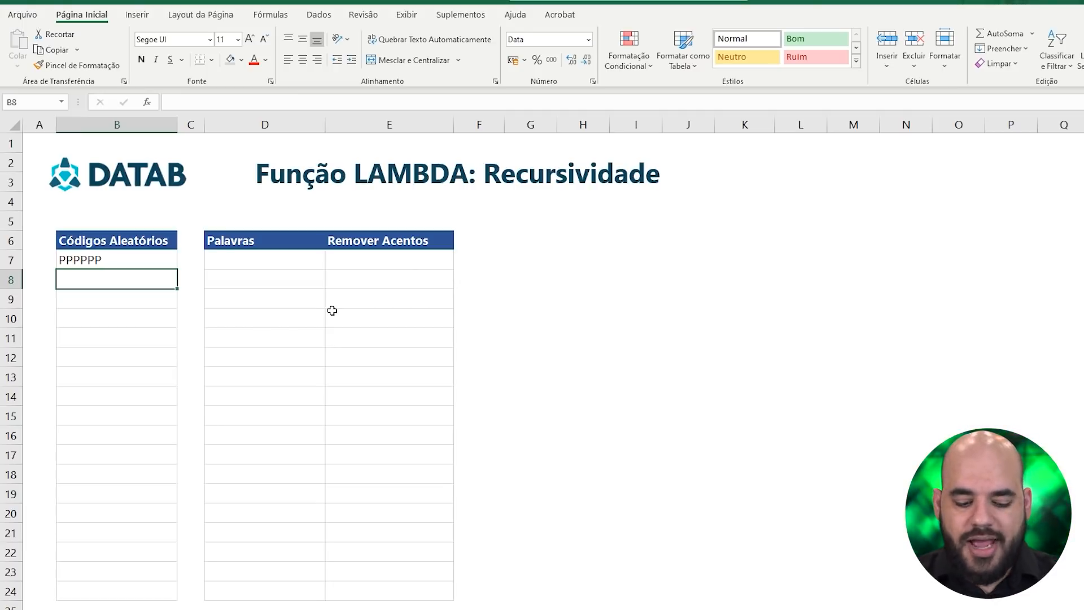
# - Remove the REPT function and its repetition argument from B7, restoring =CARACT(ALEATÓRIOENTRE(65;90))
pyautogui.press('Up')
pyautogui.press('F2')
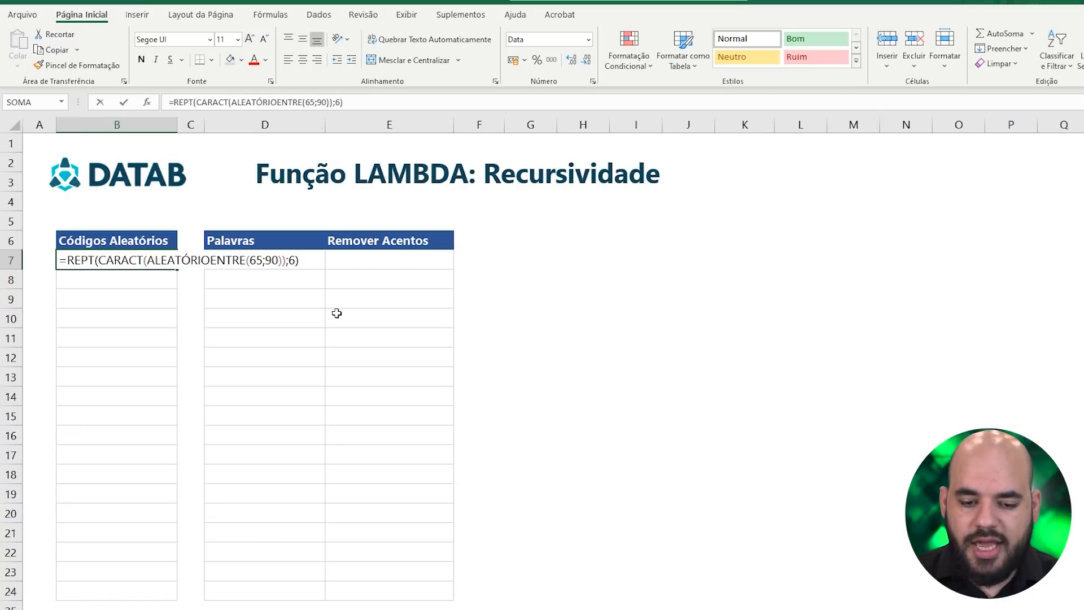
pyautogui.press('BackSpace')
pyautogui.press('BackSpace')
pyautogui.press('BackSpace')
pyautogui.press('Left')
pyautogui.press('Left')
pyautogui.press('Left')
pyautogui.press('Left')
pyautogui.press('Left')
pyautogui.press('Left')
pyautogui.press('Left')
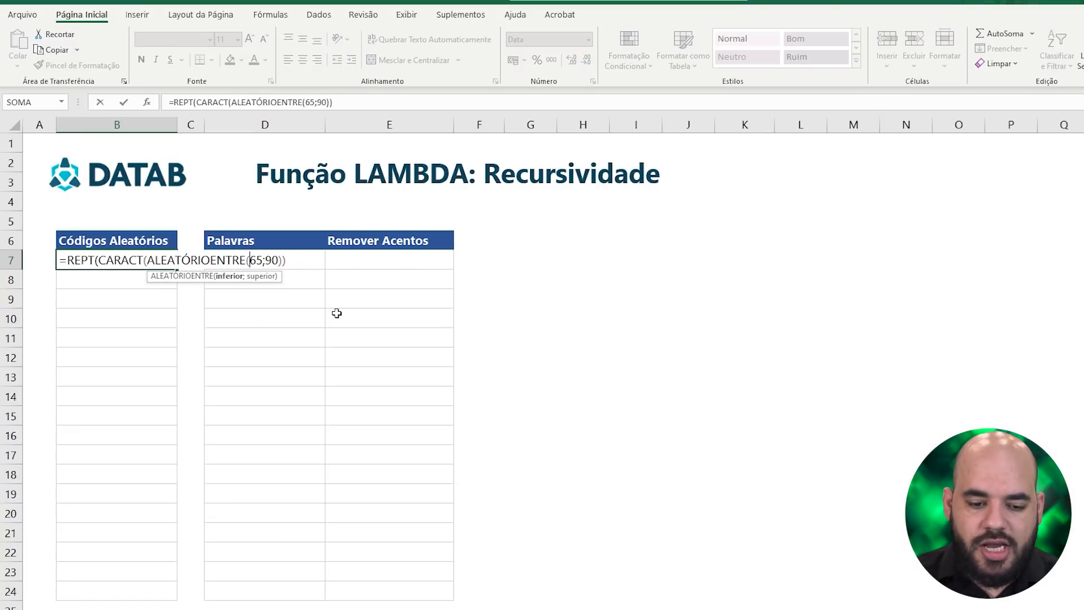
pyautogui.press('Left')
pyautogui.press('Left')
pyautogui.press('Left')
pyautogui.press('Left')
pyautogui.press('Left')
pyautogui.press('Left')
pyautogui.press('Left')
pyautogui.press('Left')
pyautogui.press('Left')
pyautogui.press('Left')
pyautogui.press('Left')
pyautogui.press('Left')
pyautogui.press('Left')
pyautogui.press('Left')
pyautogui.press('Left')
pyautogui.press('Left')
pyautogui.press('Left')
pyautogui.press('Left')
pyautogui.press('Left')
pyautogui.press('Left')
pyautogui.press('BackSpace')
pyautogui.press('BackSpace')
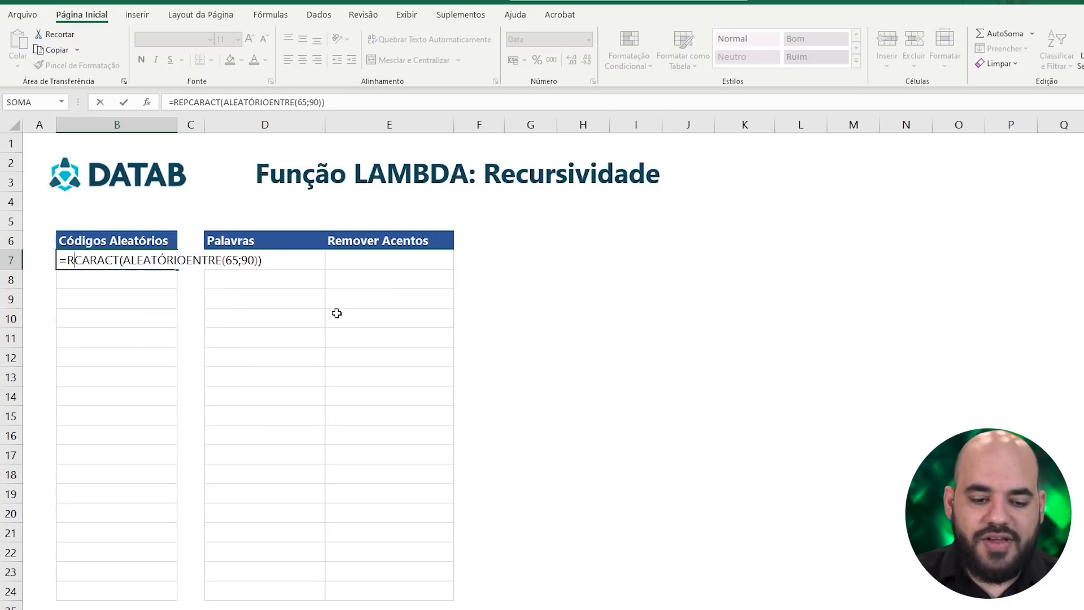
pyautogui.press('BackSpace')
pyautogui.press('Return')
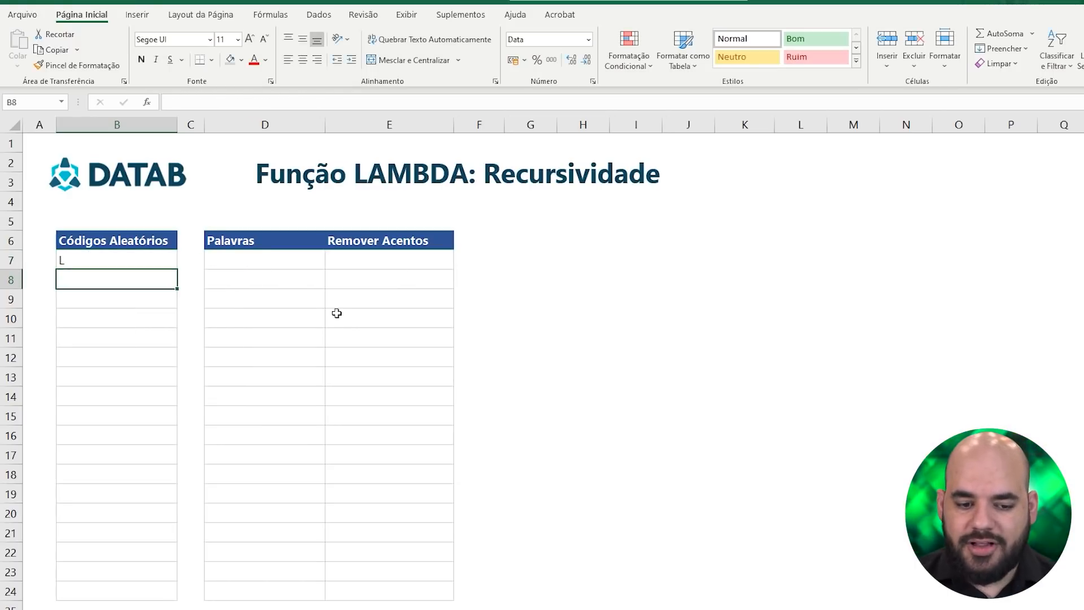
# - Copy the expression CARACT(ALEATÓRIOENTRE(65;90)) from B7 without its equals sign, leaving the cell's formula intact
pyautogui.press('Up')
pyautogui.press('F2')
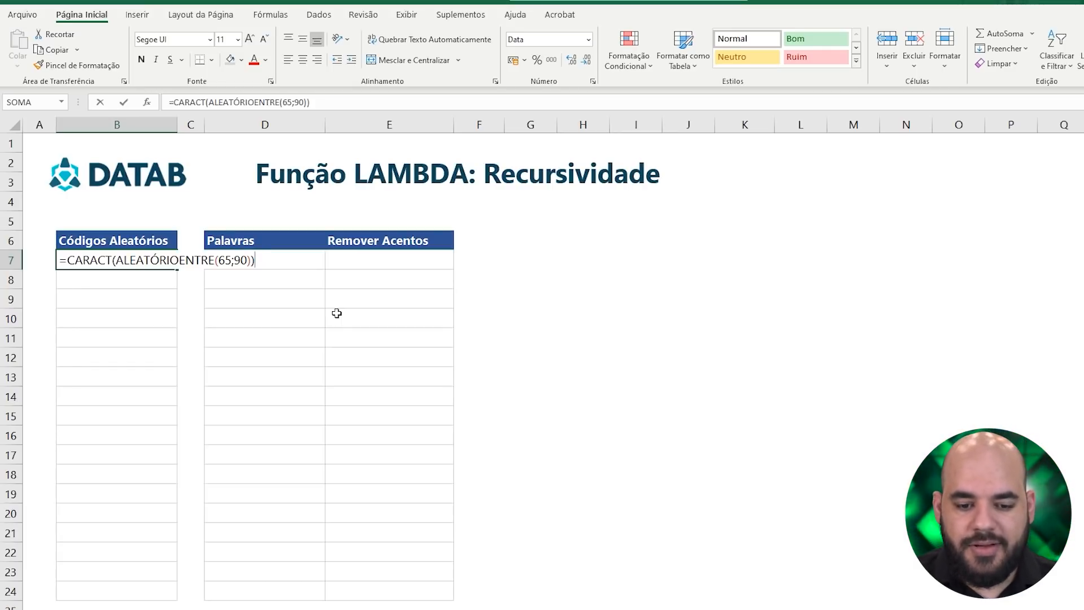
pyautogui.moveTo(255, 260); pyautogui.dragTo(65, 283)
pyautogui.hotkey('ctrl', 'c')
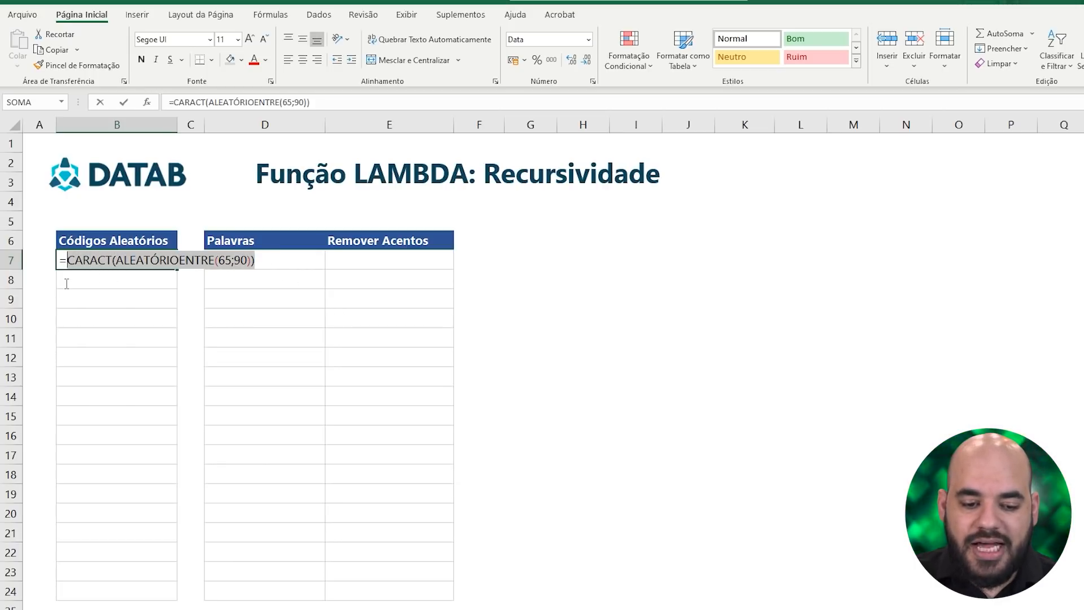
pyautogui.press('BackSpace')
pyautogui.press('Escape')
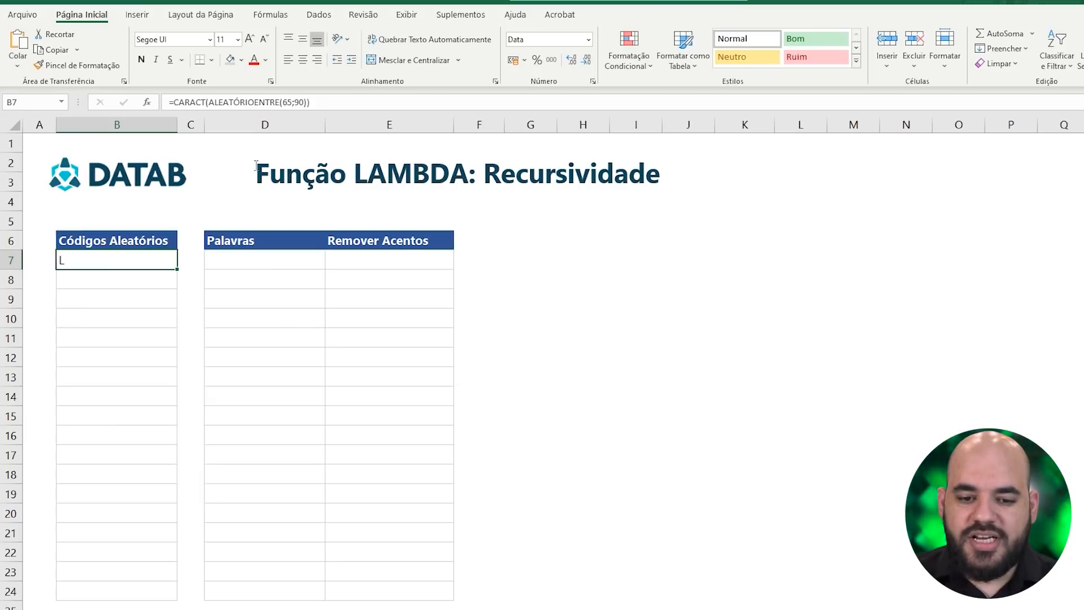
# - Start a new workbook-scoped defined name called UMA_LETRA
pyautogui.click(286, 17)
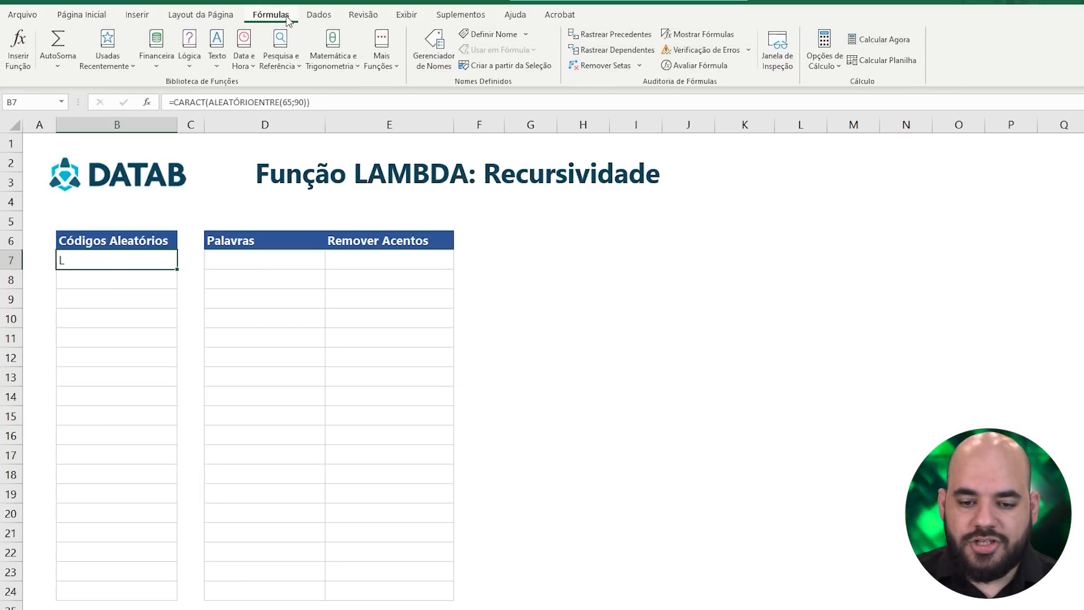
pyautogui.click(434, 49)
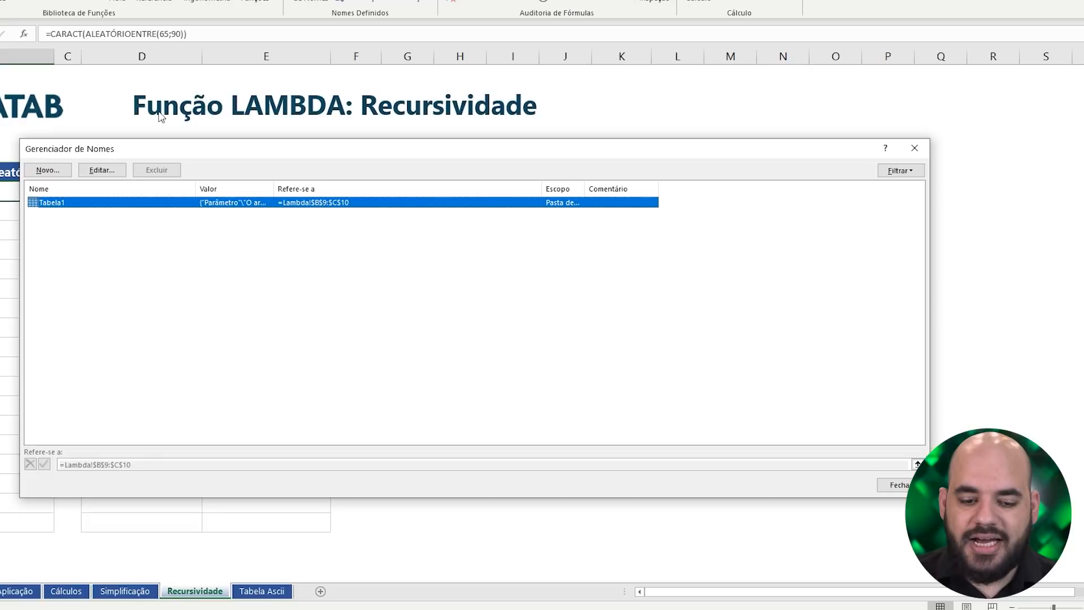
pyautogui.click(48, 169)
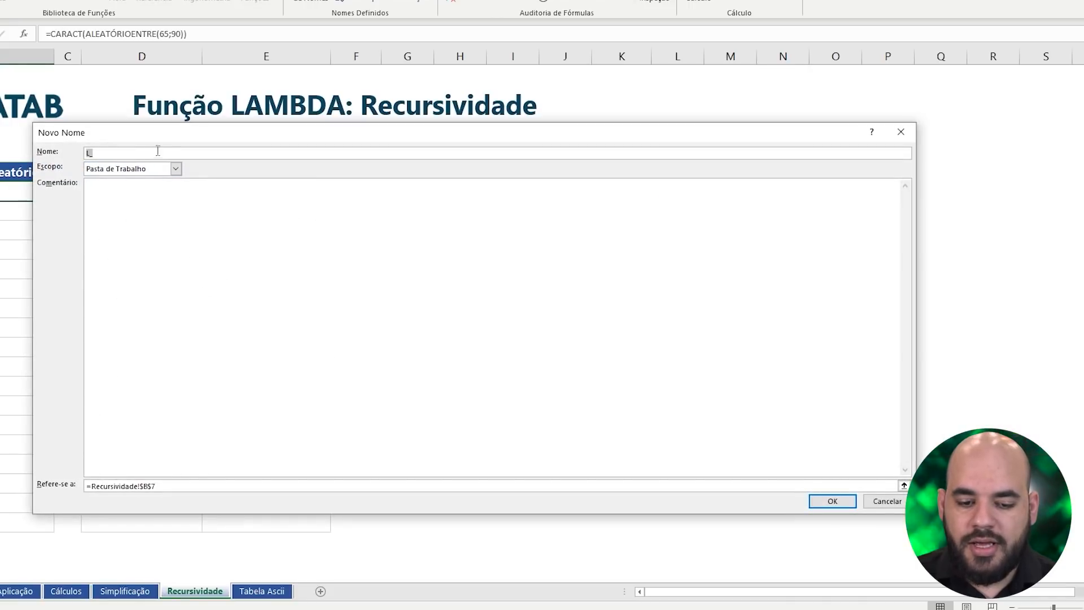
pyautogui.write('UMA_L')
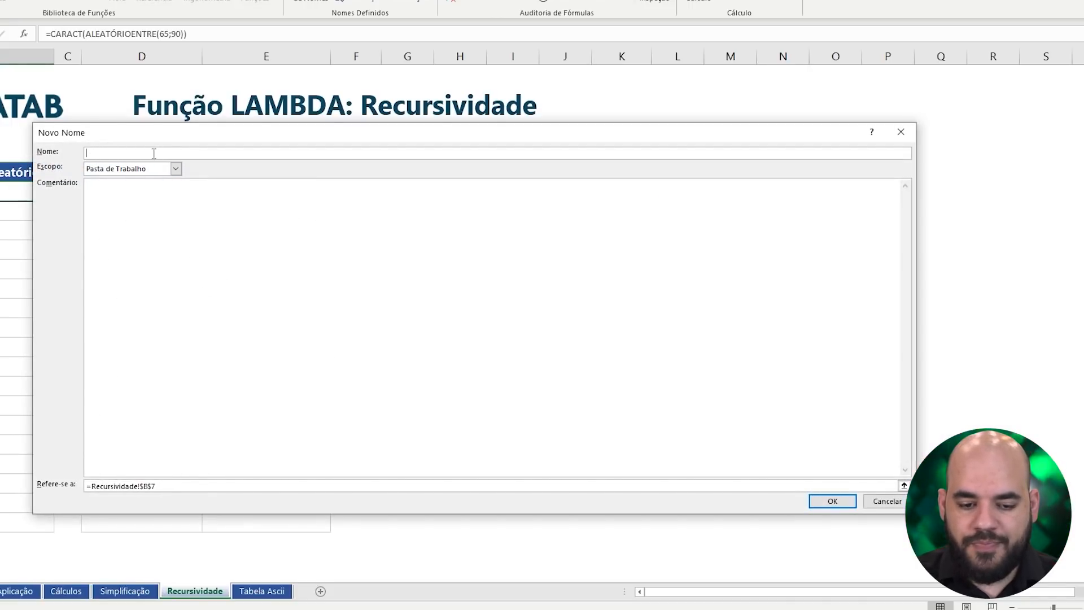
pyautogui.write('ETRA')
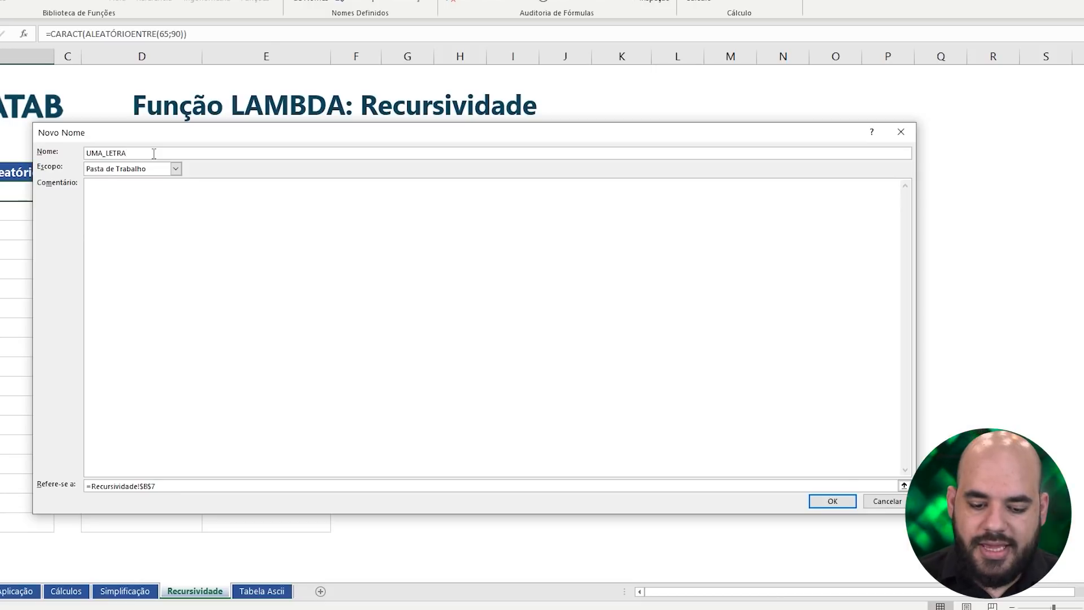
# - Make UMA_LETRA refer to =LAMBDA(CARACT(ALEATÓRIOENTRE(65;90))), save the name and return to the sheet
pyautogui.moveTo(180, 486); pyautogui.dragTo(88, 485)
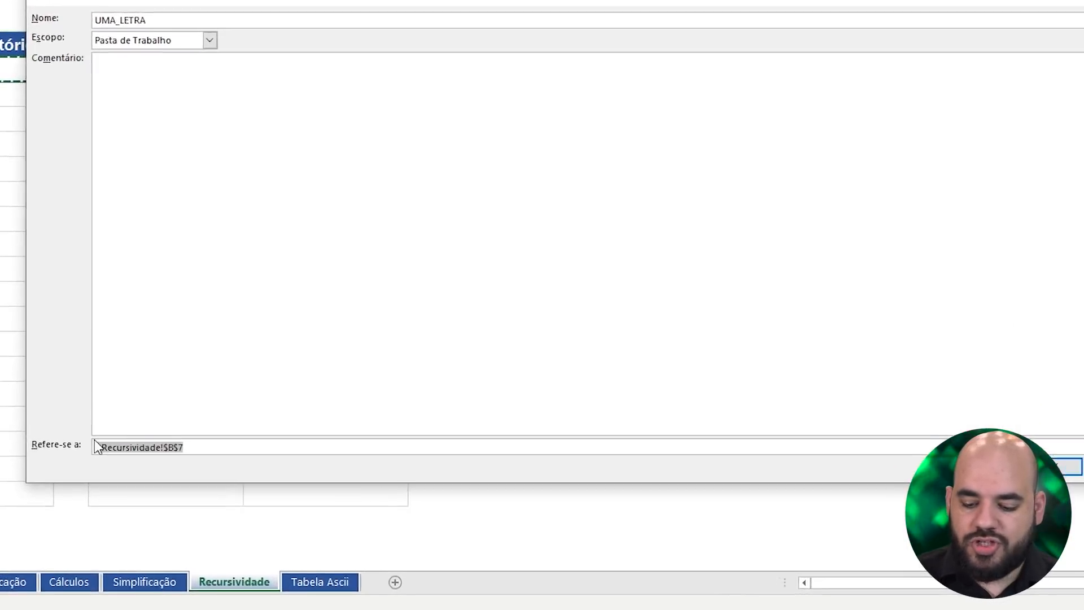
pyautogui.write('=')
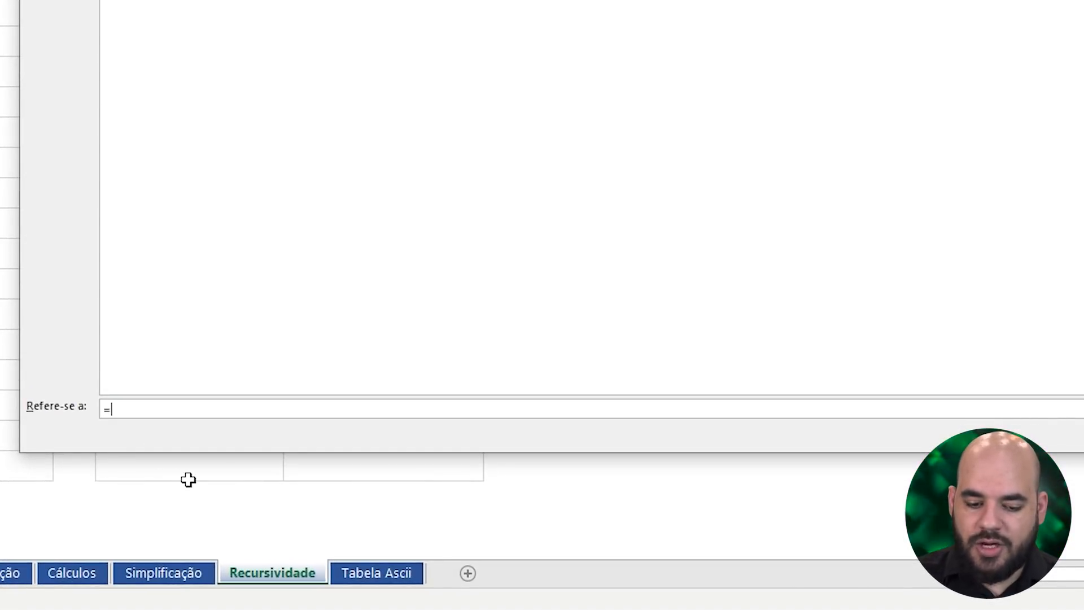
pyautogui.write('LAMBDA(')
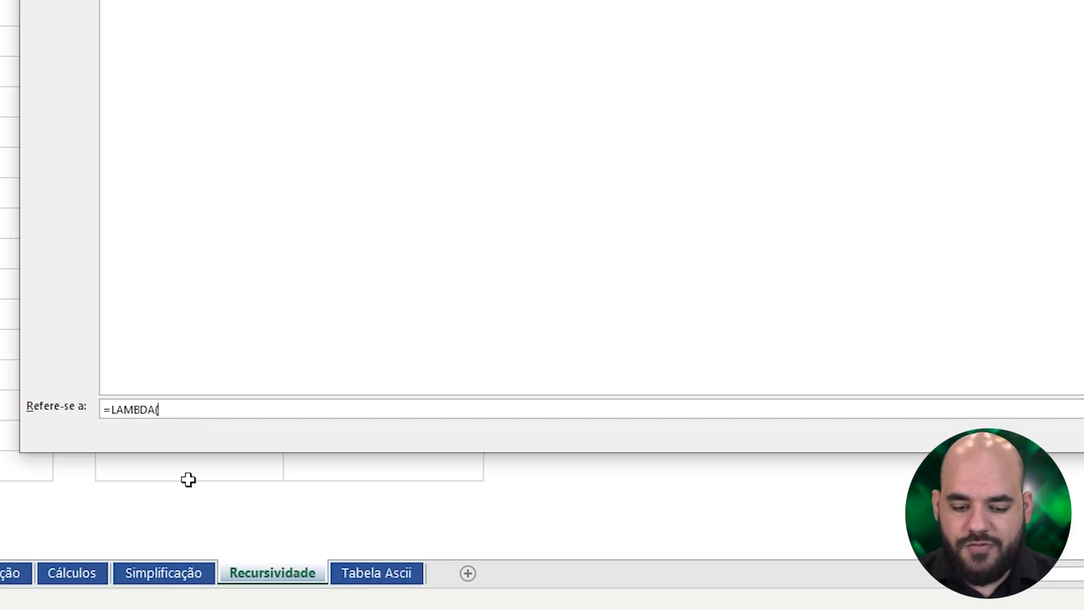
pyautogui.hotkey('ctrl', 'v')
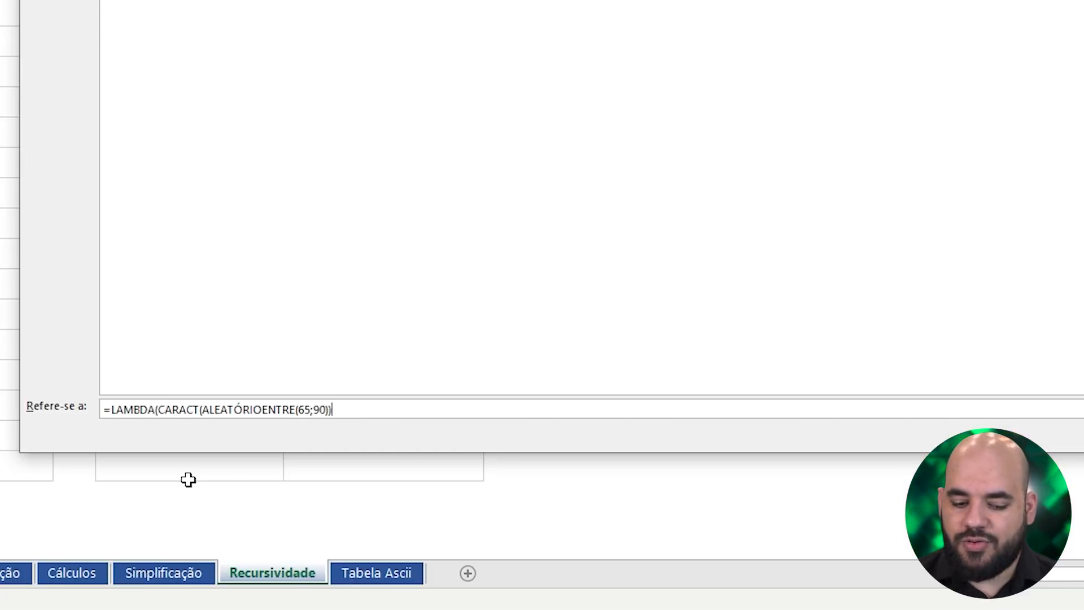
pyautogui.write(')')
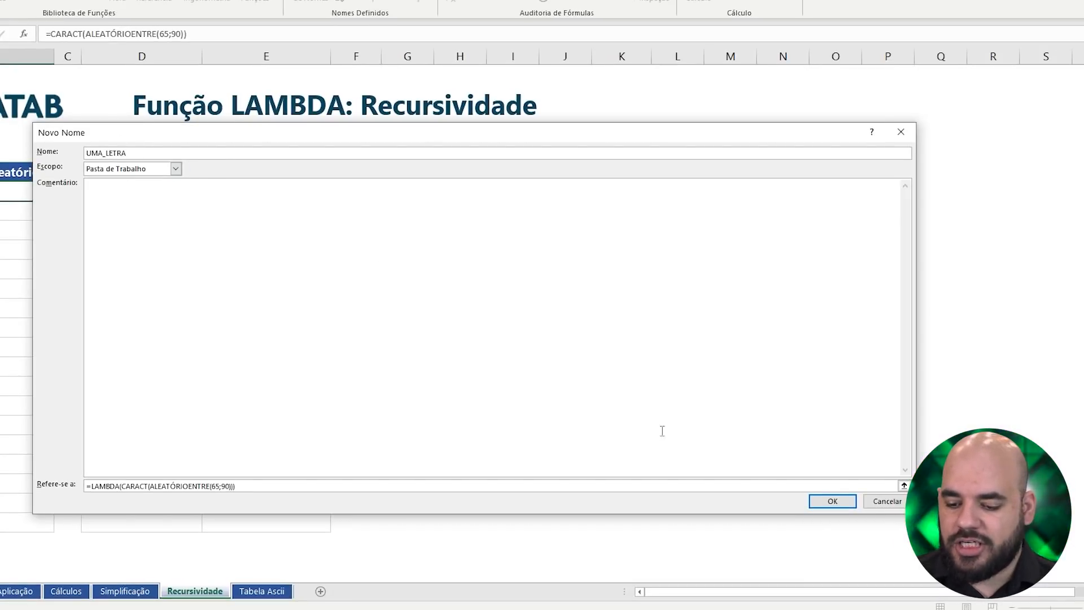
pyautogui.click(832, 502)
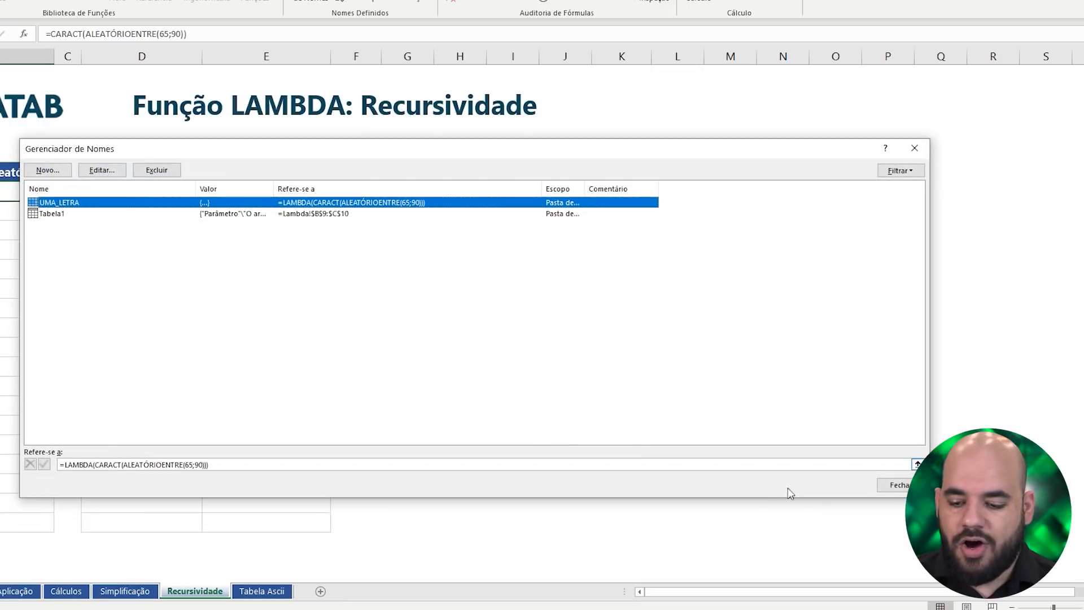
pyautogui.click(914, 493)
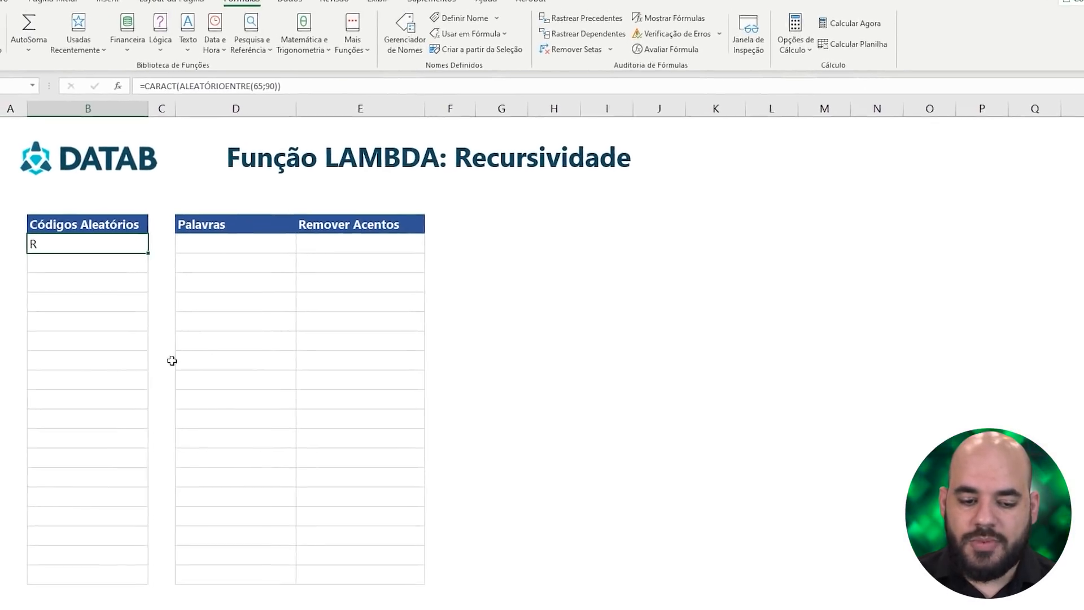
# - Replace the formula in B7 with =UMA_LETRA()
pyautogui.press('F2')
pyautogui.press('Escape')
pyautogui.write('=')
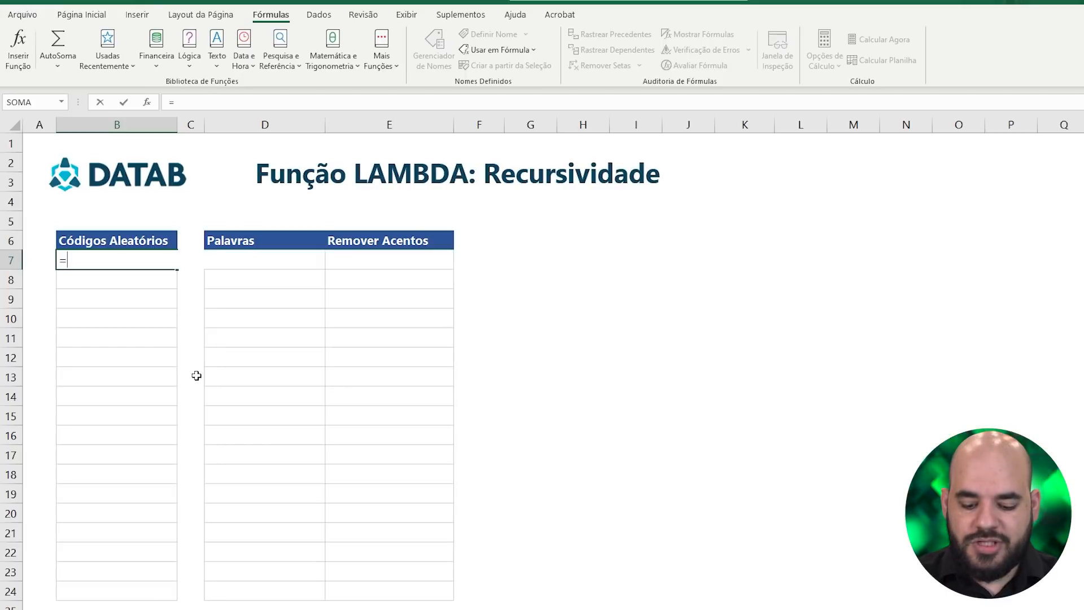
pyautogui.write('UMA')
pyautogui.press('Tab')
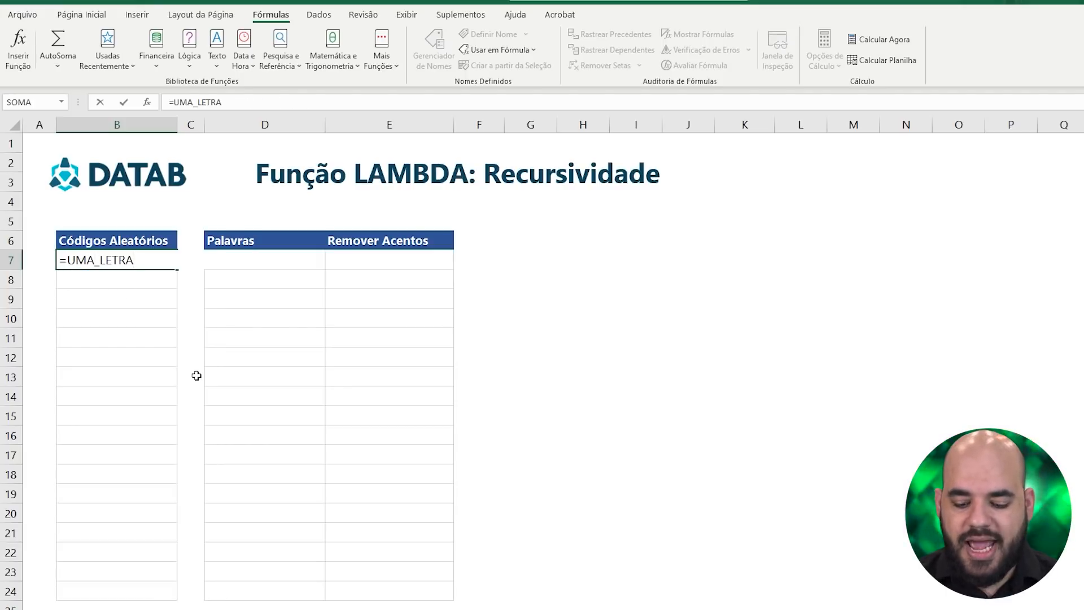
pyautogui.write('()')
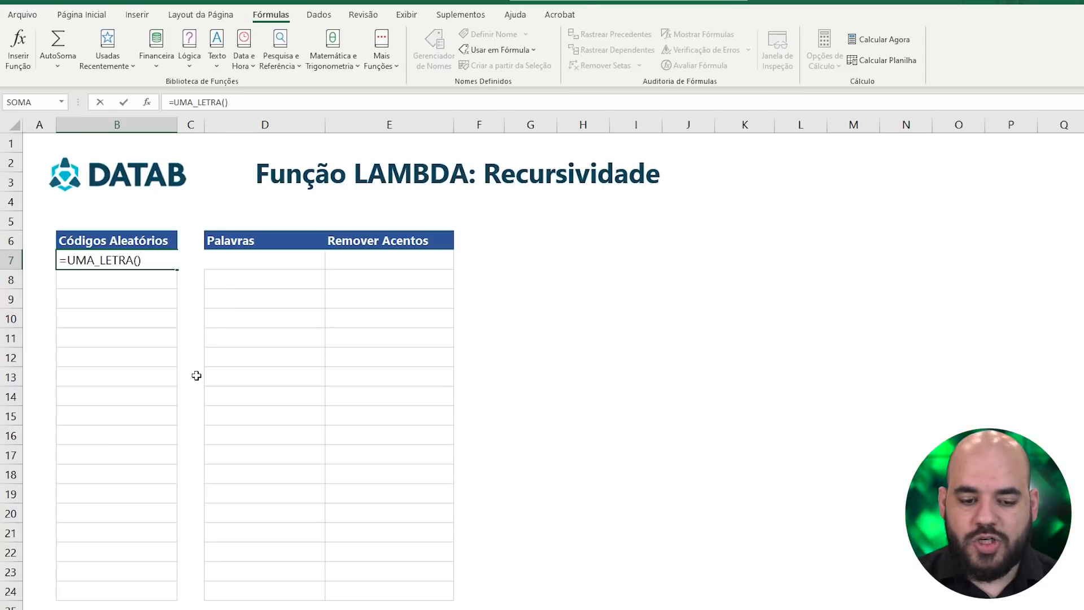
pyautogui.press('Return')
# - Recalculate the sheet twice to check B7's random letter, and review its formula without changing it
pyautogui.press('F9')
pyautogui.press('F9')
pyautogui.press('Up')
pyautogui.press('F2')
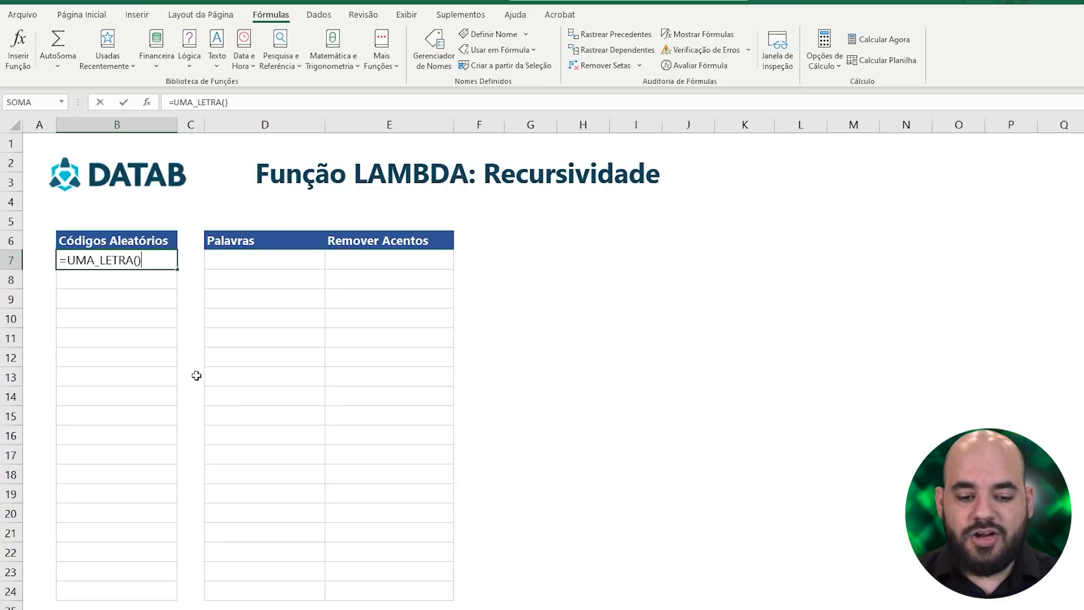
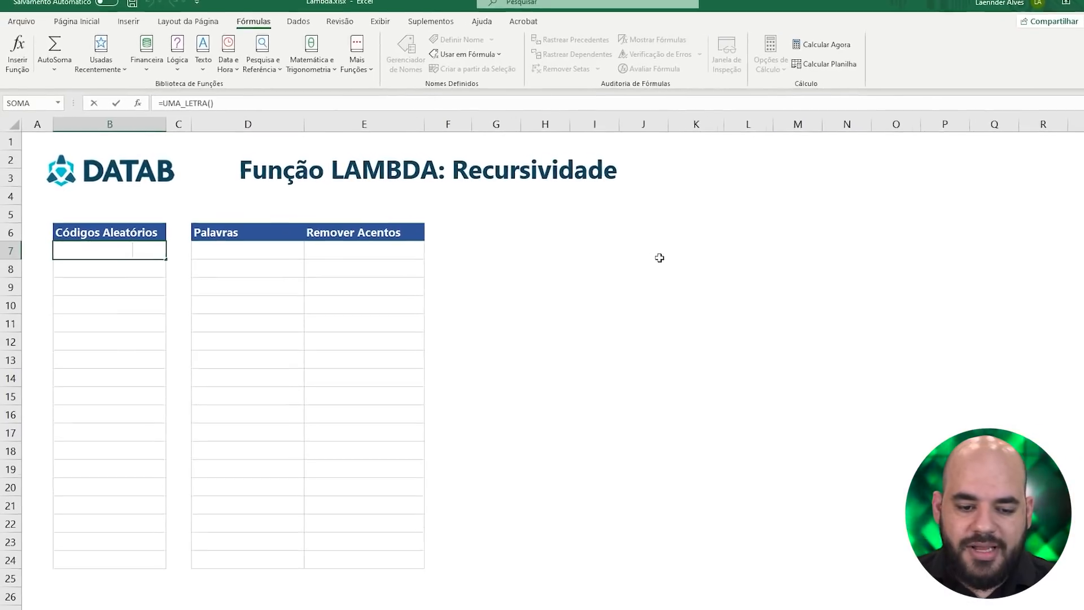
pyautogui.hotkey('ctrl', 'Return')
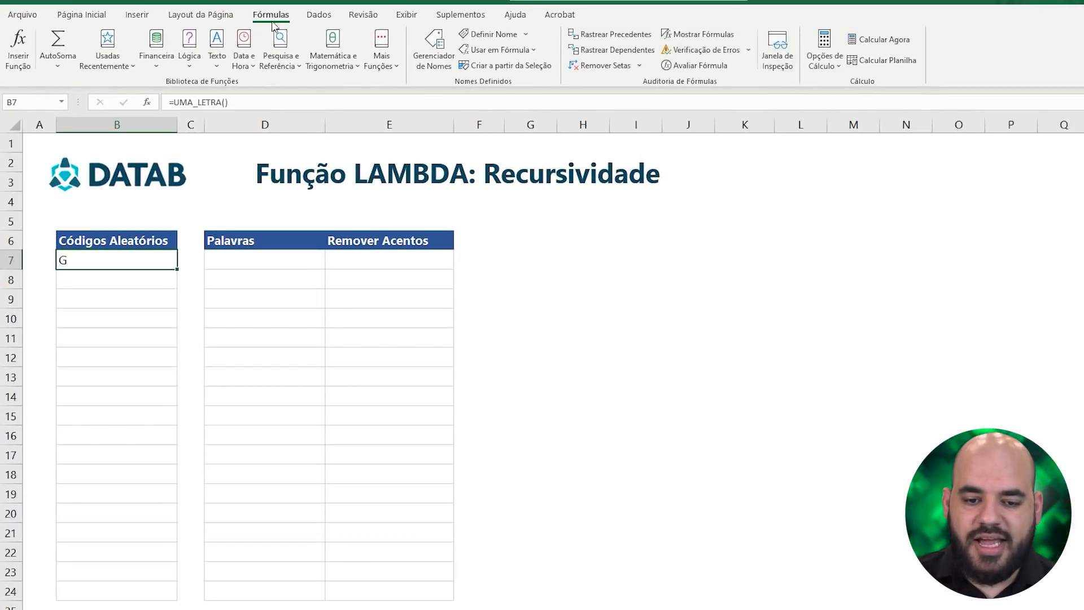
# - Start another workbook-scoped defined name called GERAR_LETRAS
pyautogui.click(434, 49)
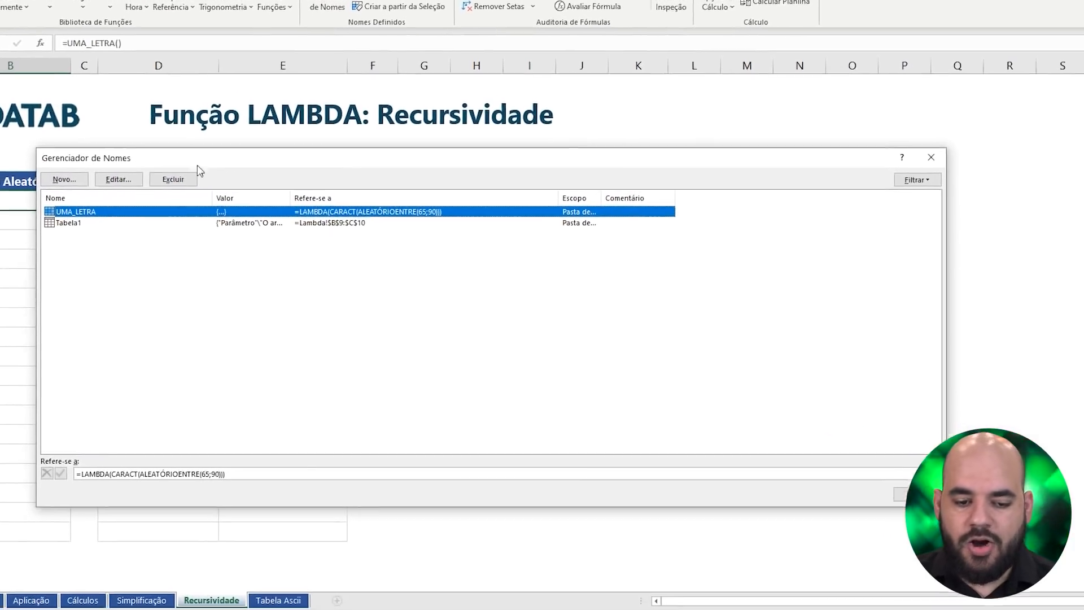
pyautogui.click(64, 179)
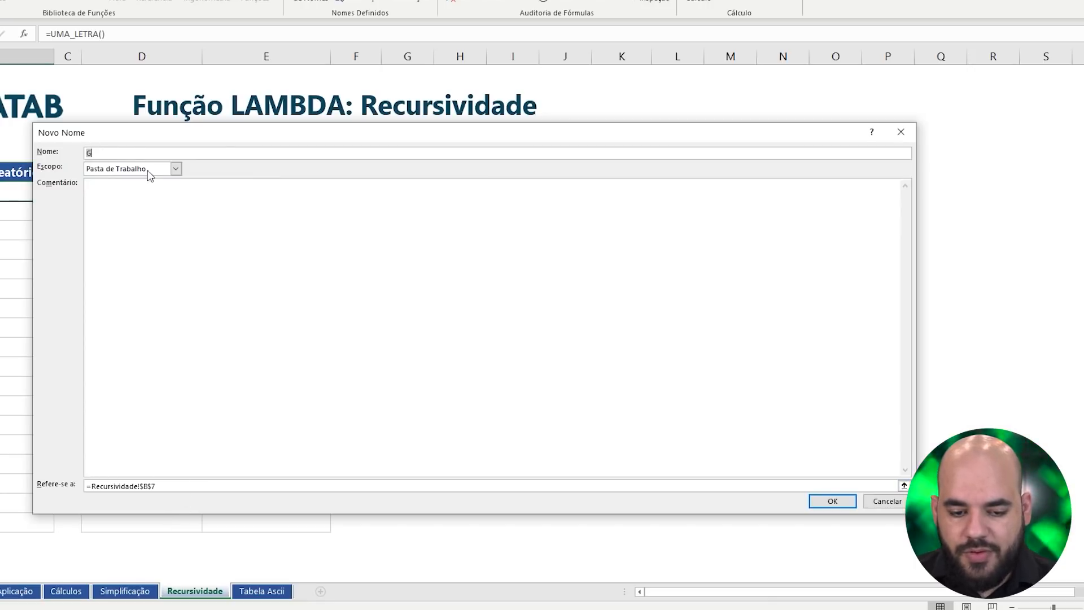
pyautogui.write('GE')
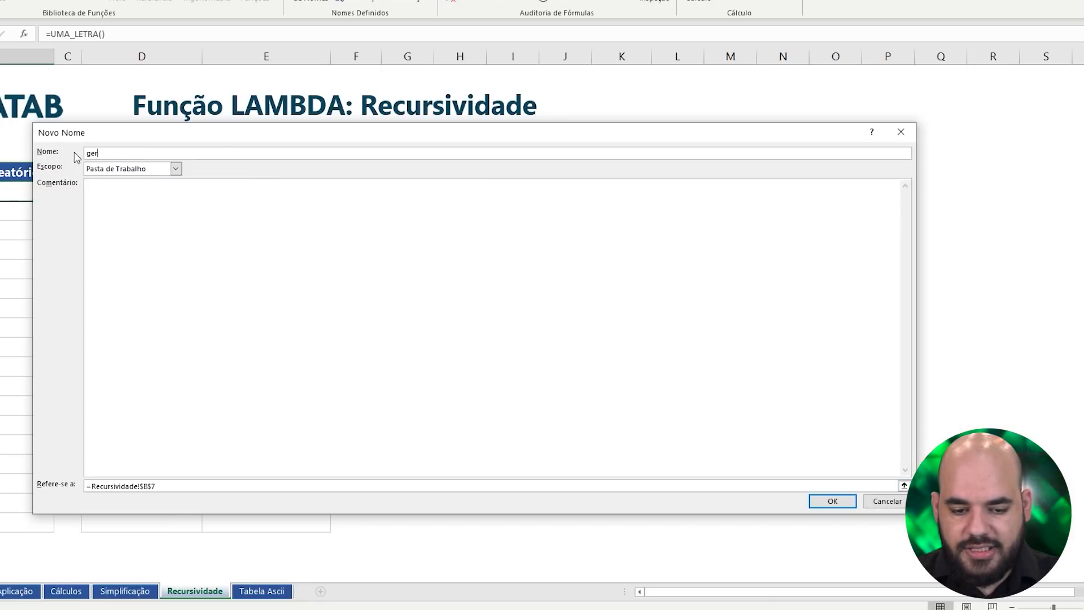
pyautogui.write('RAR_LETRAS')
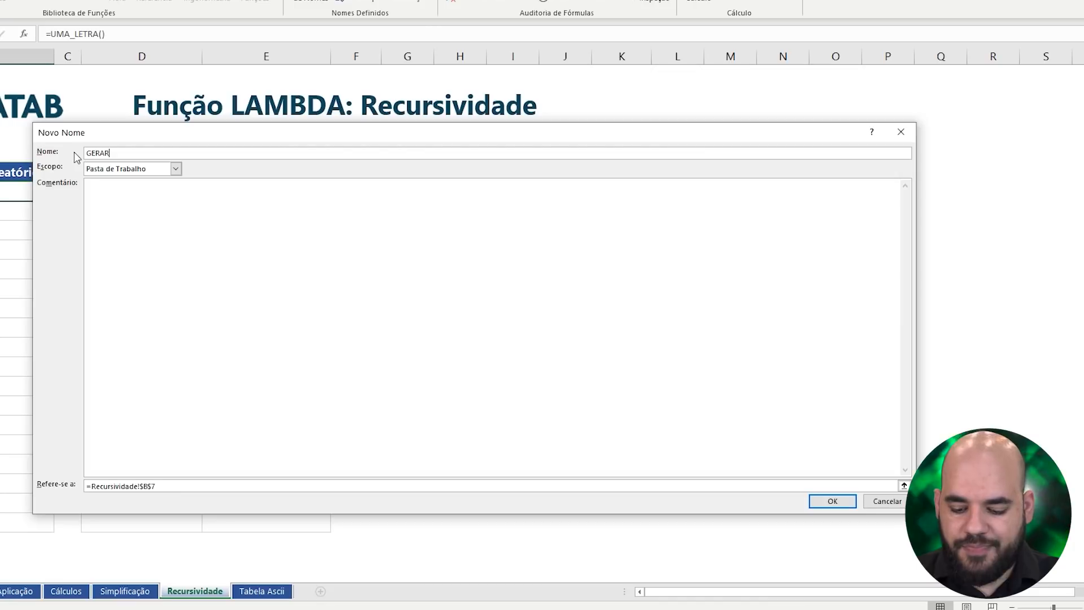
# - Replace the new name's cell reference with the opening of a LAMBDA that takes parameter n: =LAMBDA(n;
pyautogui.moveTo(180, 486); pyautogui.dragTo(61, 479)
pyautogui.write('=')
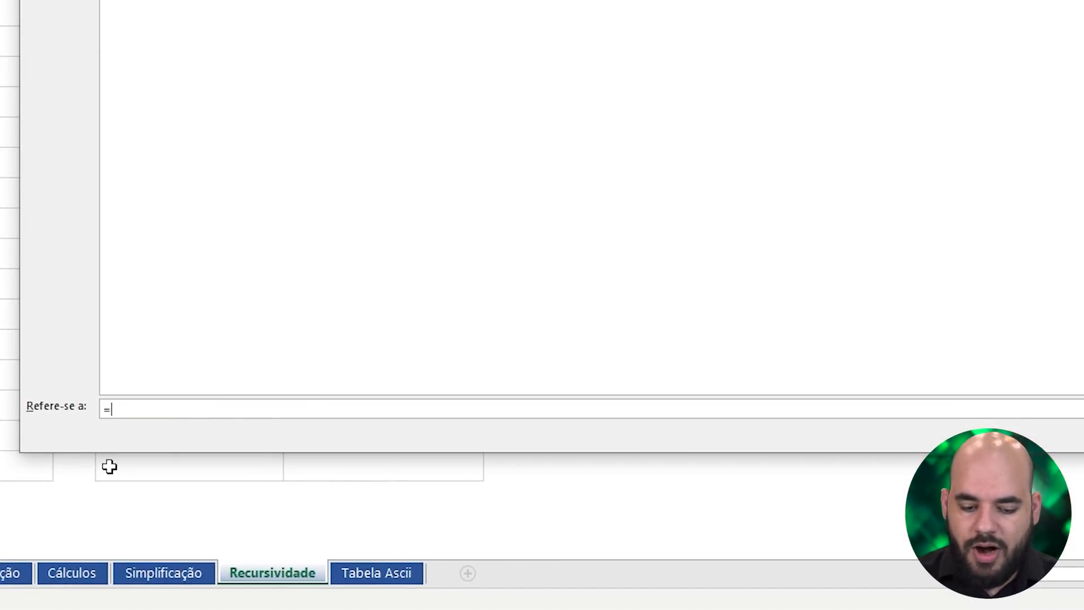
pyautogui.write('LAMBDA(')
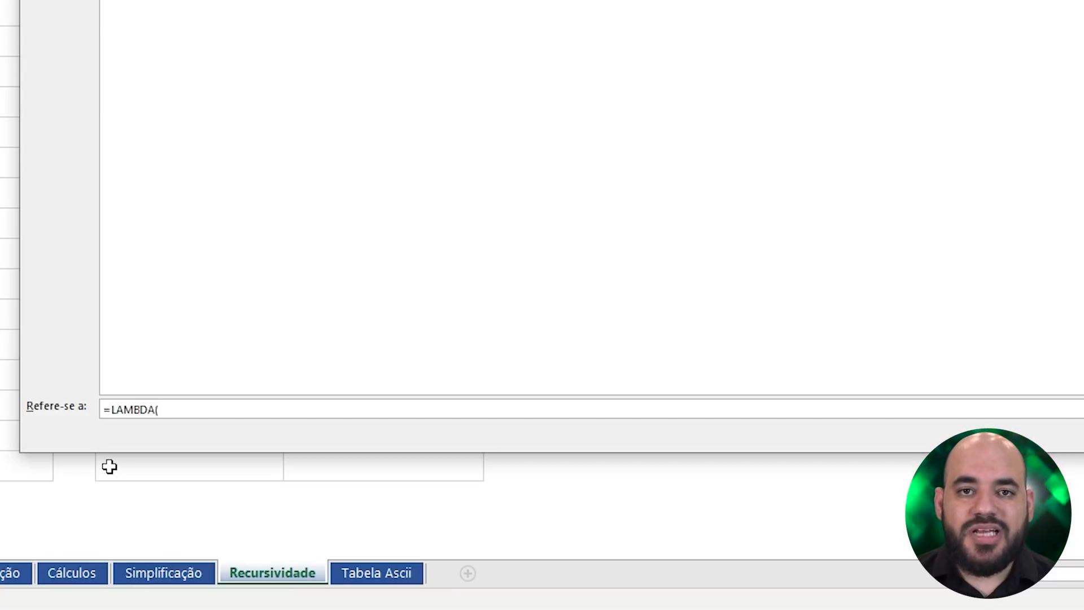
pyautogui.write('N')
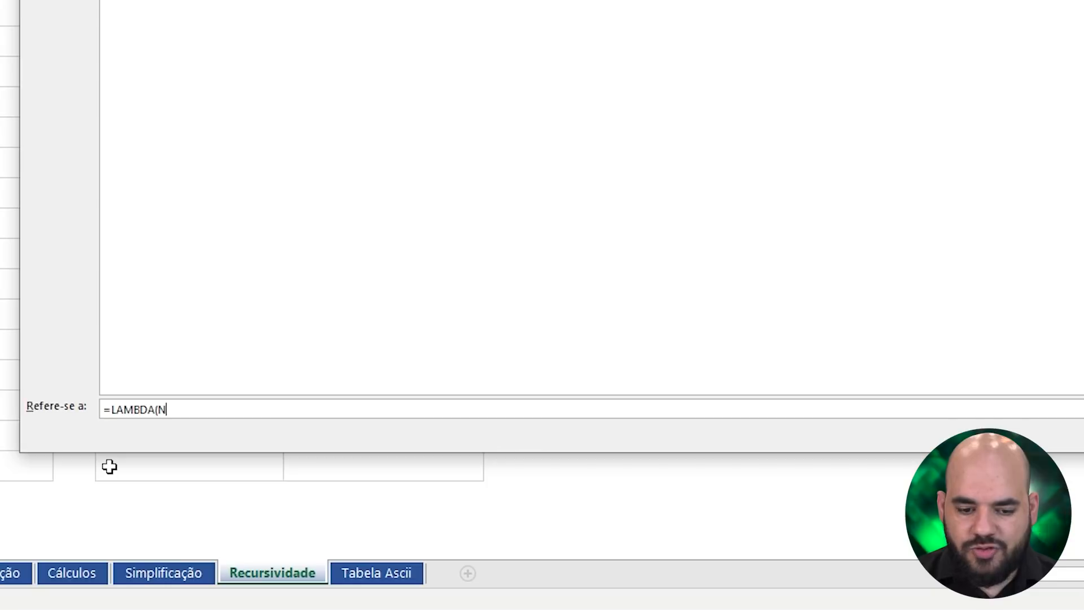
pyautogui.press('BackSpace')
pyautogui.write('n')
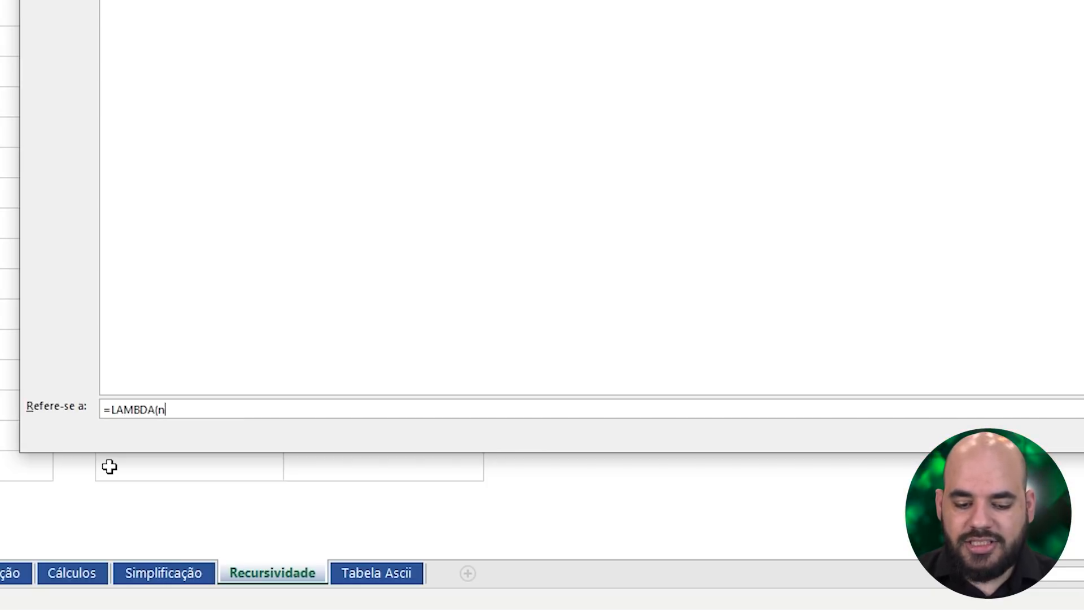
pyautogui.write(';')
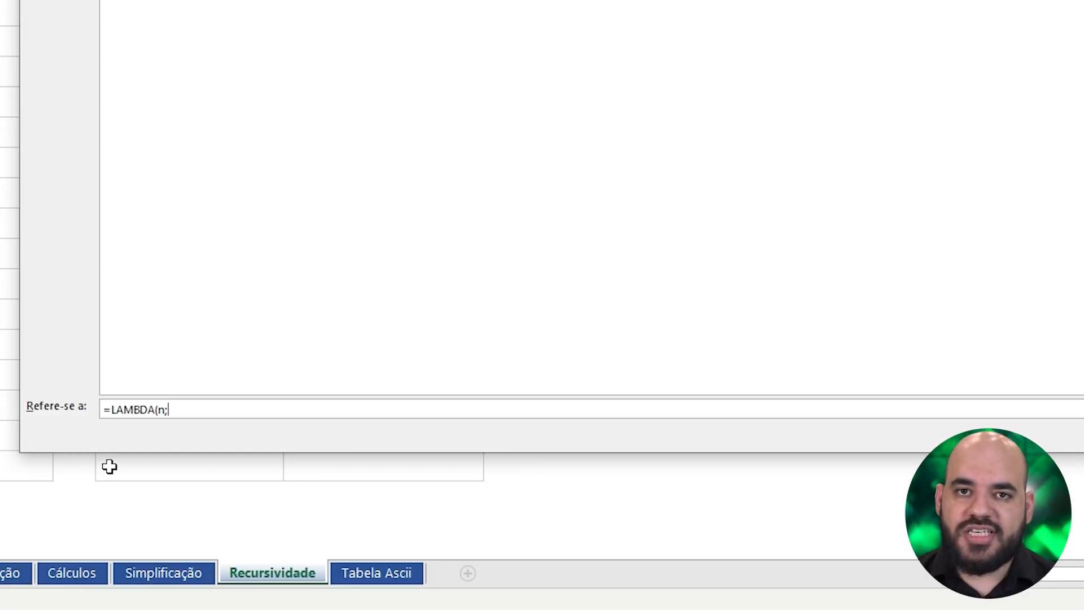
# - Continue the GERAR_LETRAS LAMBDA with an SE function that returns UMA_LETRA() when N<=1
pyautogui.write('SE(')
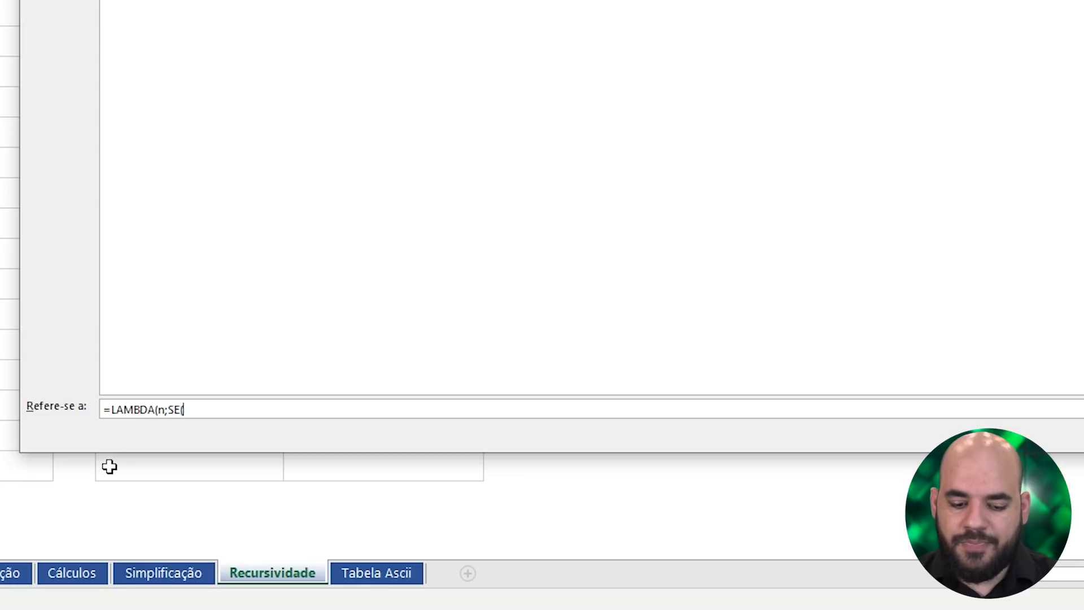
pyautogui.write('N')
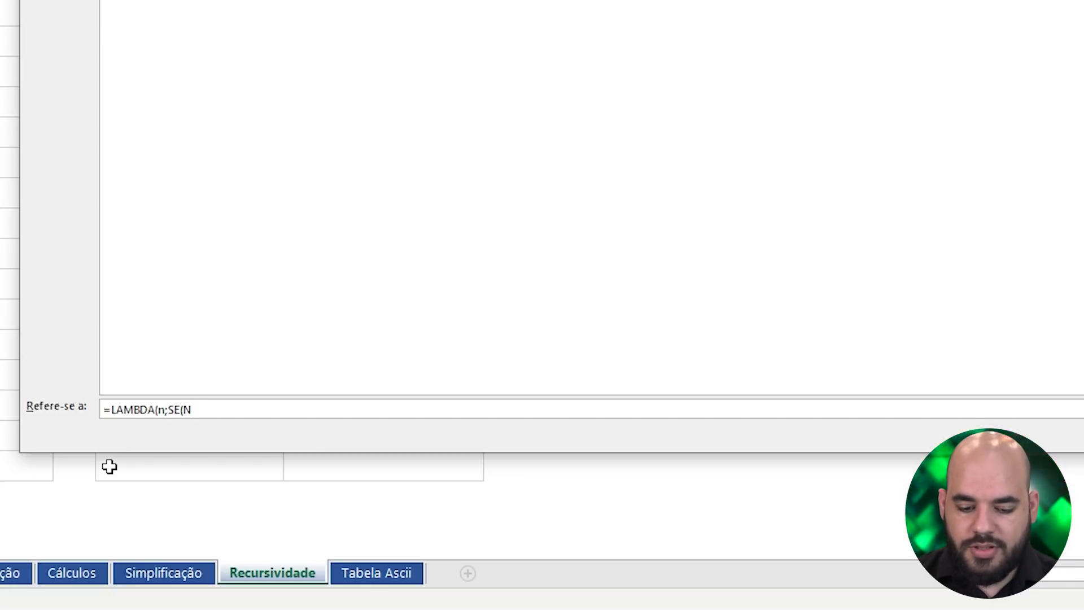
pyautogui.write('<=1;')
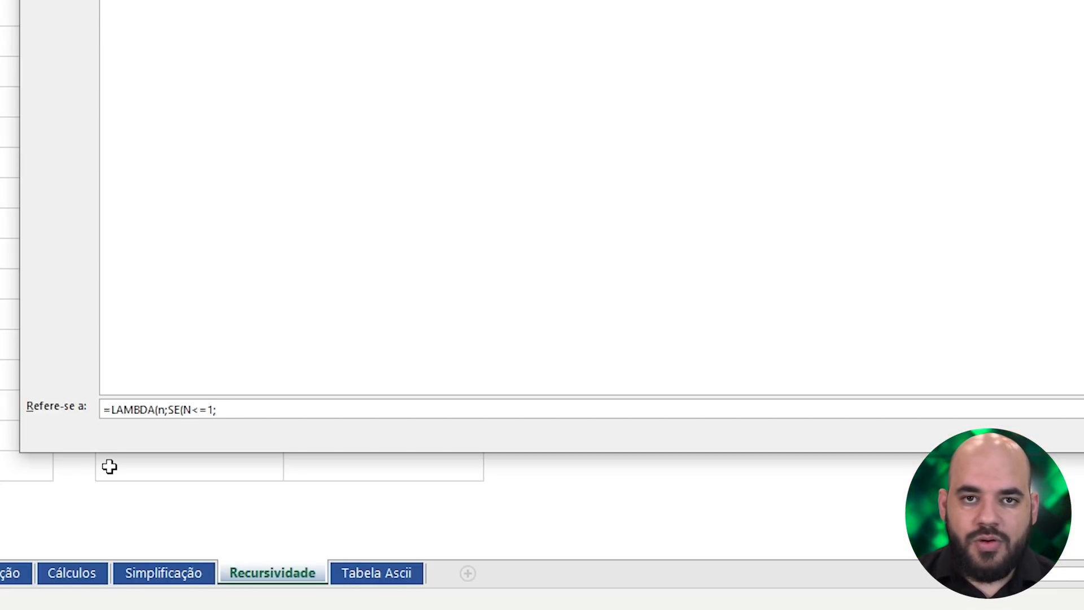
pyautogui.write('UMAL')
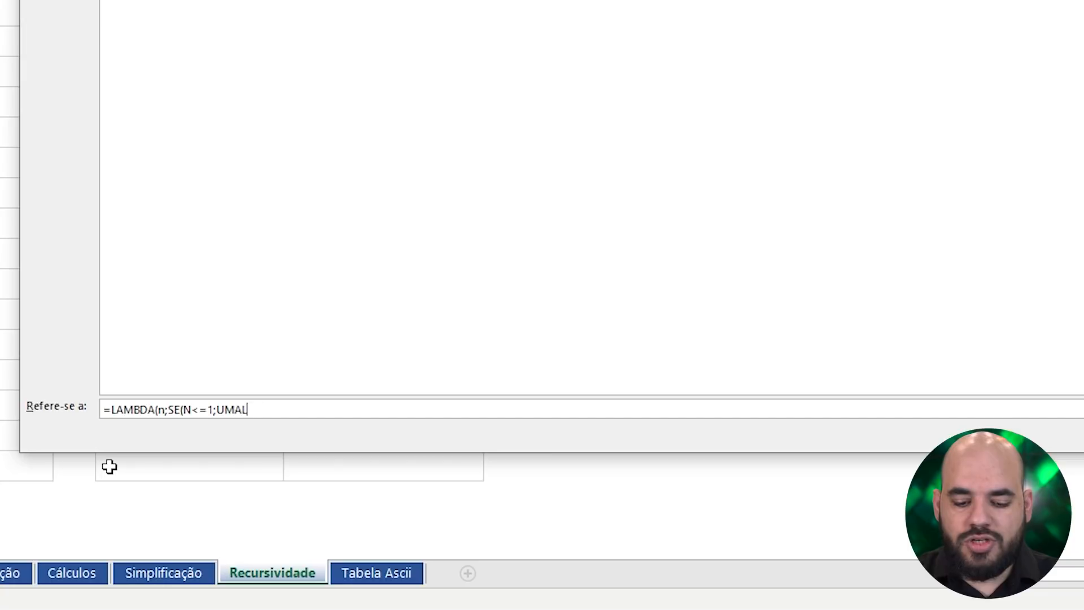
pyautogui.press('BackSpace')
pyautogui.write('_LETRA(')
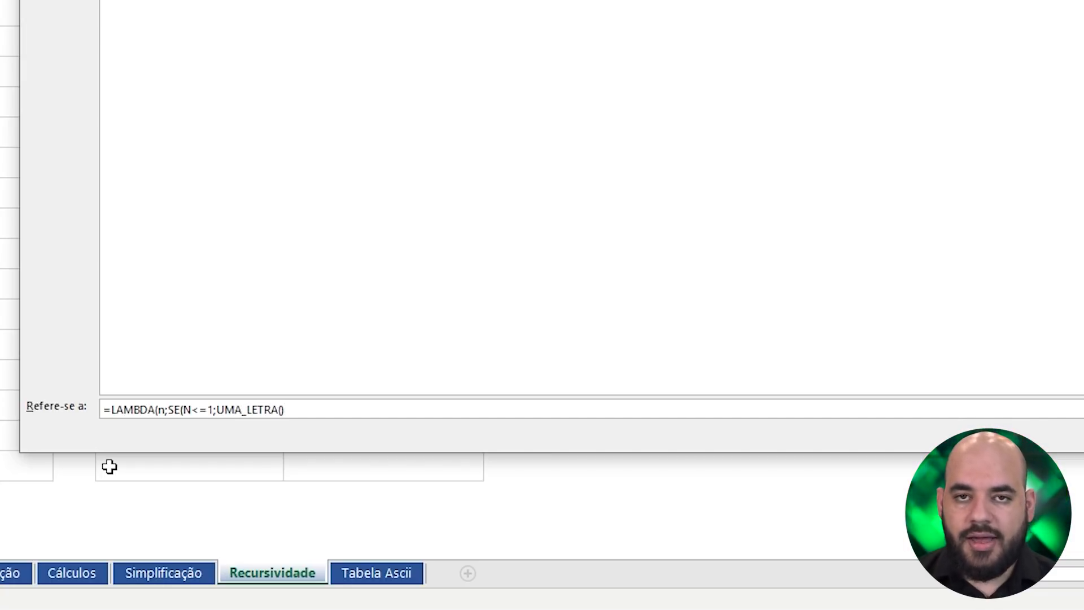
pyautogui.write(');')
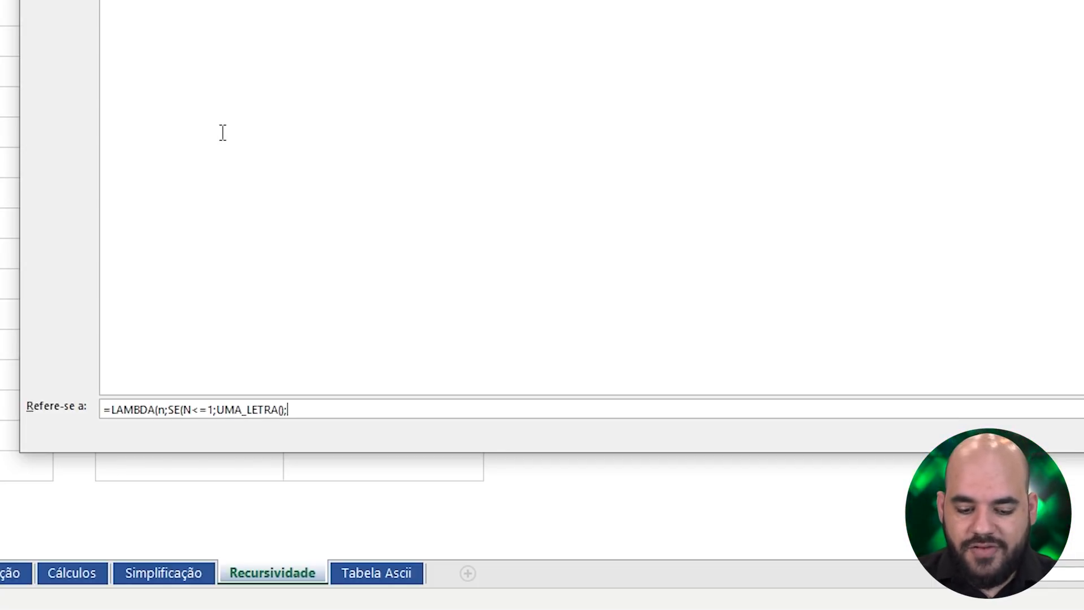
# - Complete the LAMBDA with the recursive branch UMA_LETRA()&GERAR_LETRAS(N-1), then save the new name and close the name manager
pyautogui.write('UMA_LETRA()&')
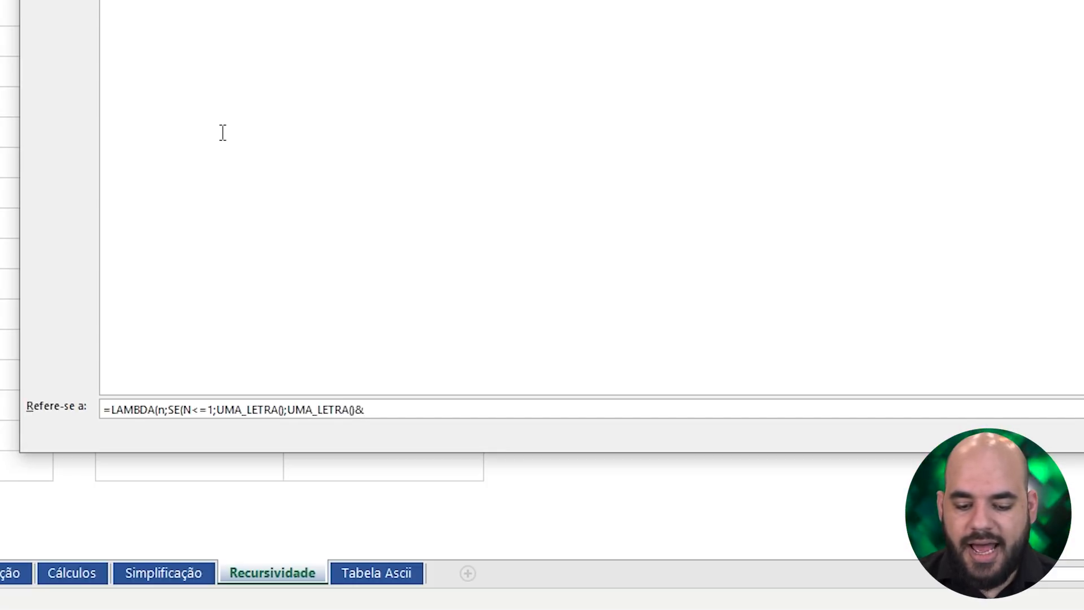
pyautogui.write('GERAR_LETRAS(')
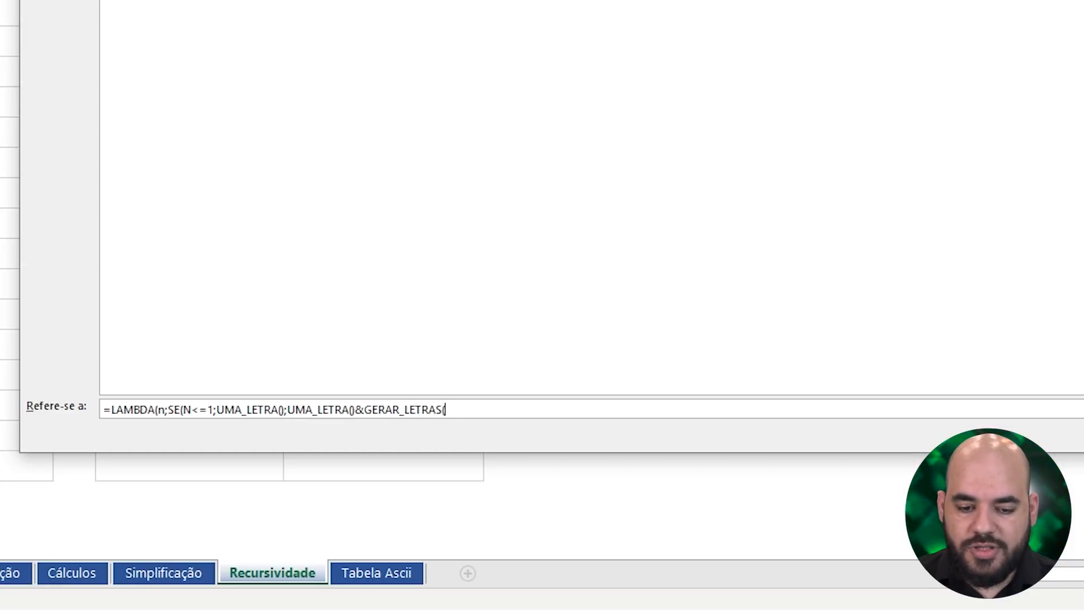
pyautogui.write('N-1')
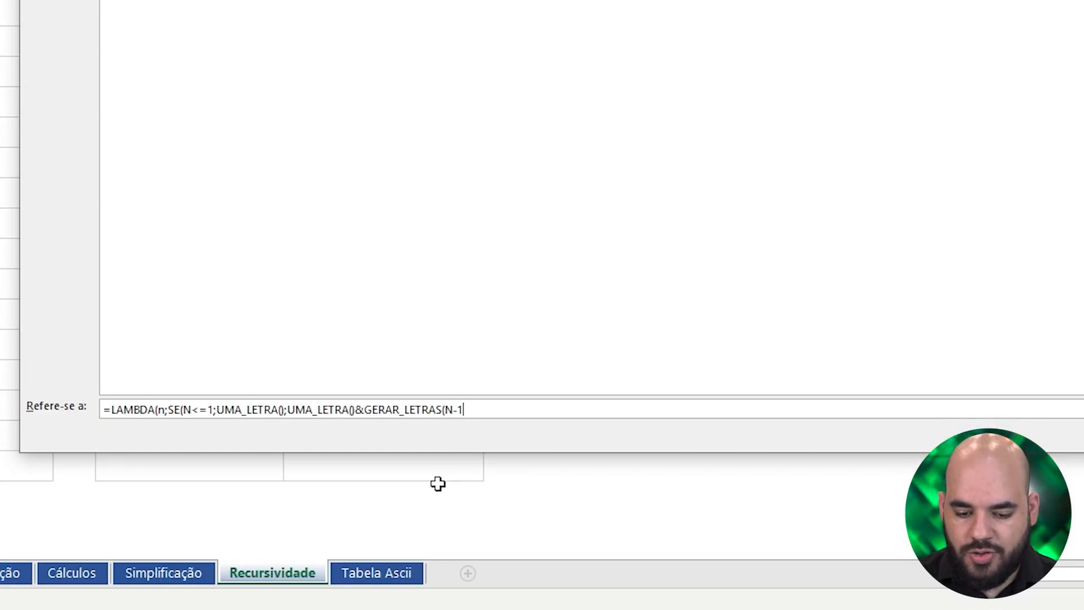
pyautogui.write(')')
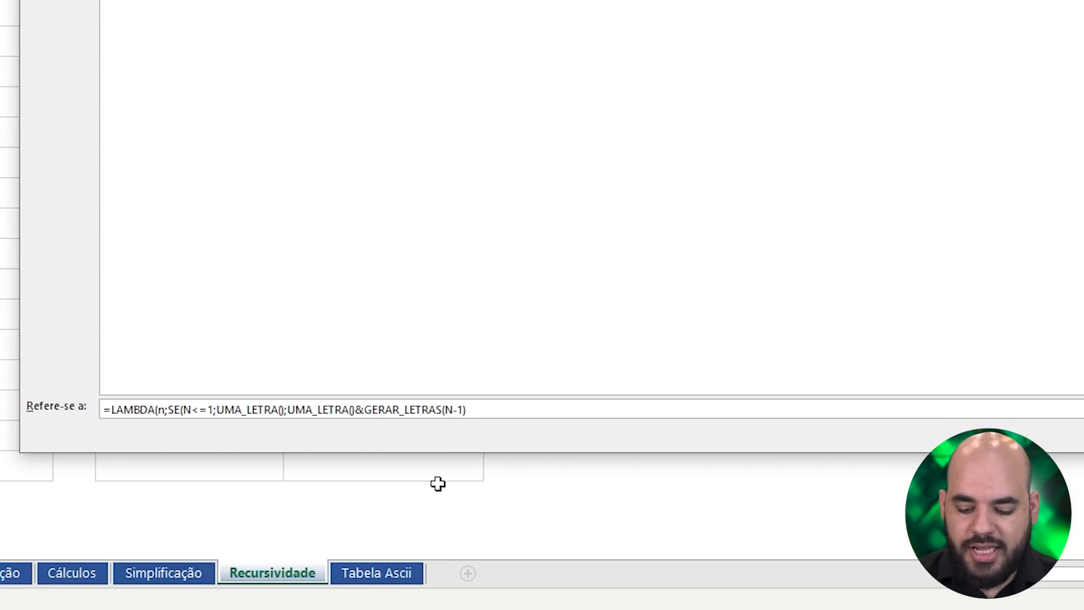
pyautogui.write(')')
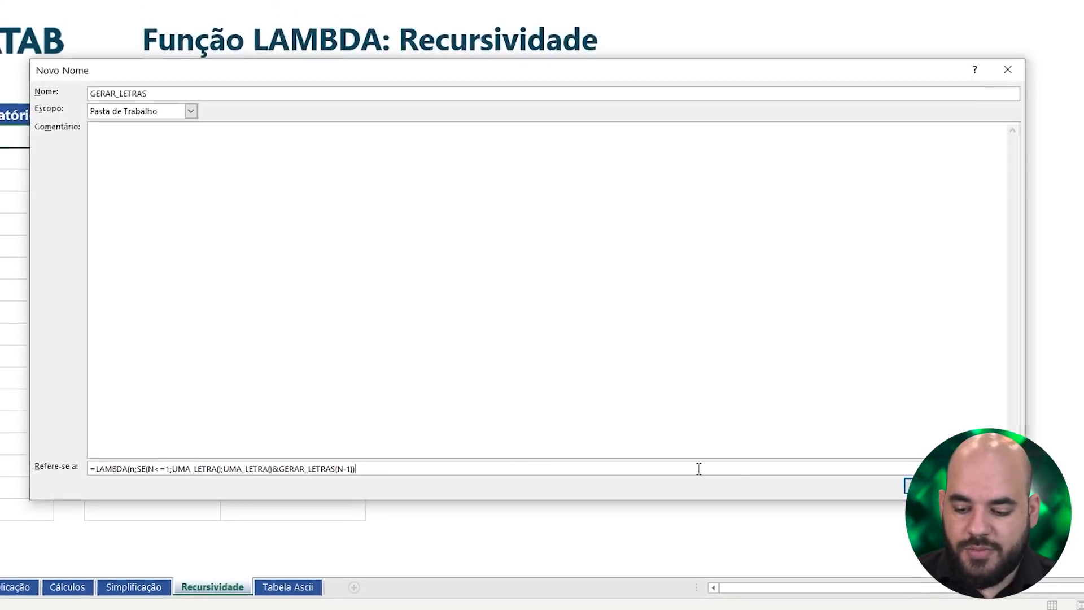
pyautogui.click(929, 486)
pyautogui.press('Return')
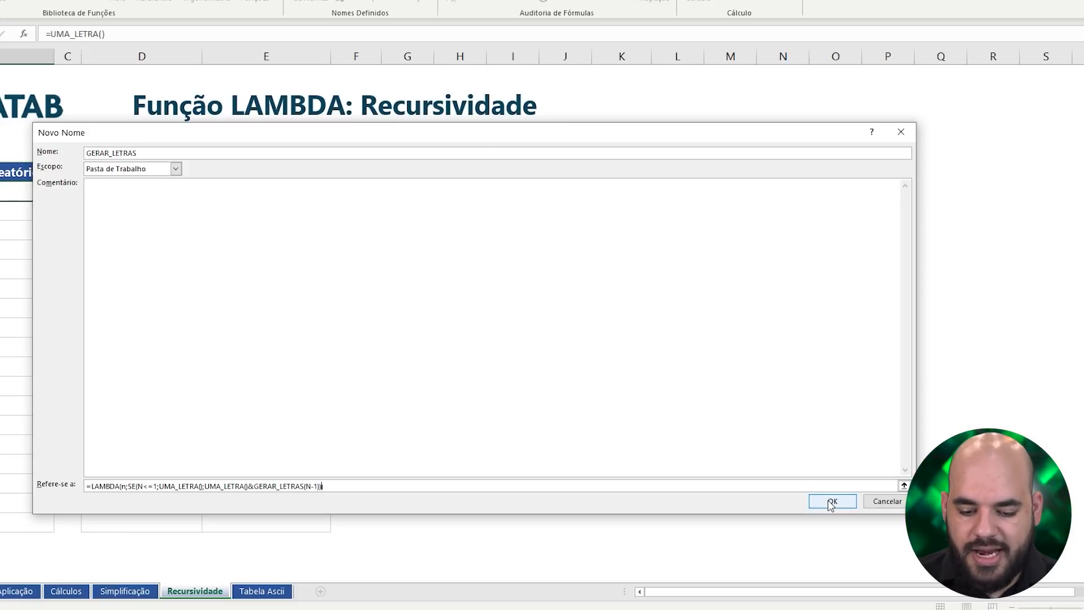
pyautogui.click(830, 502)
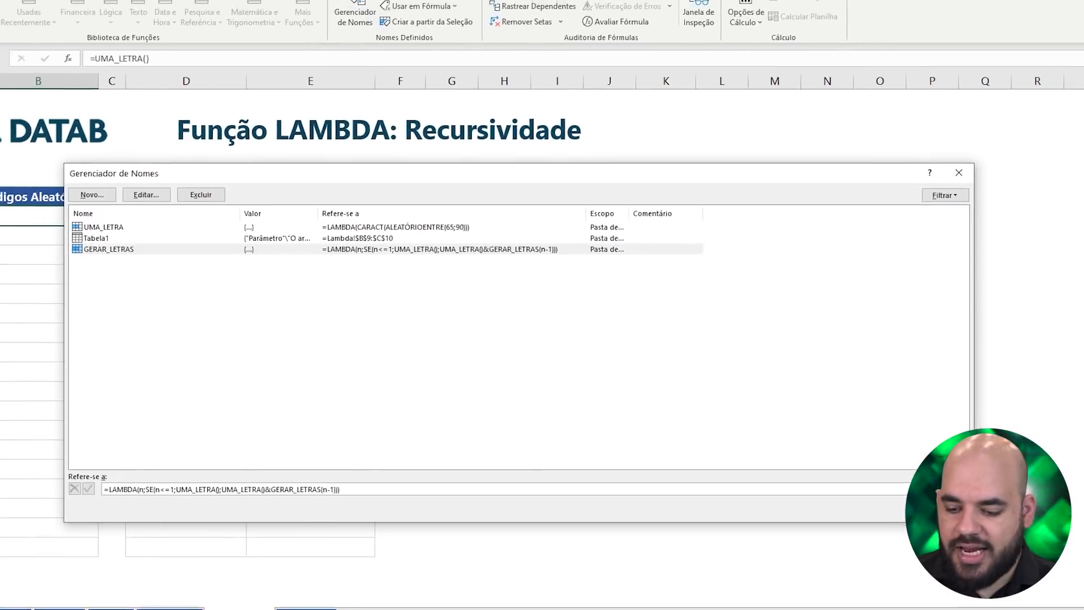
pyautogui.click(899, 484)
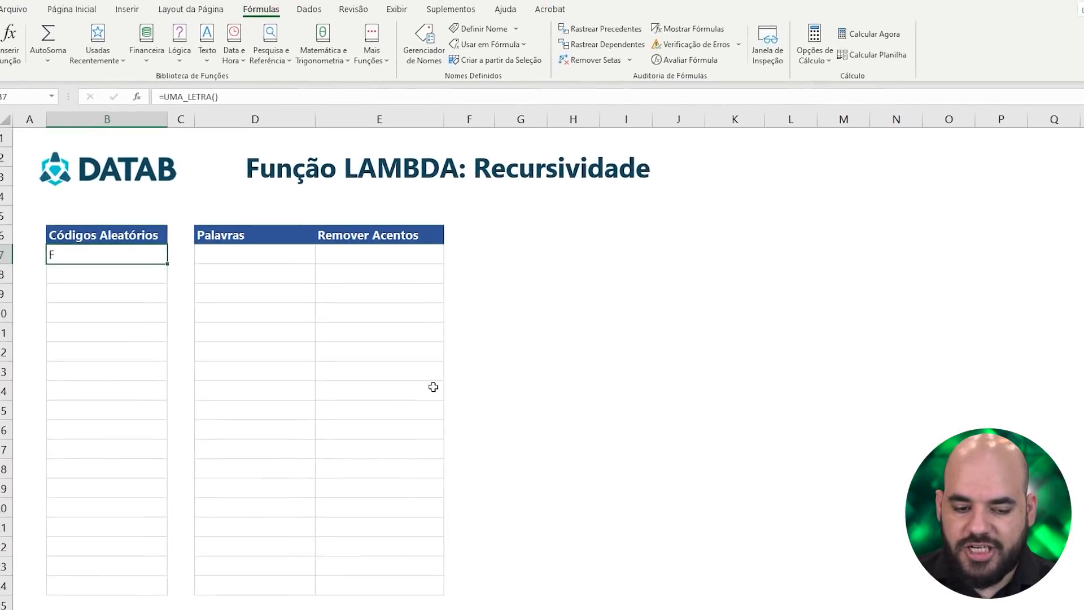
# - Replace the formula in B7 with =GERAR_LETRAS(3)
pyautogui.write('=G')
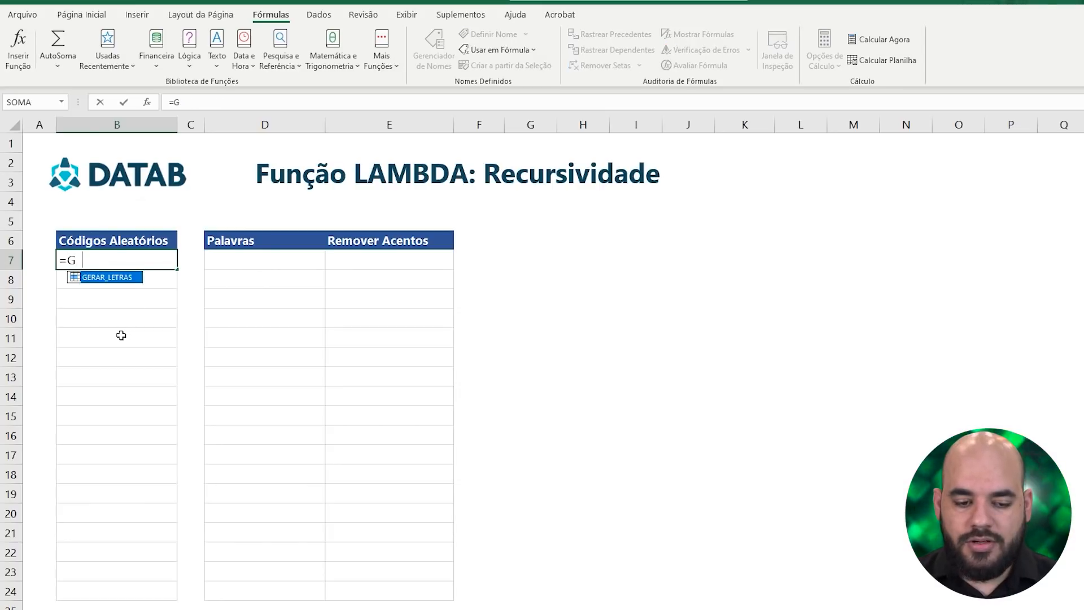
pyautogui.write('ERAR_LETRAS(')
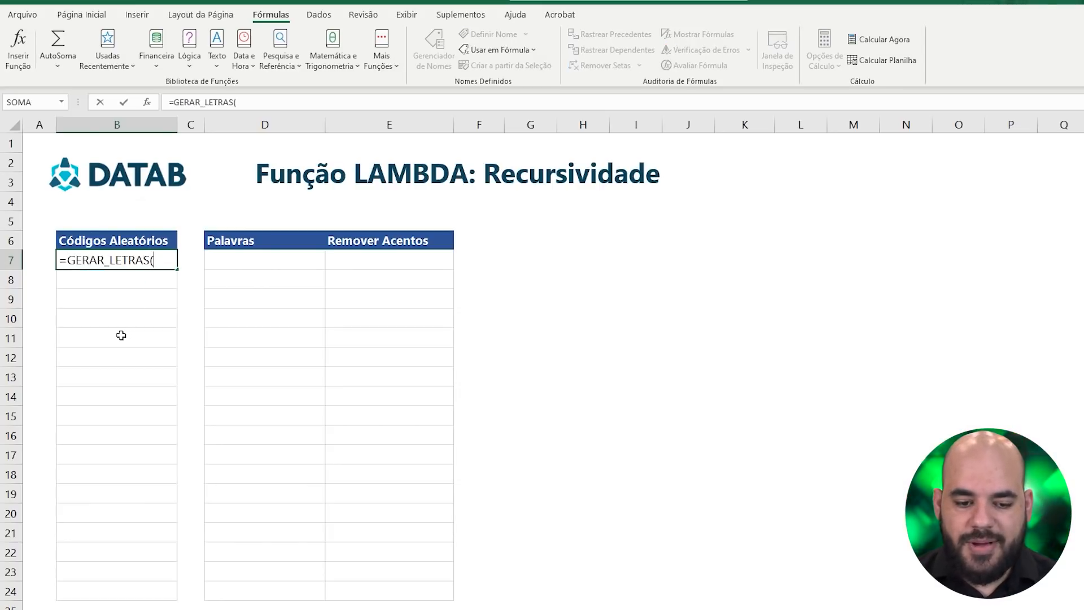
pyautogui.write('3)')
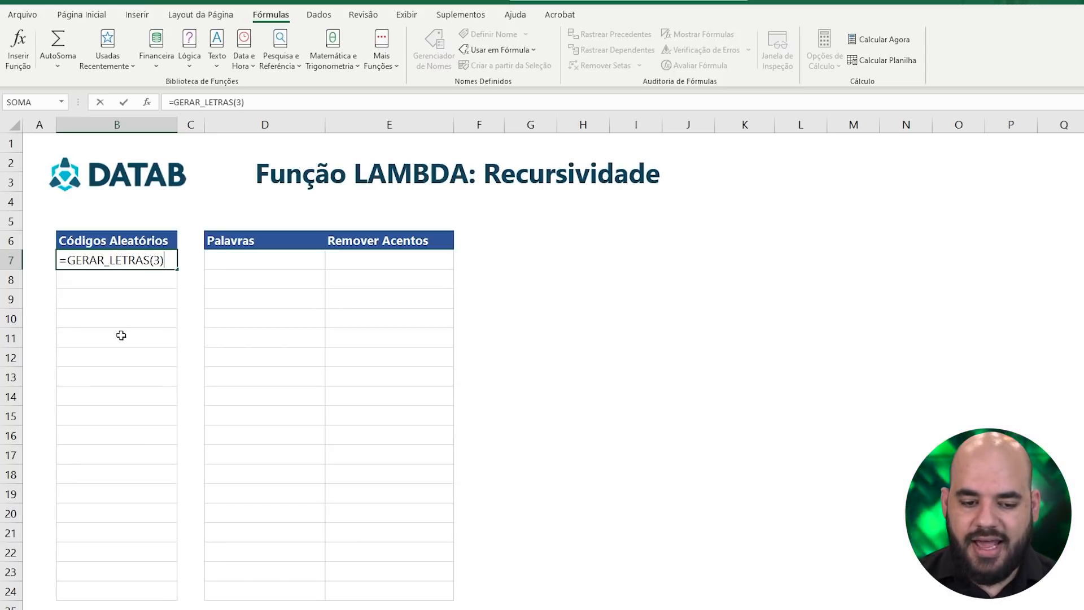
pyautogui.press('Return')
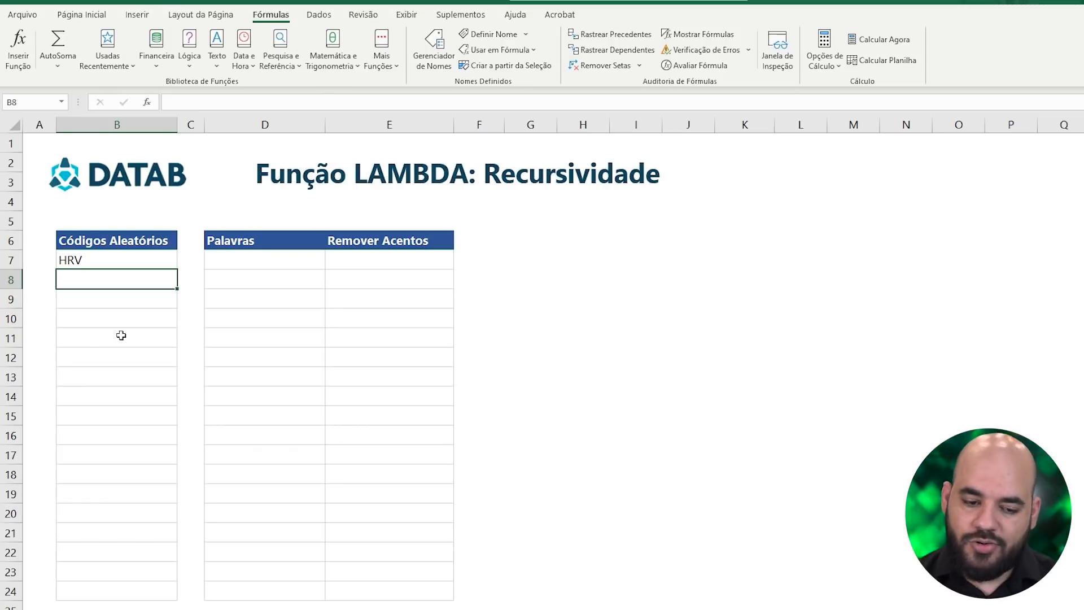
# - Change the argument of B7's GERAR_LETRAS formula to 6
pyautogui.press('Up')
pyautogui.press('F2')
pyautogui.press('BackSpace')
pyautogui.press('BackSpace')
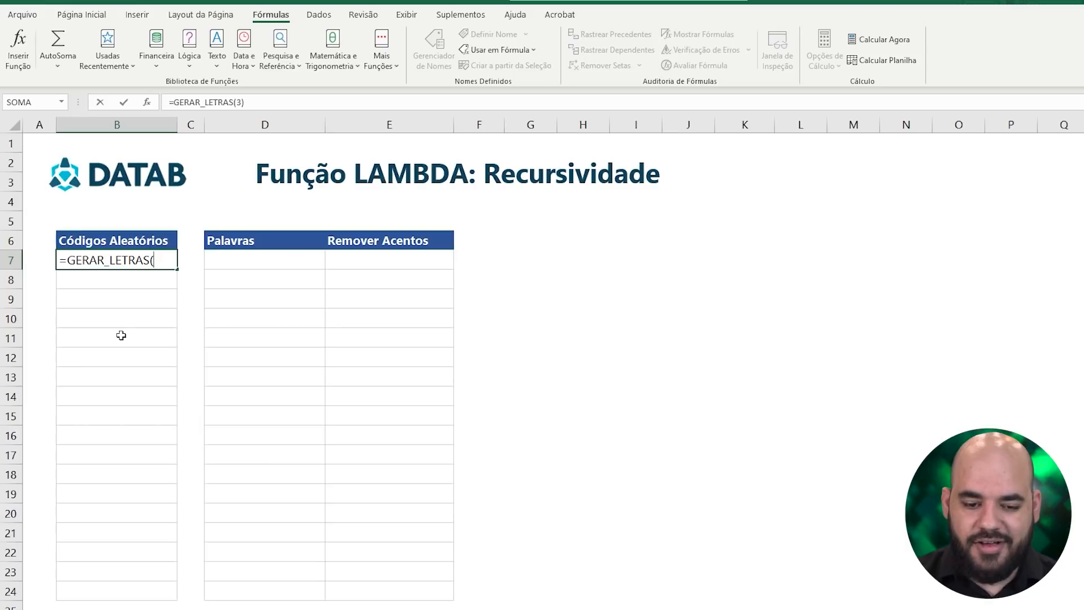
pyautogui.write('6')
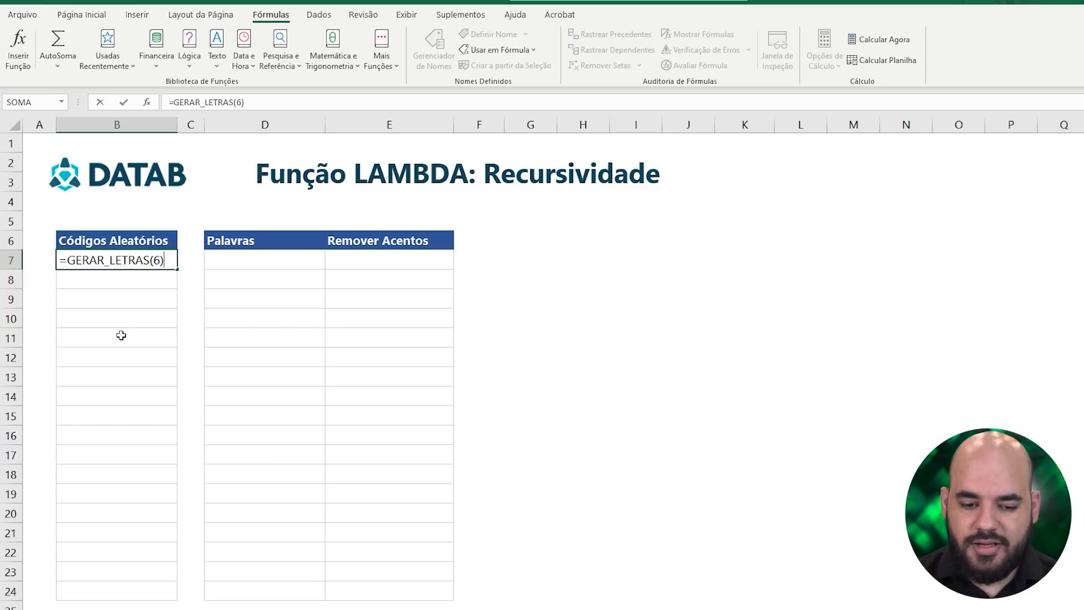
pyautogui.press('Return')
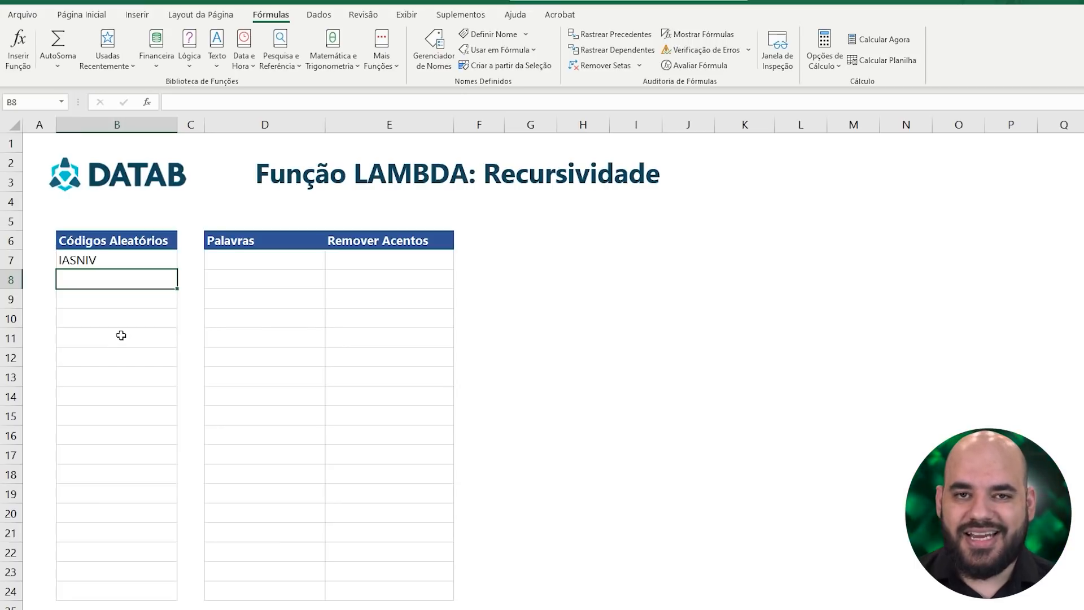
# - Enter =GERAR_LETRAS(5) in B8 and fill it down to B16
pyautogui.write('=')
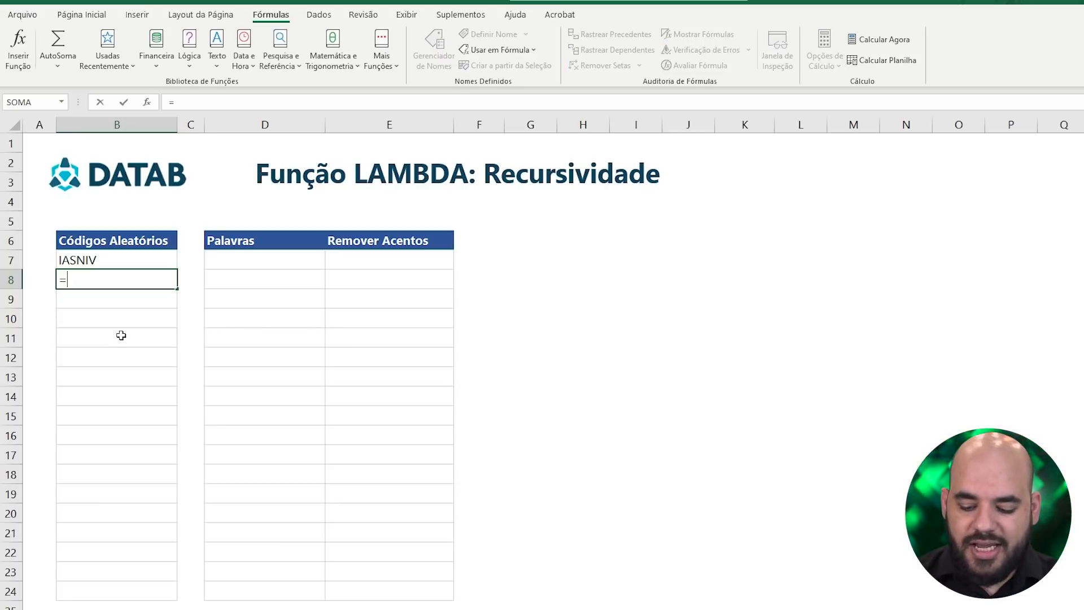
pyautogui.write('GE')
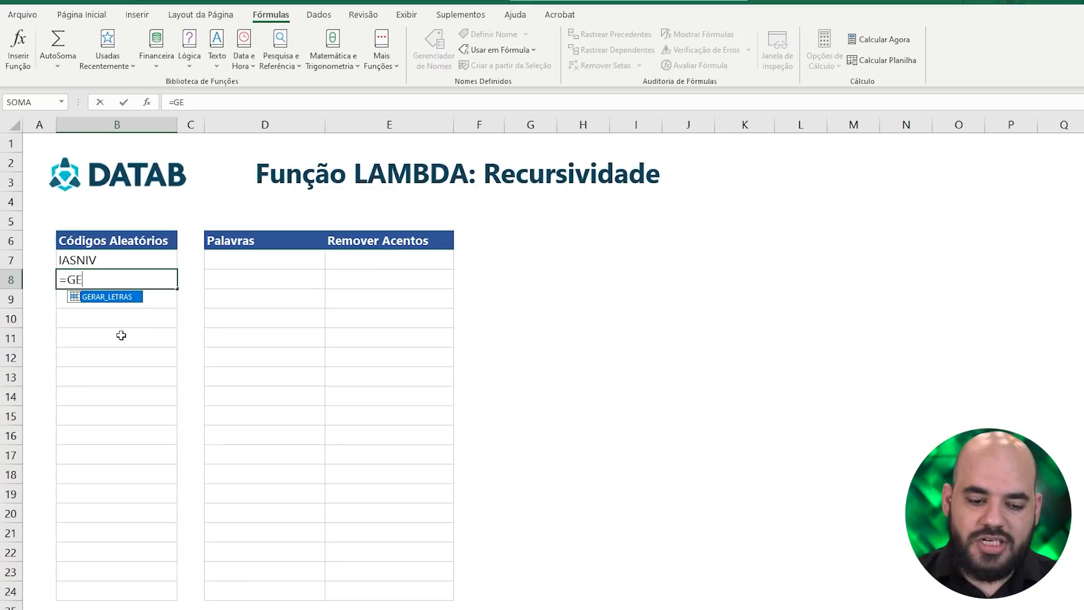
pyautogui.write('RAR_LETRAS(5)')
pyautogui.press('Return')
pyautogui.click(122, 281)
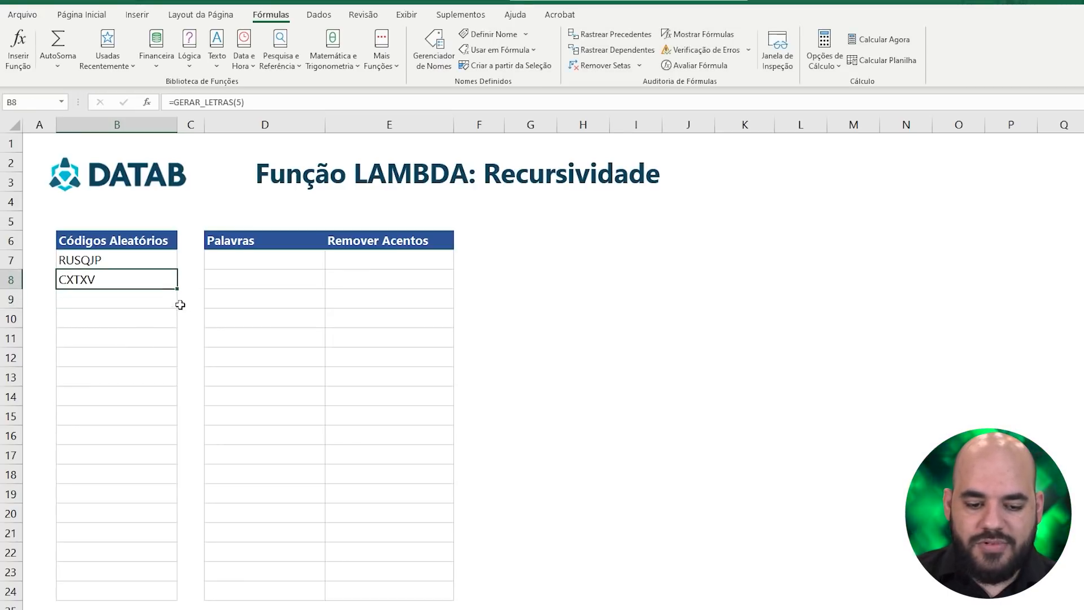
pyautogui.moveTo(176, 288); pyautogui.dragTo(185, 442)
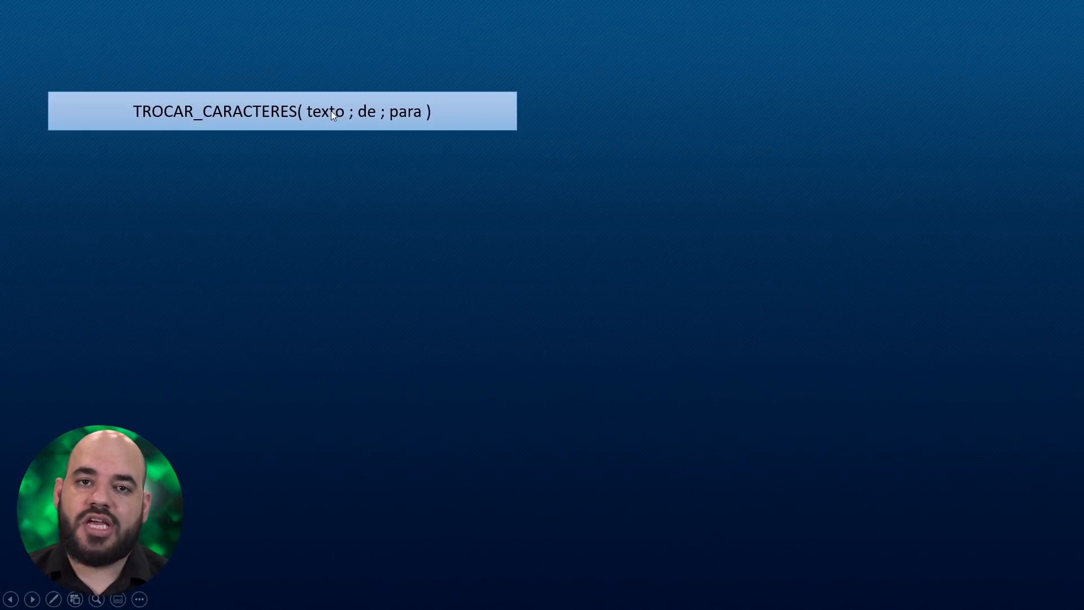
pyautogui.click(384, 123)
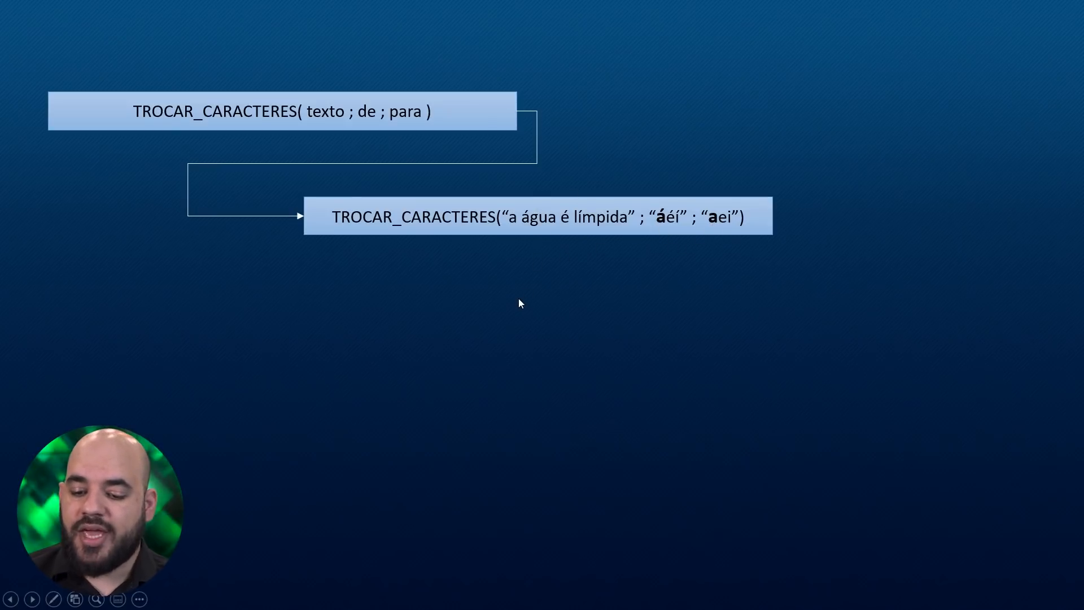
pyautogui.click(546, 235)
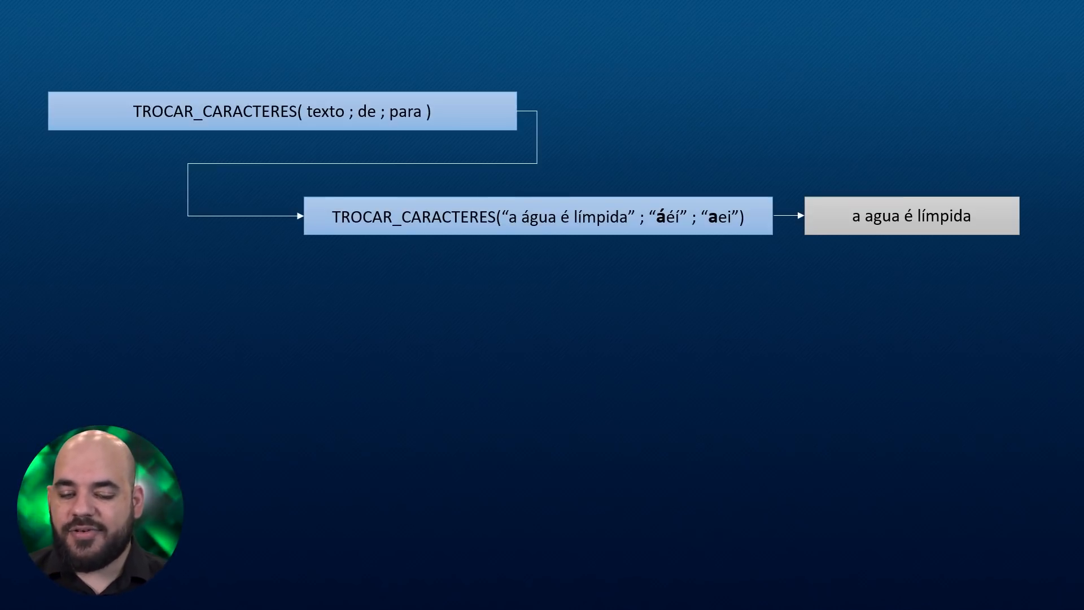
pyautogui.press('Right')
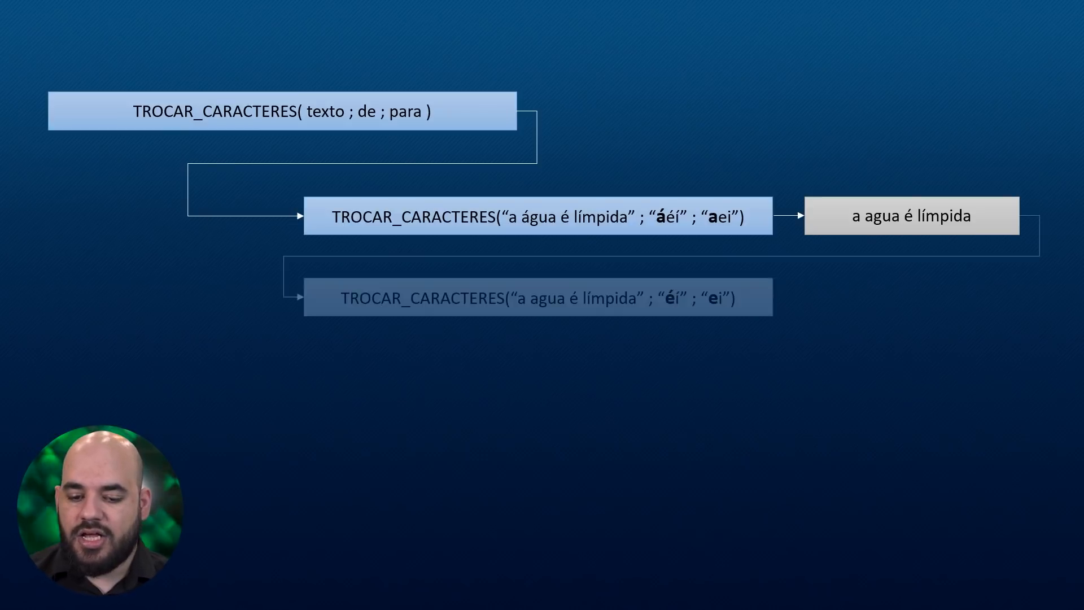
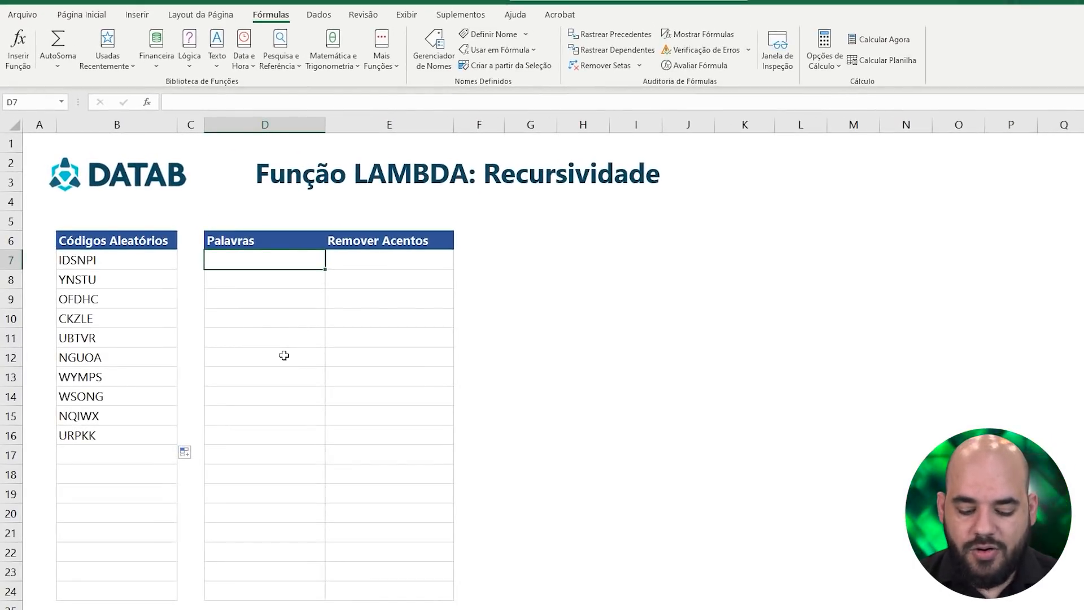
# - Enter the sample text ÁÉÍ in D7 under Palavras and select E7 beside it
pyautogui.write('ÁÉÍ')
pyautogui.press('Return')
pyautogui.press('Up')
pyautogui.press('Right')
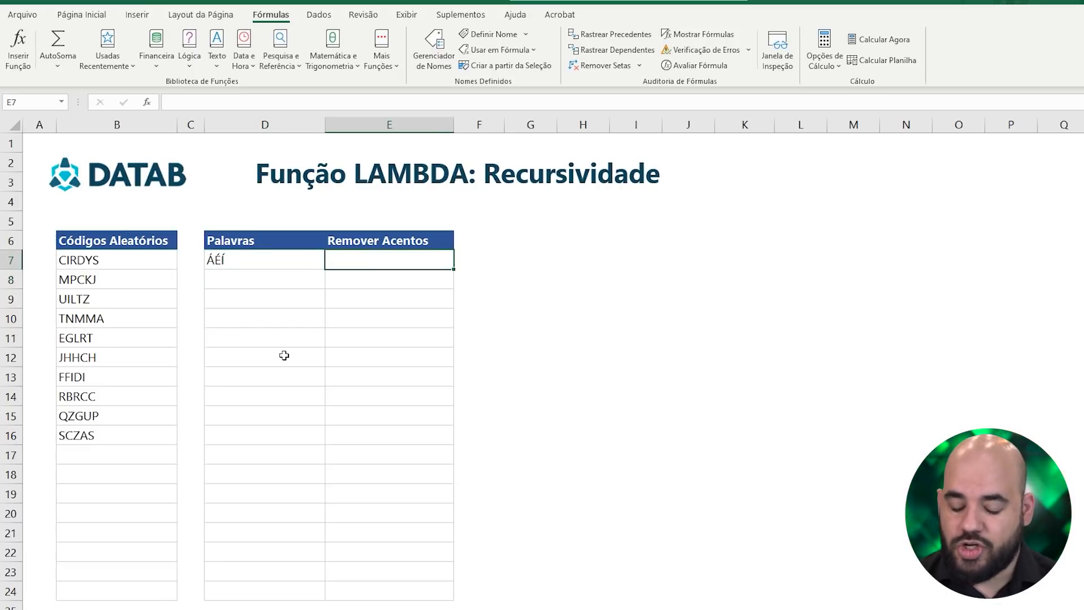
# - Extract the first character of D7 into E7 with =ESQUERDA(D7)
pyautogui.write('=ES')
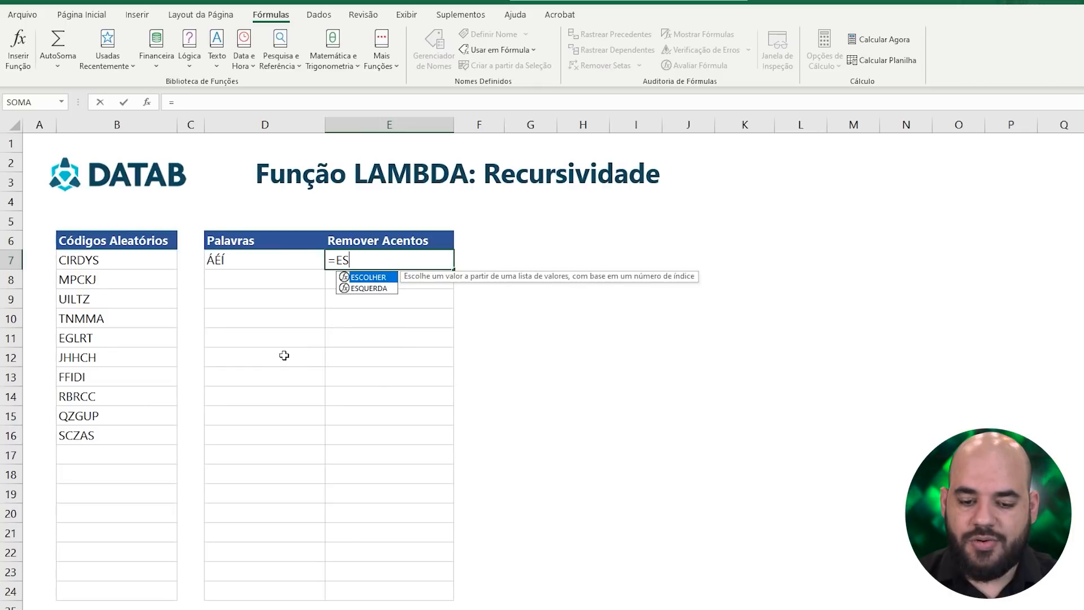
pyautogui.press('Down')
pyautogui.press('Tab')
pyautogui.press('Left')
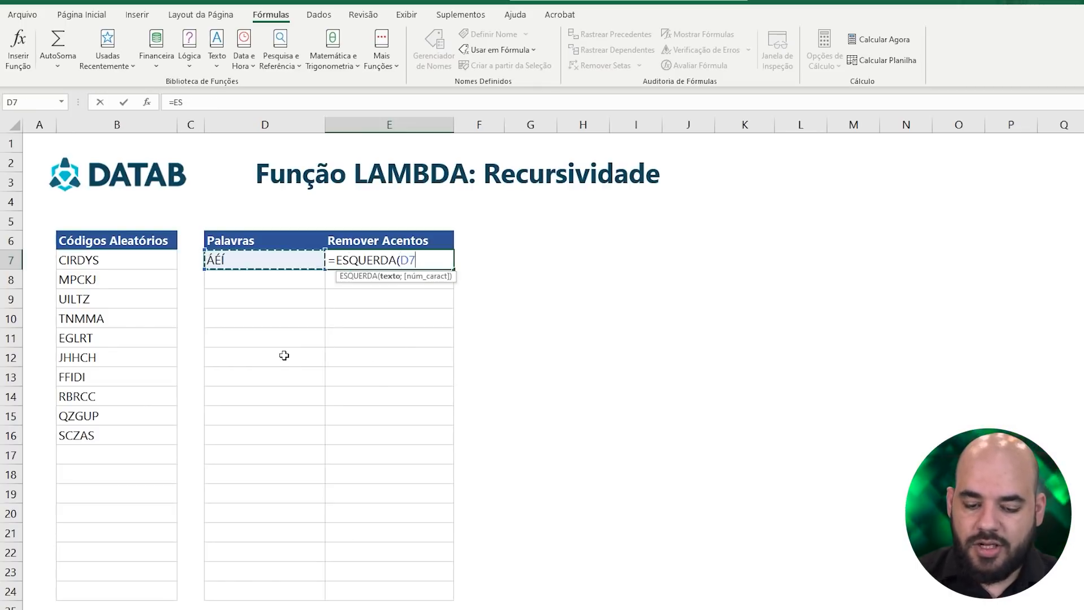
pyautogui.write(')')
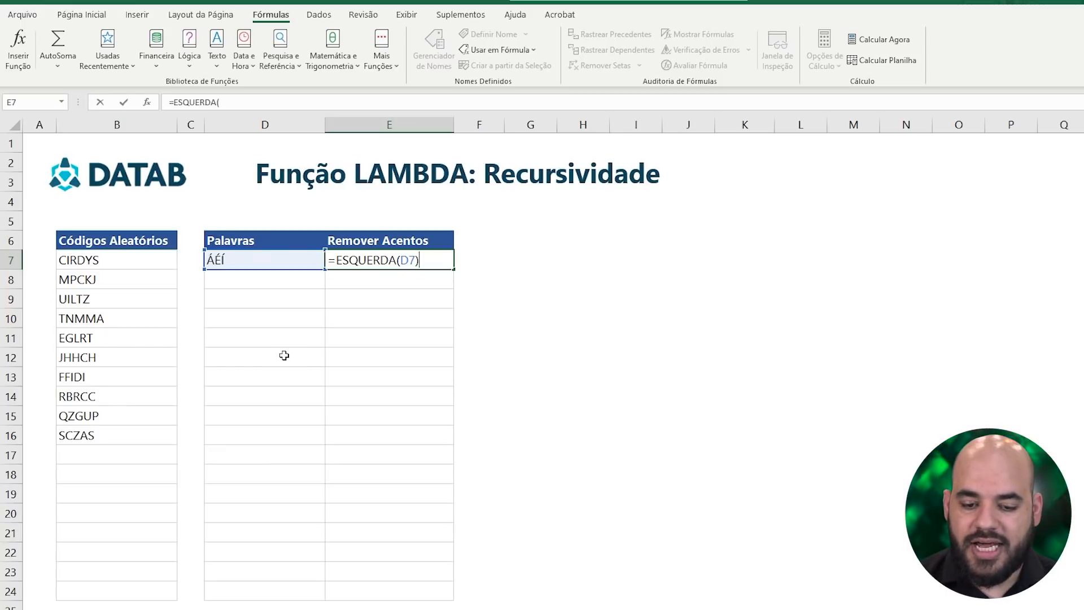
pyautogui.press('Return')
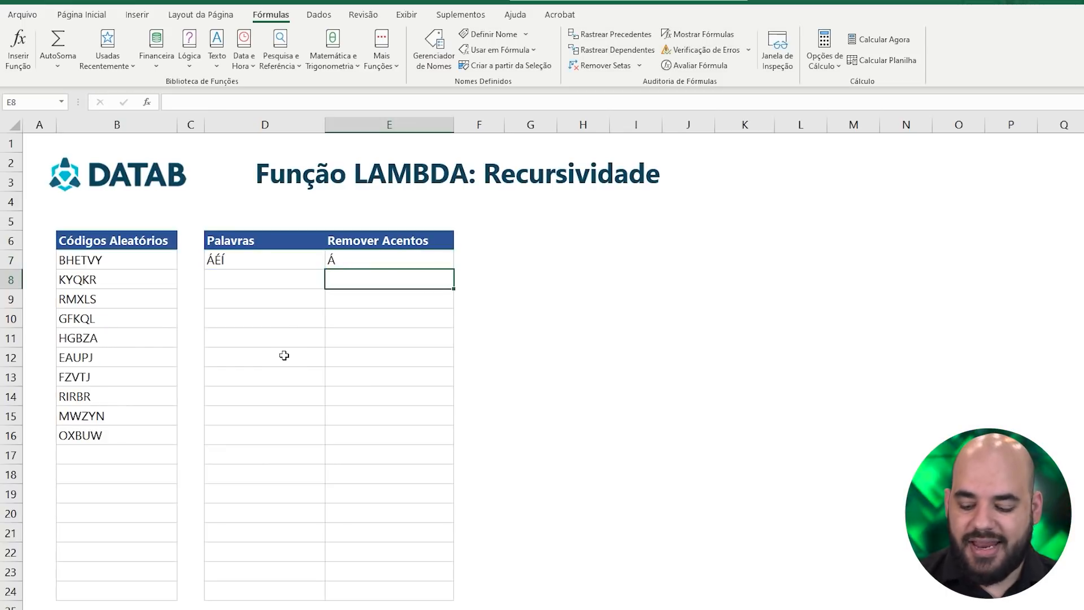
# - Delete the first character from the sample text in D7, leaving ÉÍ
pyautogui.press('Up')
pyautogui.press('F2')
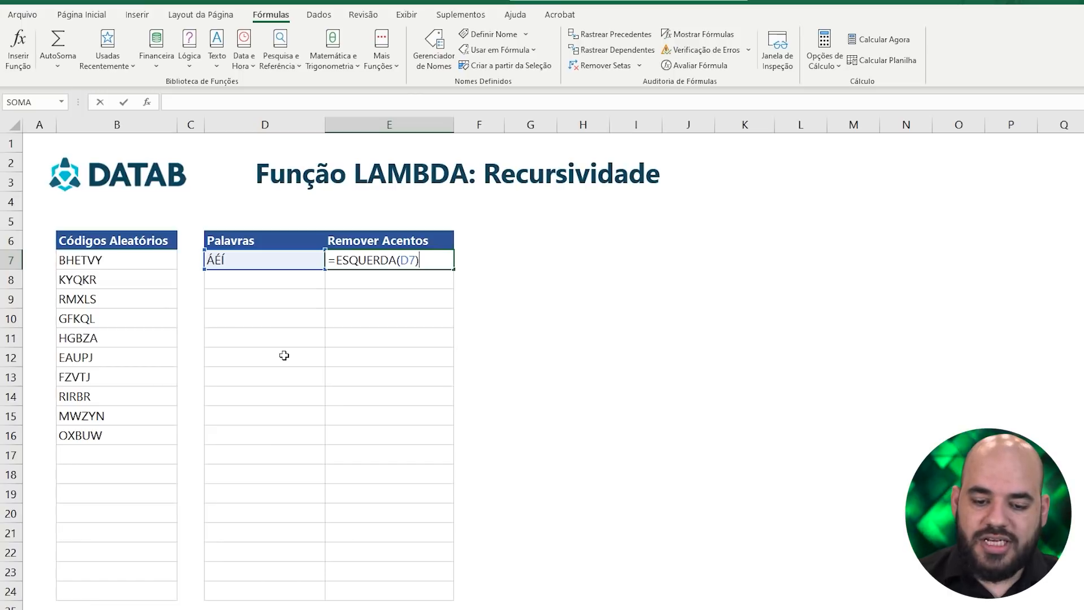
pyautogui.press('Escape')
pyautogui.press('Left')
pyautogui.press('F2')
pyautogui.press('Left')
pyautogui.press('Left')
pyautogui.press('BackSpace')
pyautogui.press('Return')
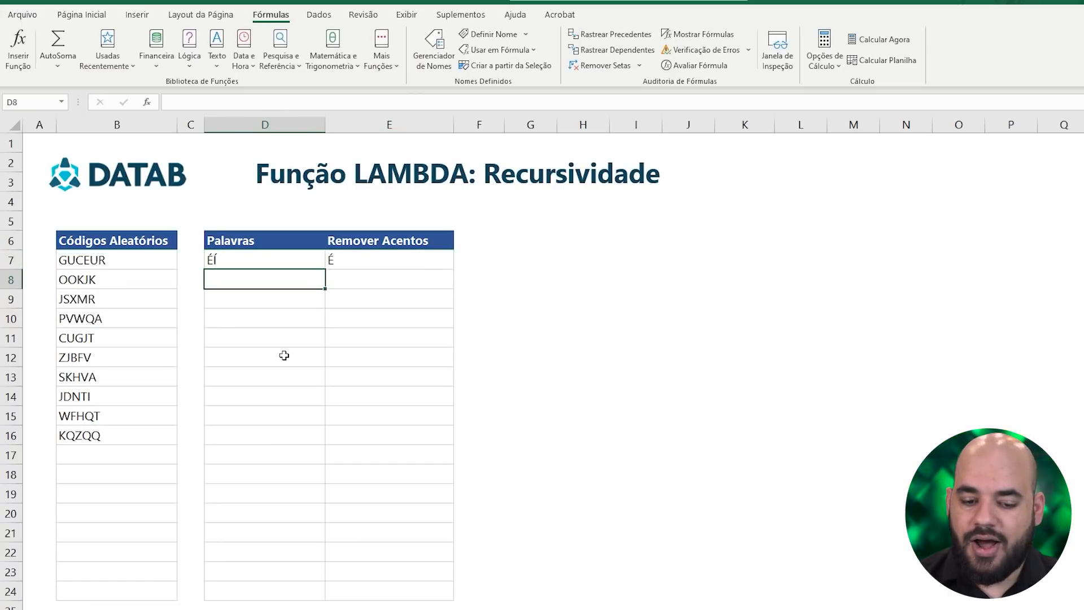
# - Shorten the sample text in D7 to the single character Í
pyautogui.press('Up')
pyautogui.press('F2')
pyautogui.press('Left')
pyautogui.press('BackSpace')
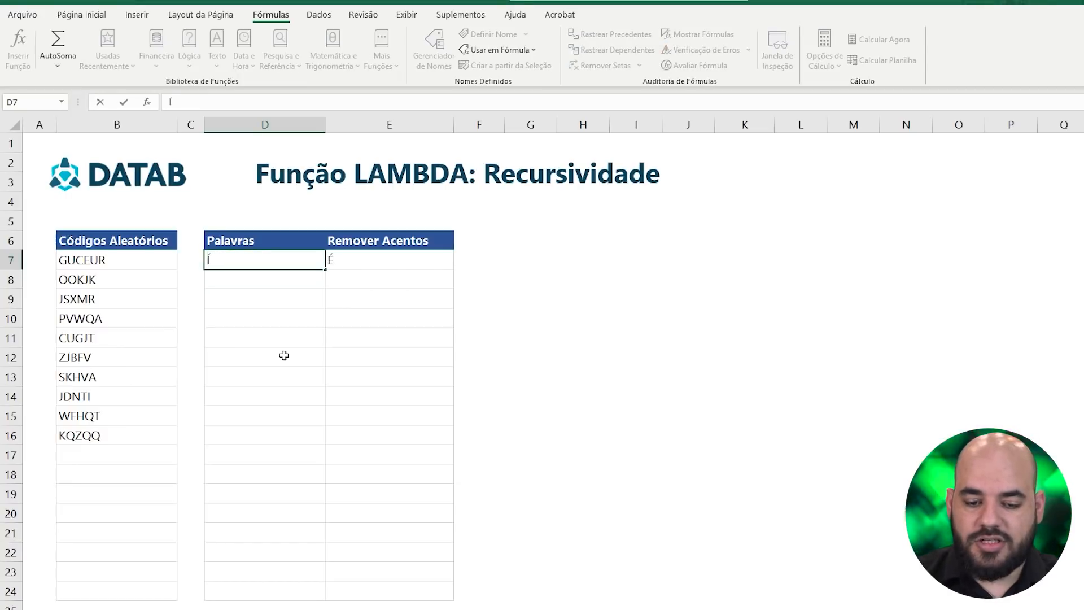
pyautogui.press('Return')
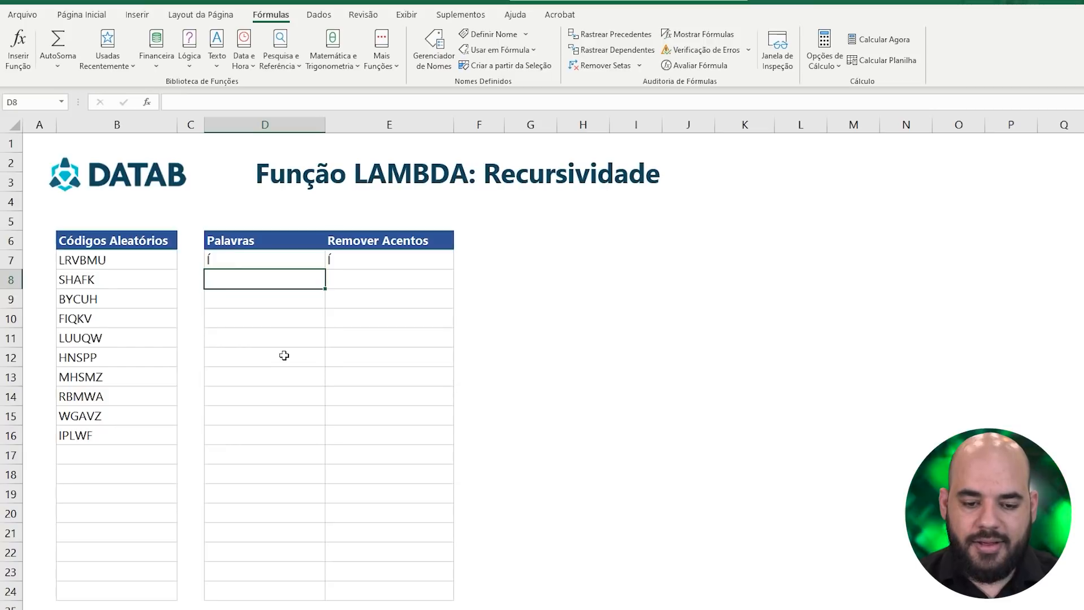
# - Undo both deletions made to the sample text in D7
pyautogui.hotkey('ctrl', 'z')
pyautogui.hotkey('ctrl', 'z')
pyautogui.hotkey('ctrl', 'z')
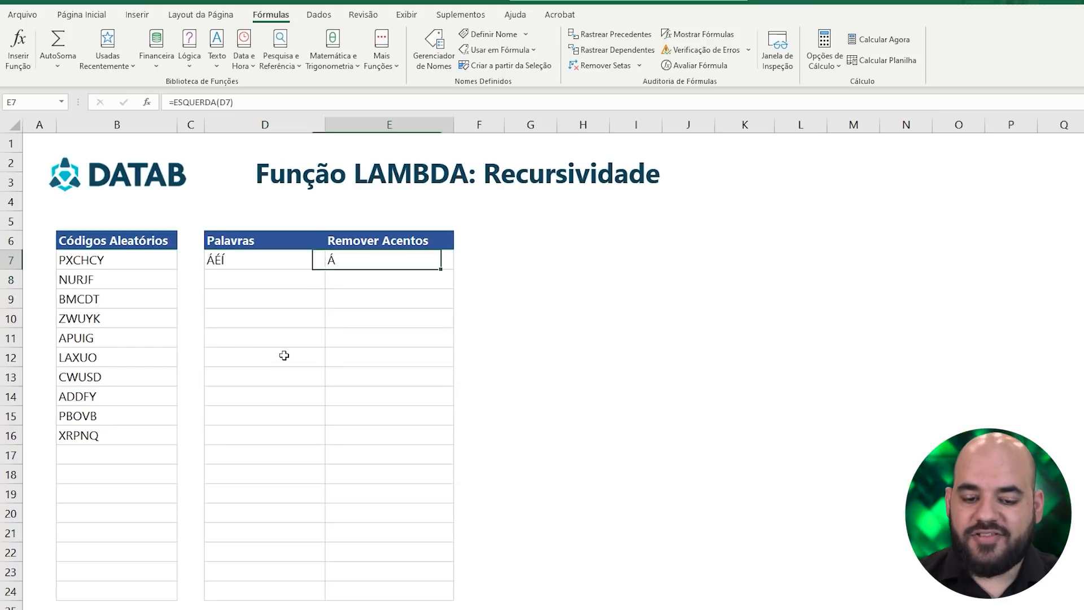
# - Replace E7's formula with =DIREITA(D7;NÚM.CARACT(D7)-1) to return the text of D7 without its first character
pyautogui.write('=')
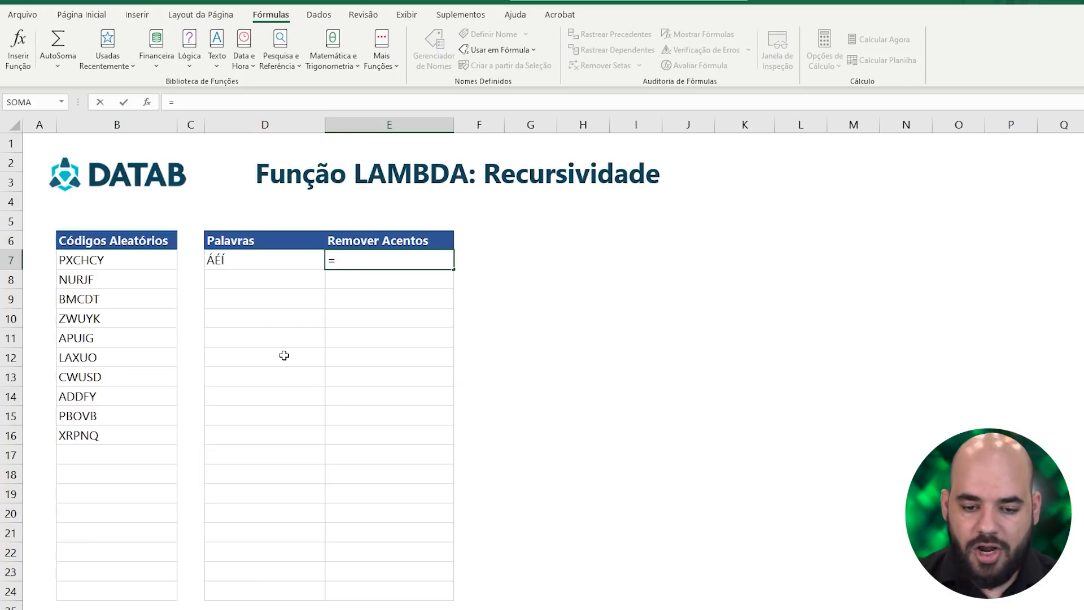
pyautogui.write('DIR')
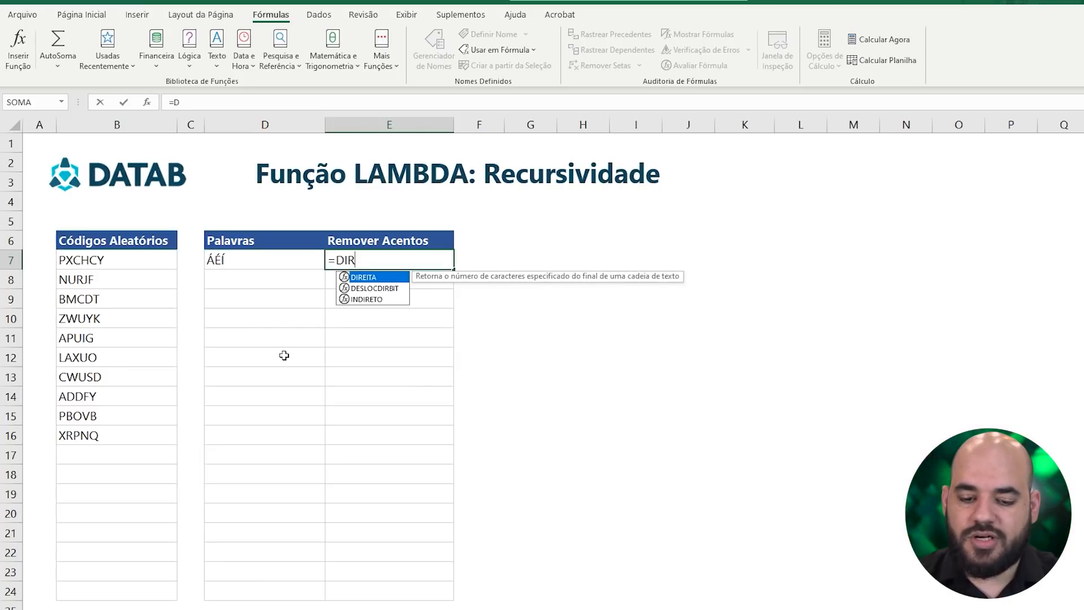
pyautogui.press('Tab')
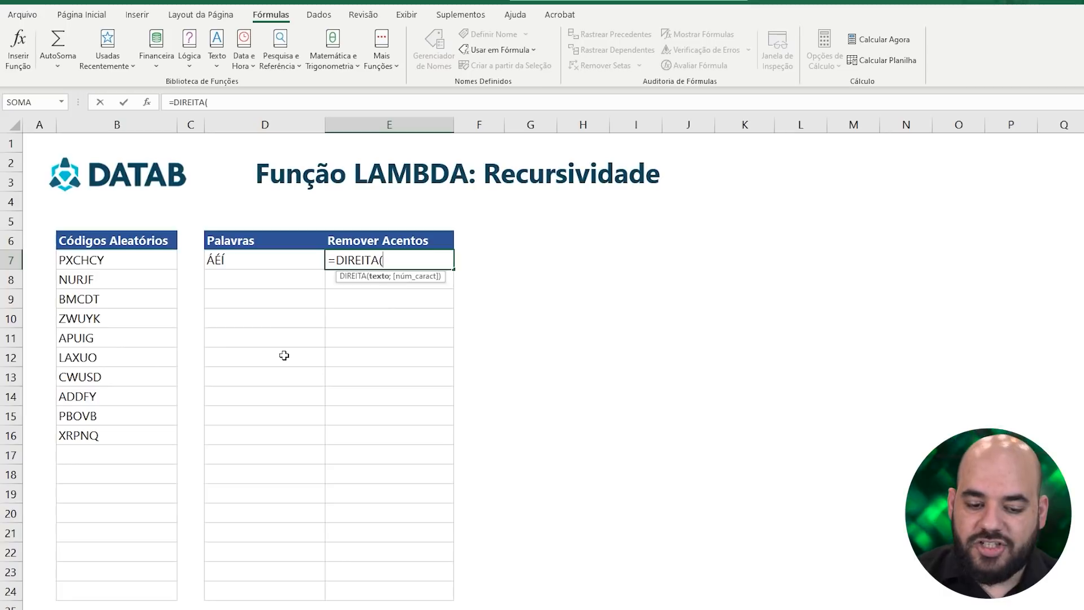
pyautogui.click(255, 263)
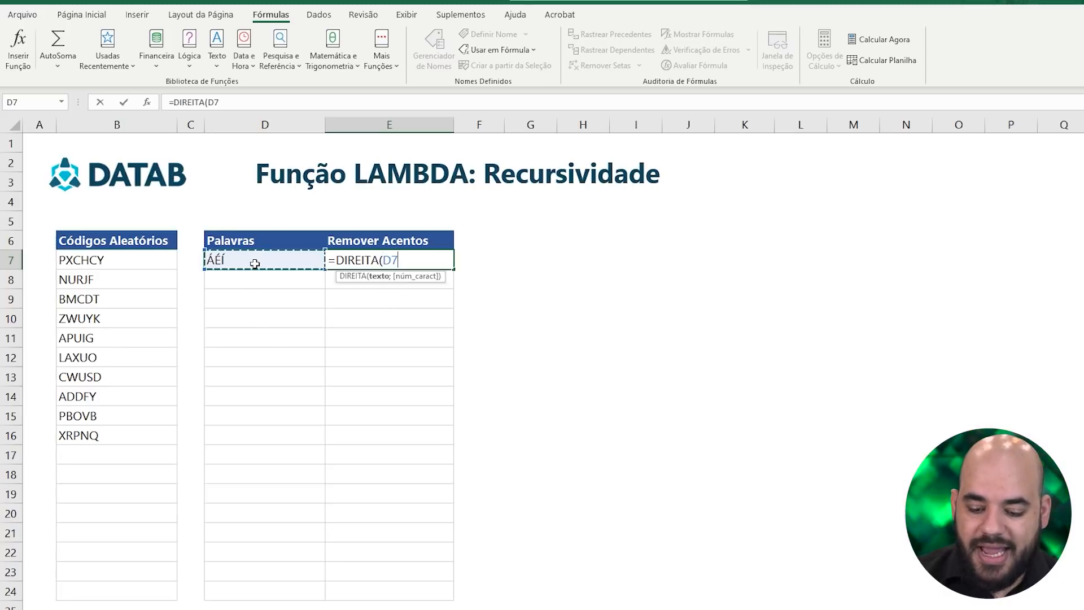
pyautogui.write(';')
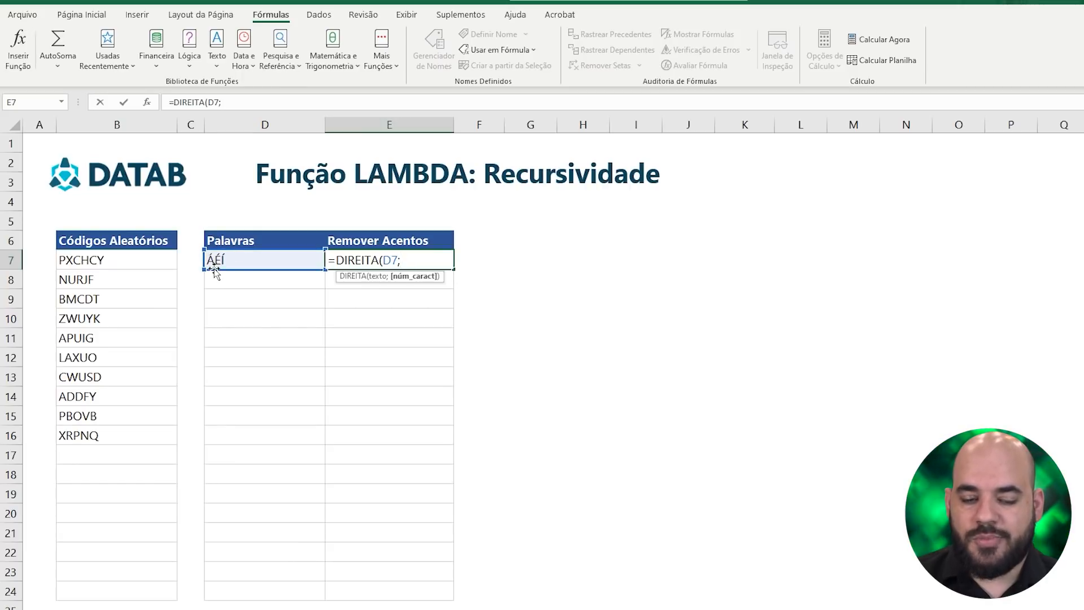
pyautogui.write('NÚM')
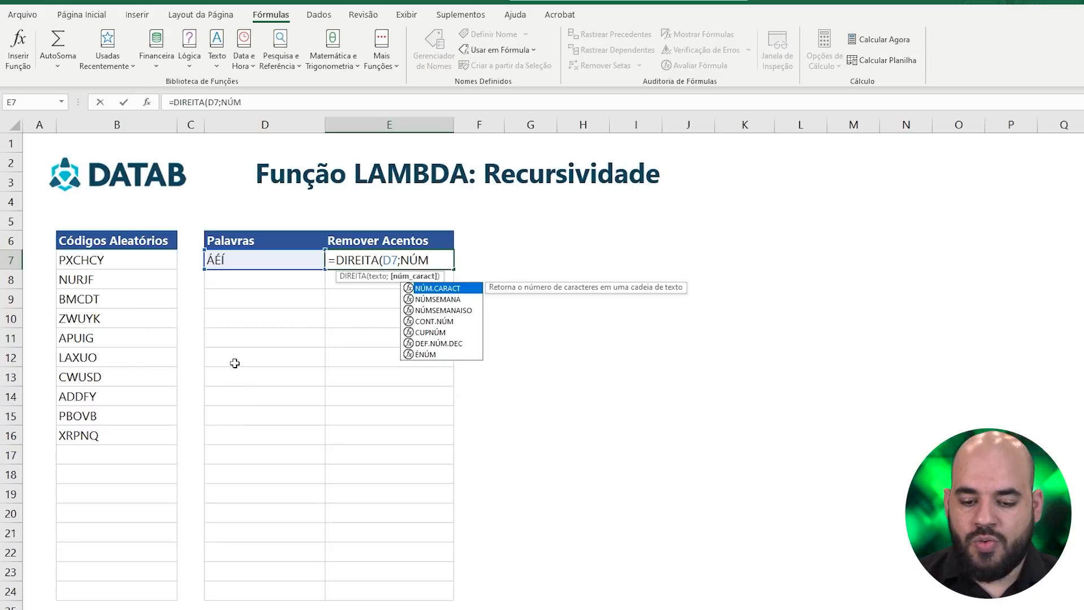
pyautogui.press('Tab')
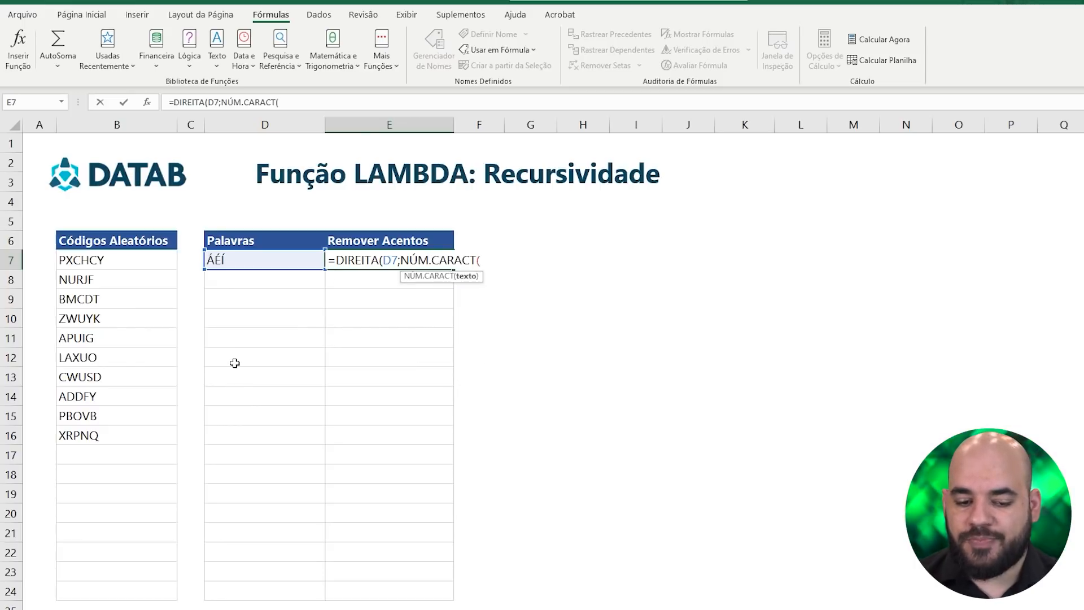
pyautogui.click(252, 261)
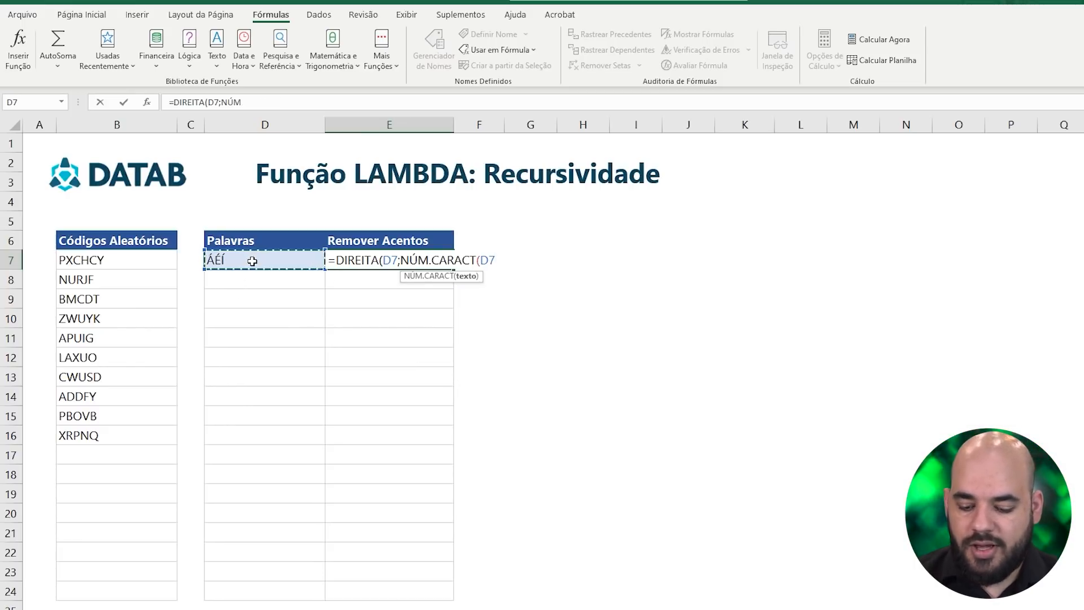
pyautogui.write(')')
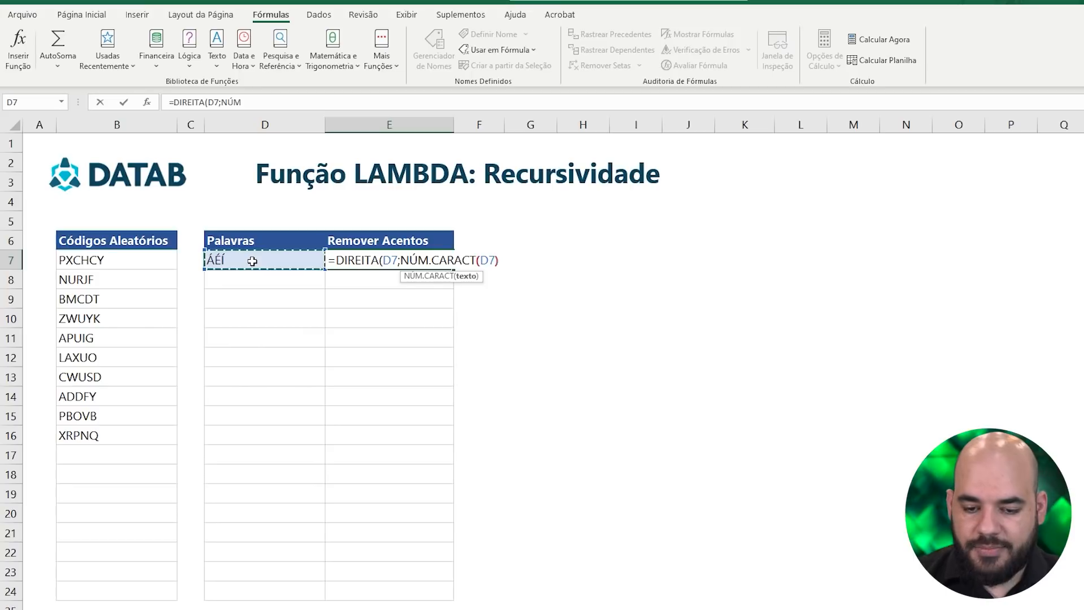
pyautogui.write('-1')
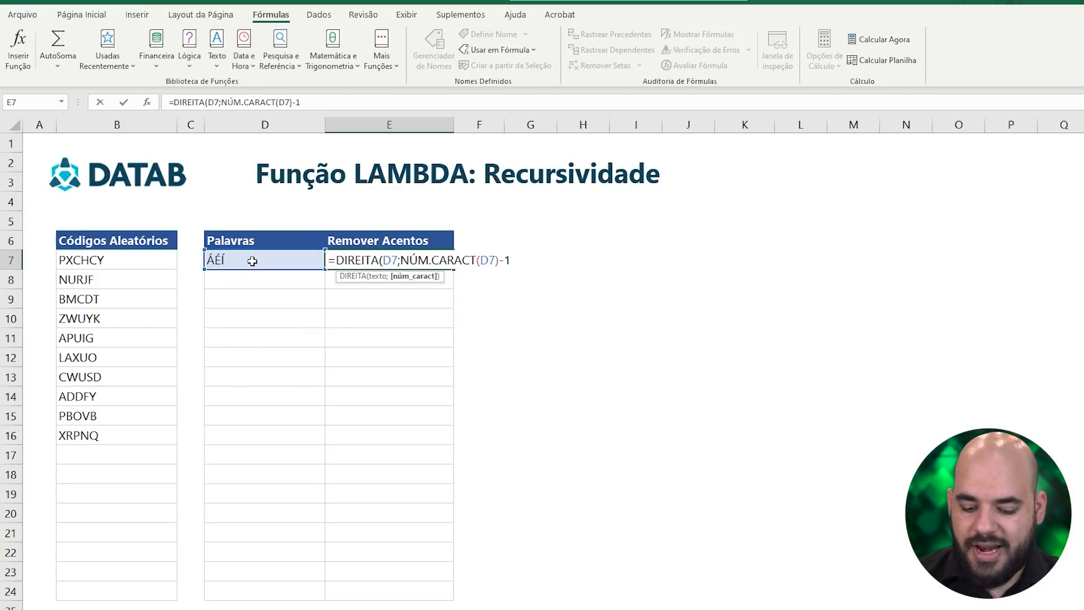
pyautogui.write(')')
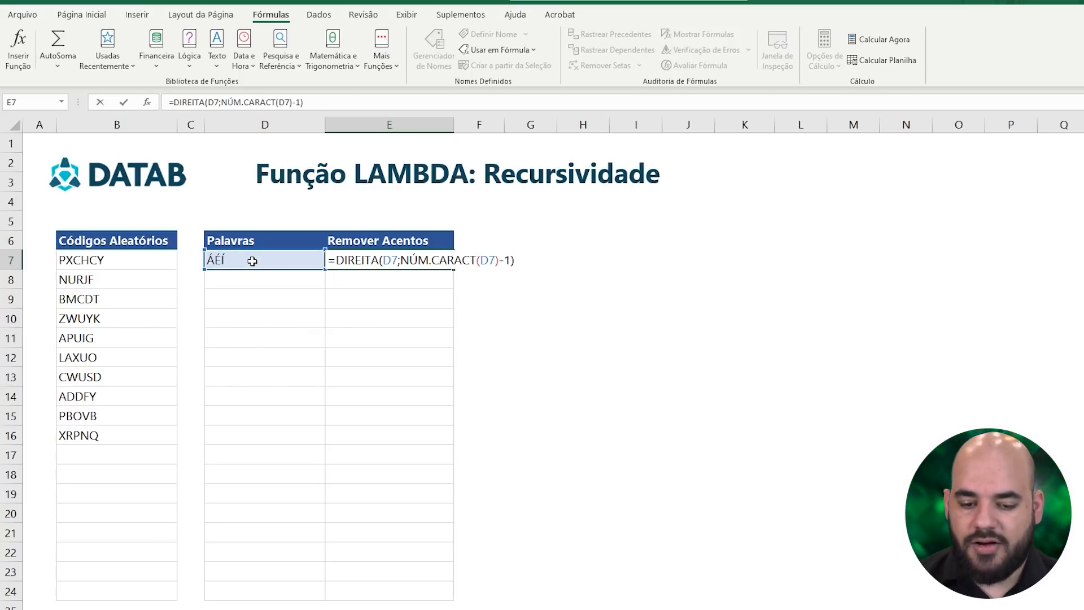
pyautogui.press('Return')
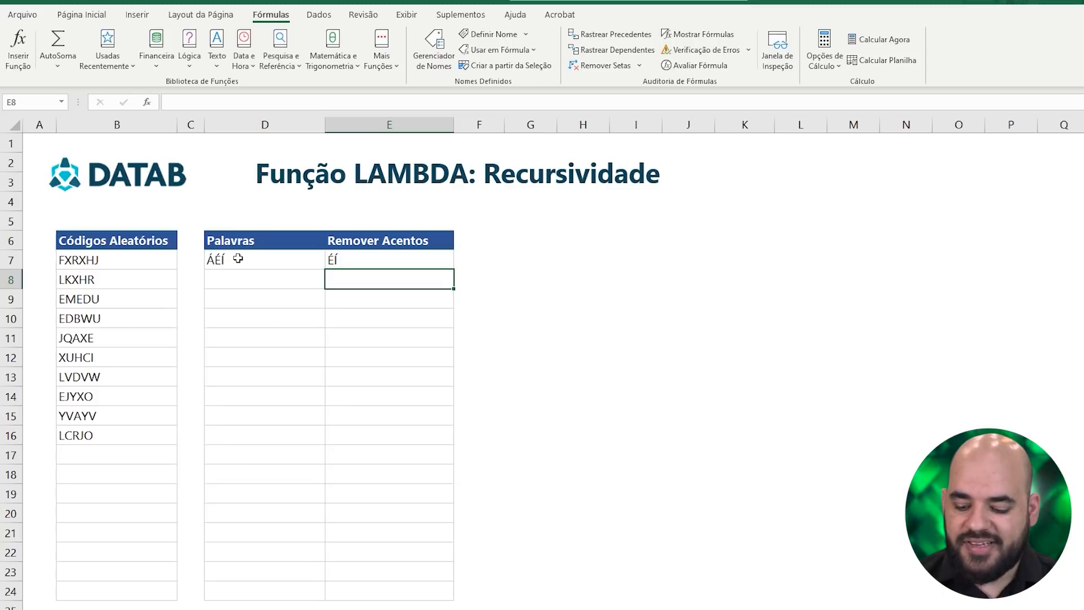
# - Replace E7's formula with =SUBSTITUIR(D7;"Á";"A") to swap the accented letter in D7
pyautogui.press('Up')
pyautogui.write('=')
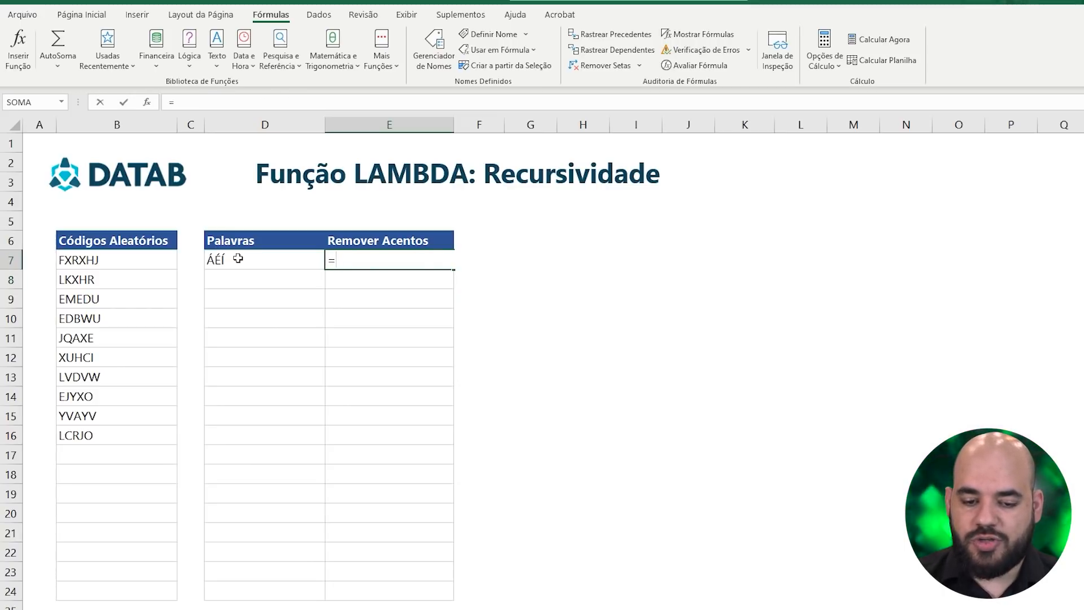
pyautogui.write('SUBS')
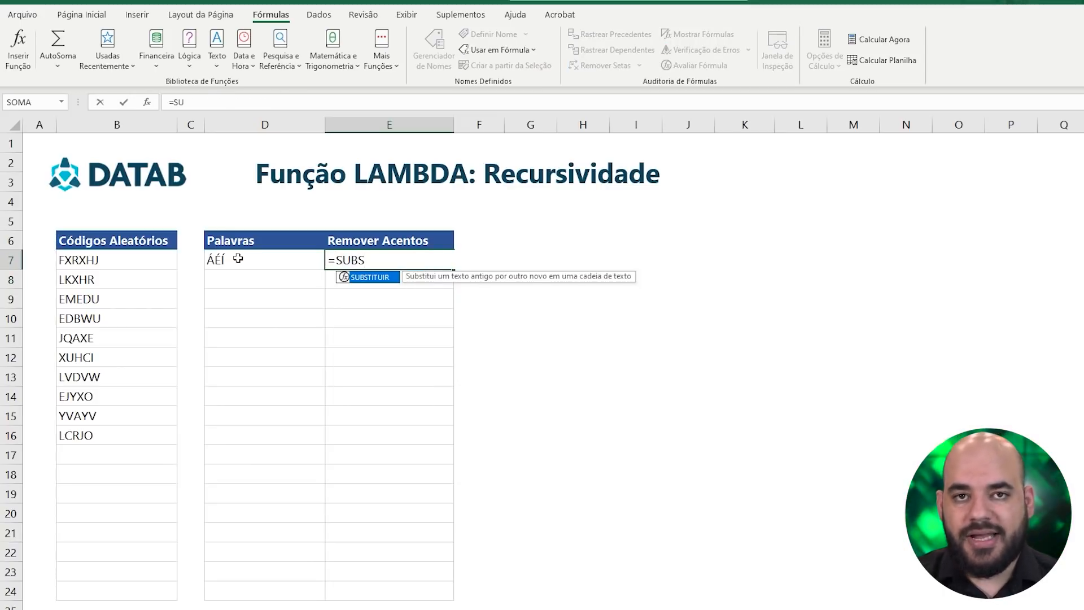
pyautogui.press('Tab')
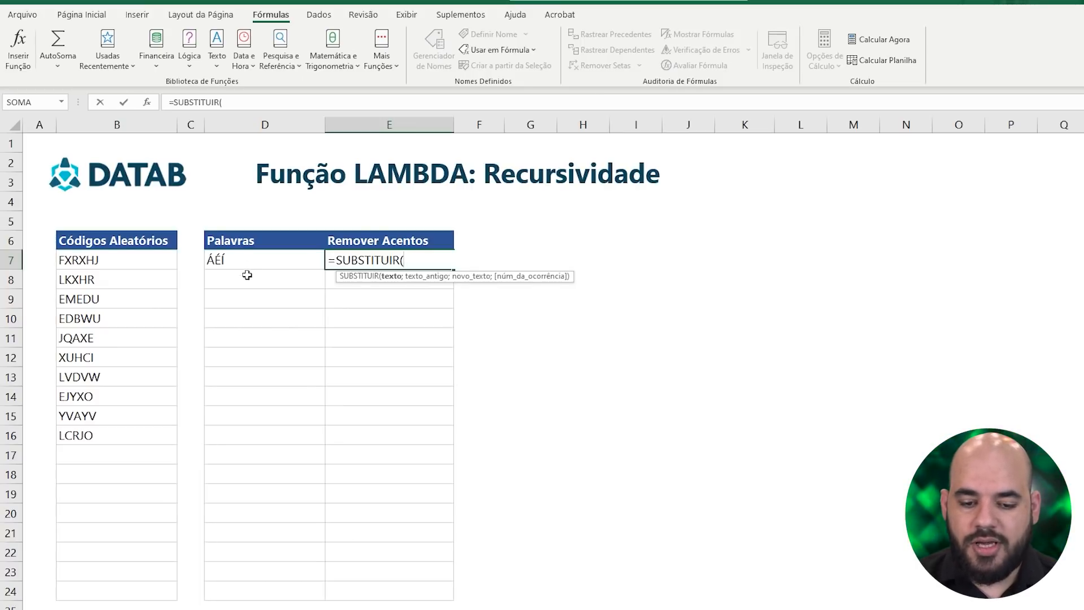
pyautogui.click(247, 261)
pyautogui.write(';"')
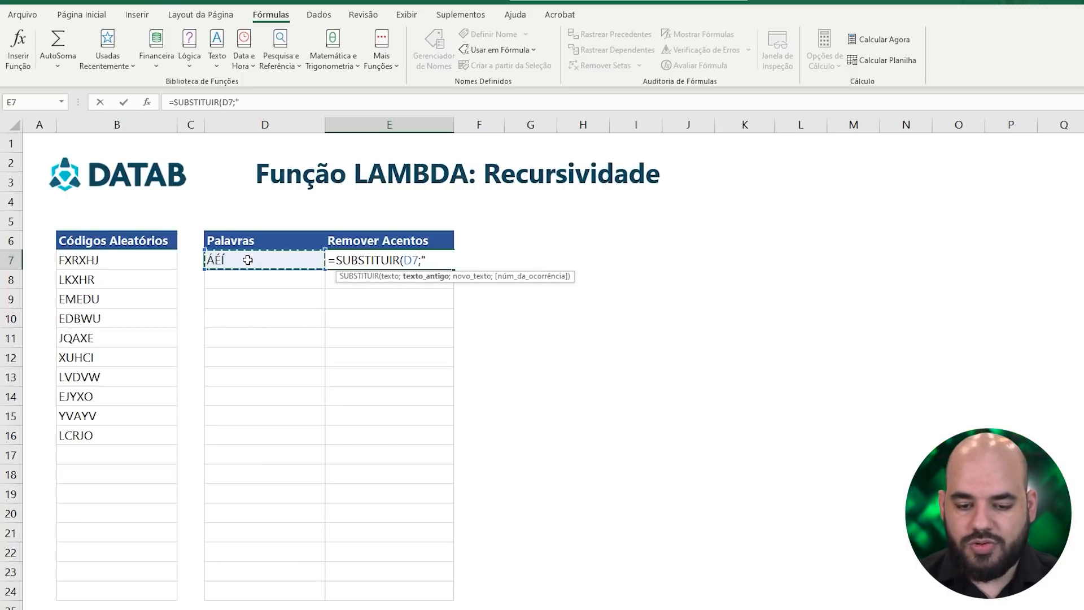
pyautogui.write('Á')
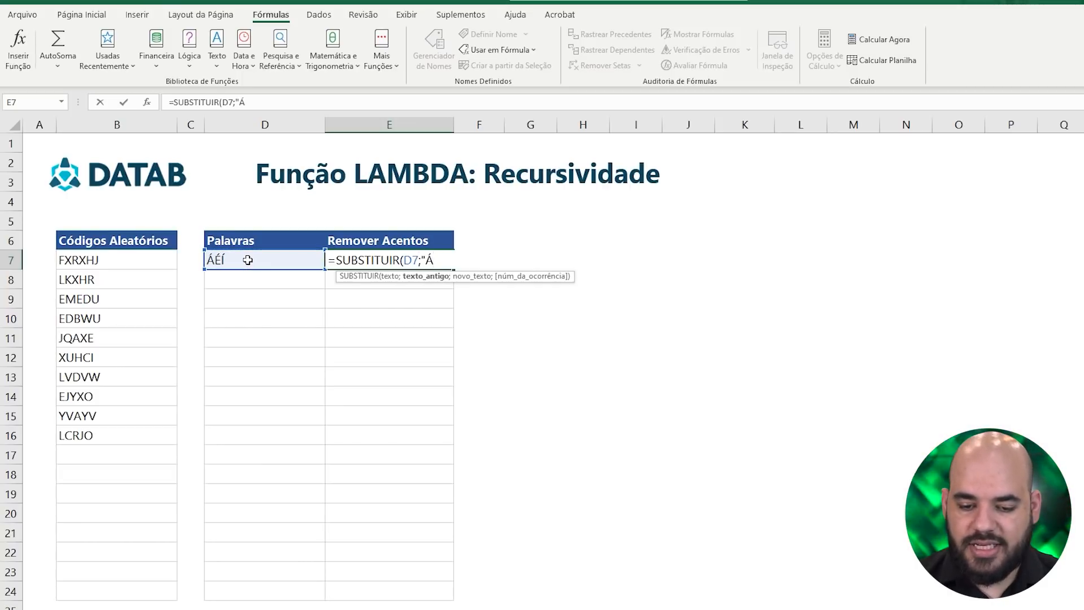
pyautogui.write('";"A')
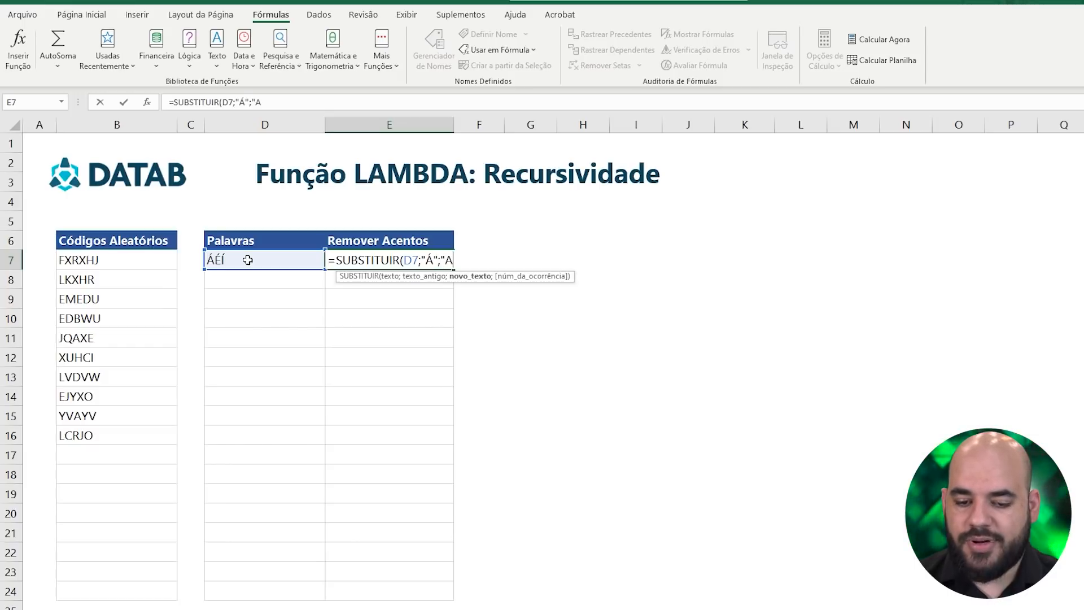
pyautogui.write('")')
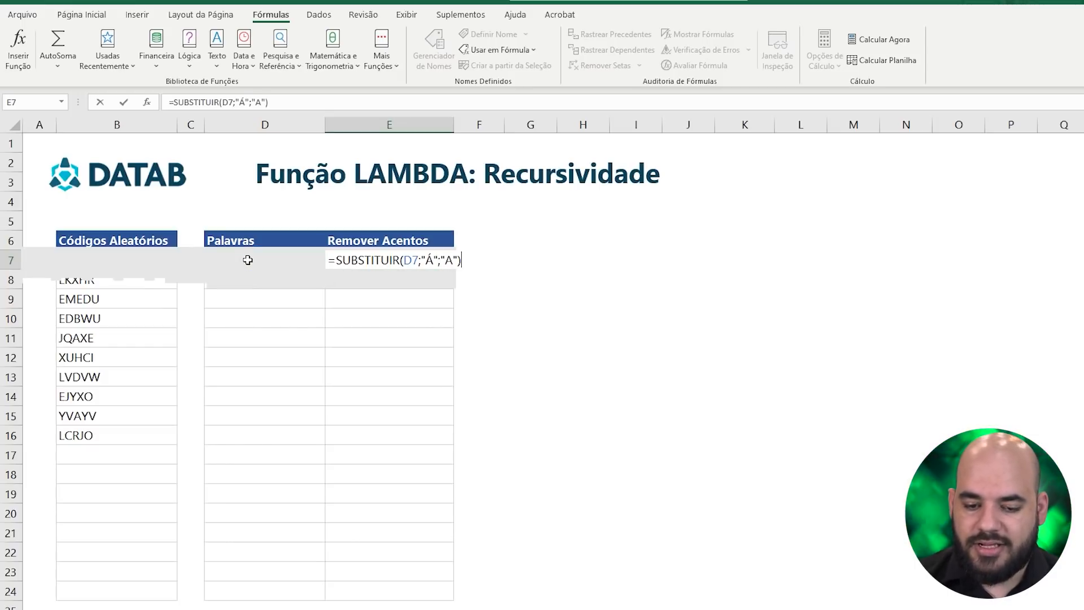
pyautogui.press('Return')
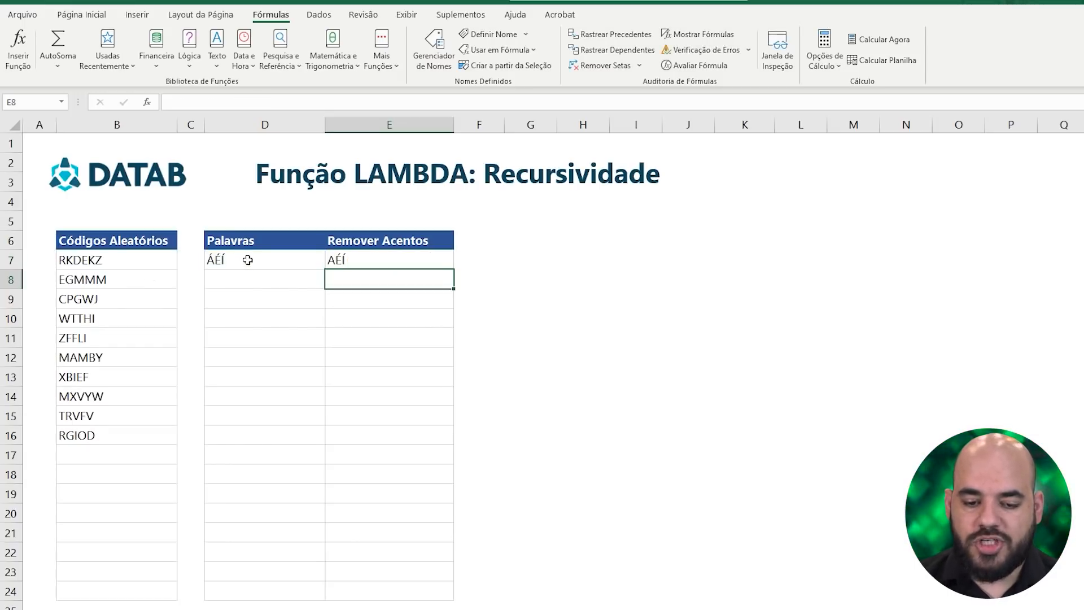
# - Clear the test formula from E7 and the sample text from D7
pyautogui.click(344, 263)
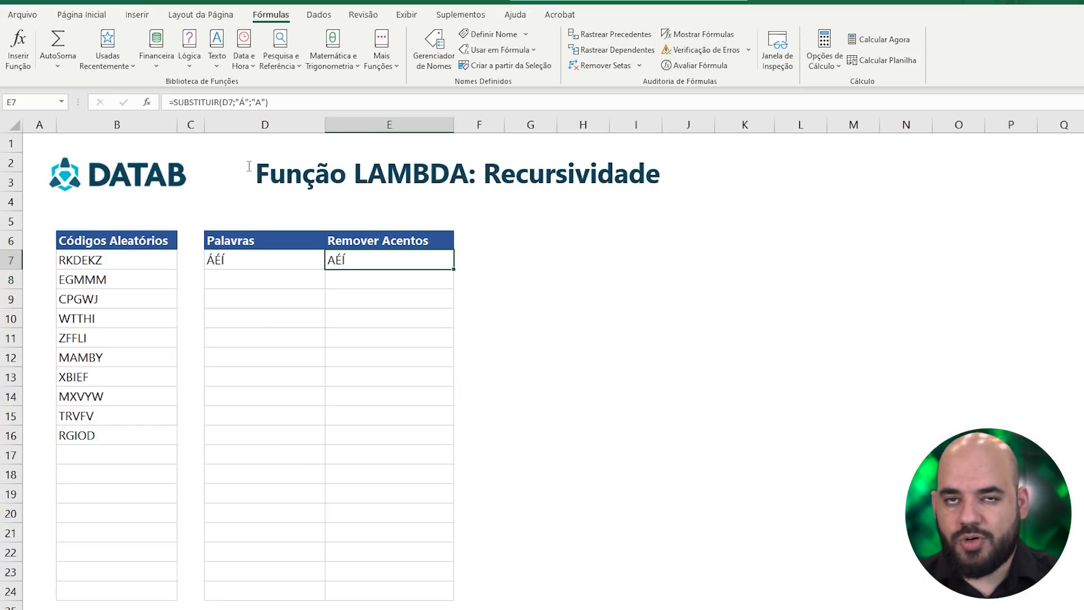
pyautogui.click(275, 260)
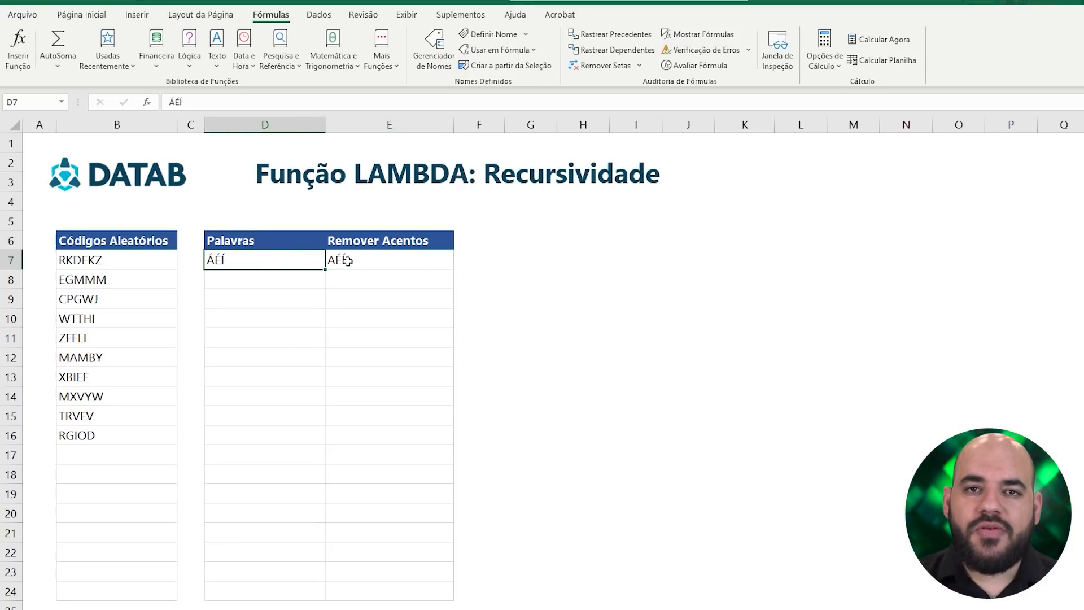
pyautogui.click(343, 260)
pyautogui.press('Delete')
pyautogui.click(299, 262)
pyautogui.press('Delete')
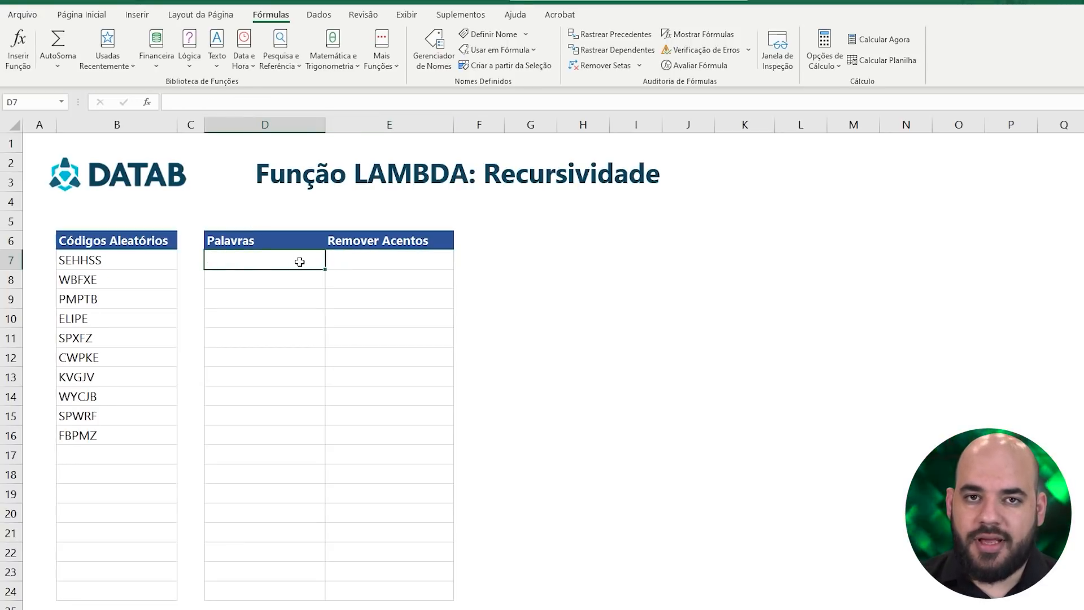
# - Start a LAMBDA formula in D7 with the parameters texto, de and para
pyautogui.doubleClick(238, 260)
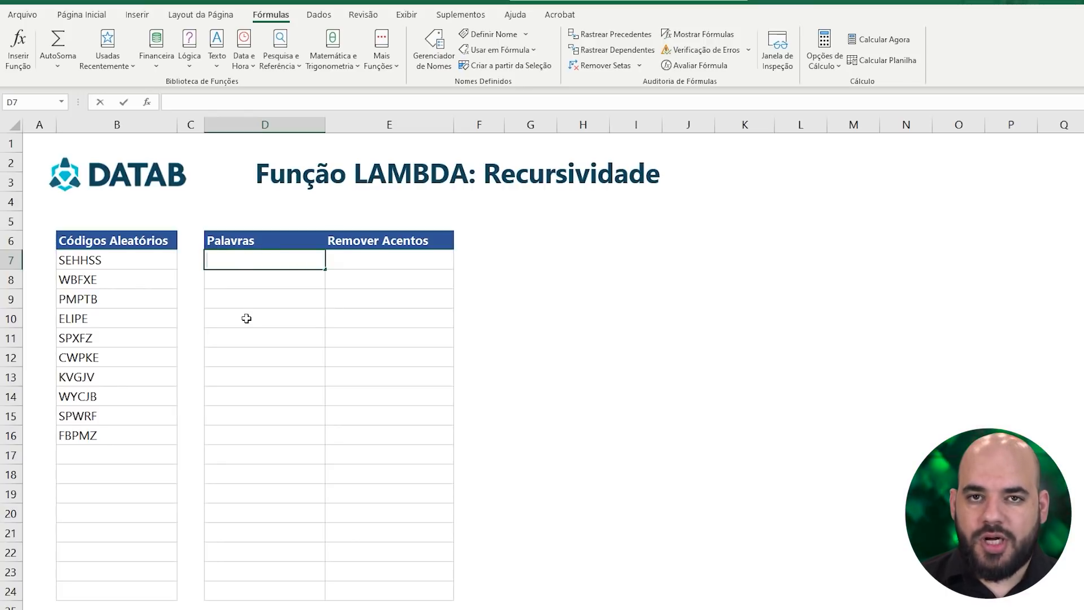
pyautogui.write('=lambd')
pyautogui.press('Tab')
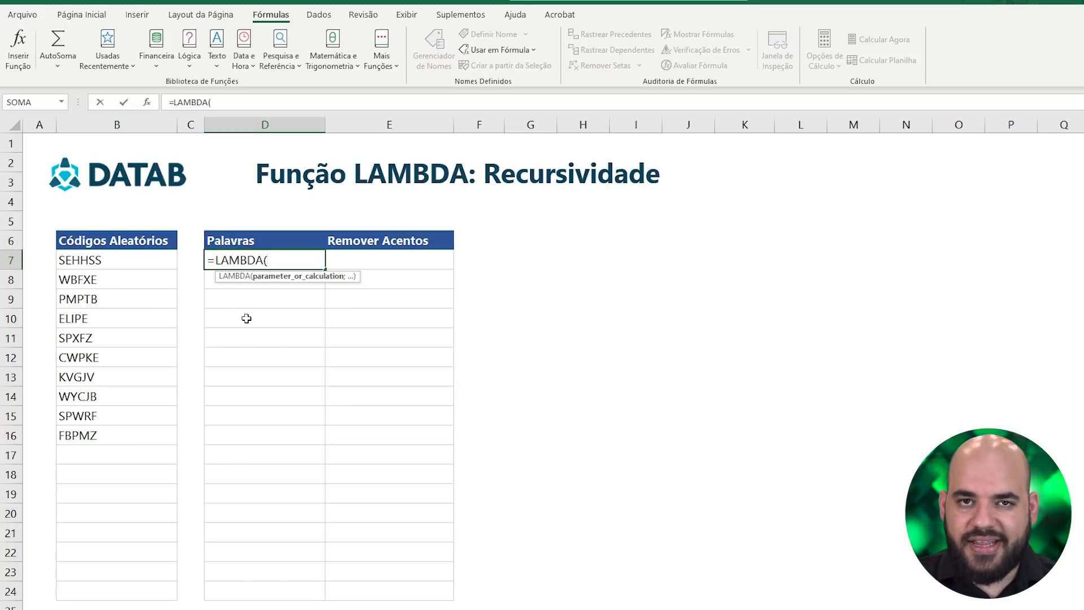
pyautogui.write('de')
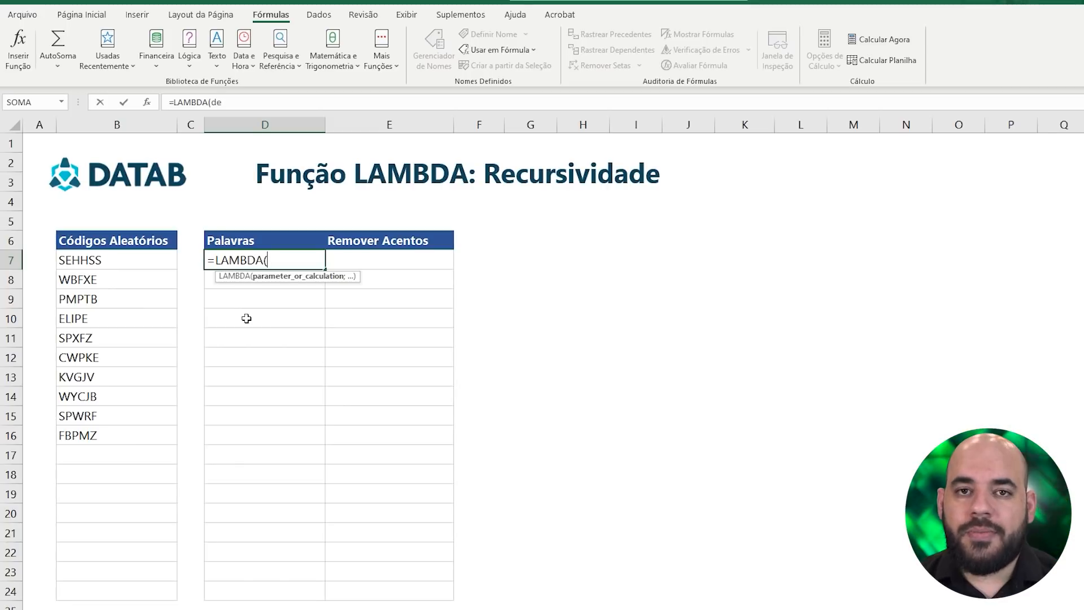
pyautogui.press('BackSpace')
pyautogui.press('BackSpace')
pyautogui.write('texto')
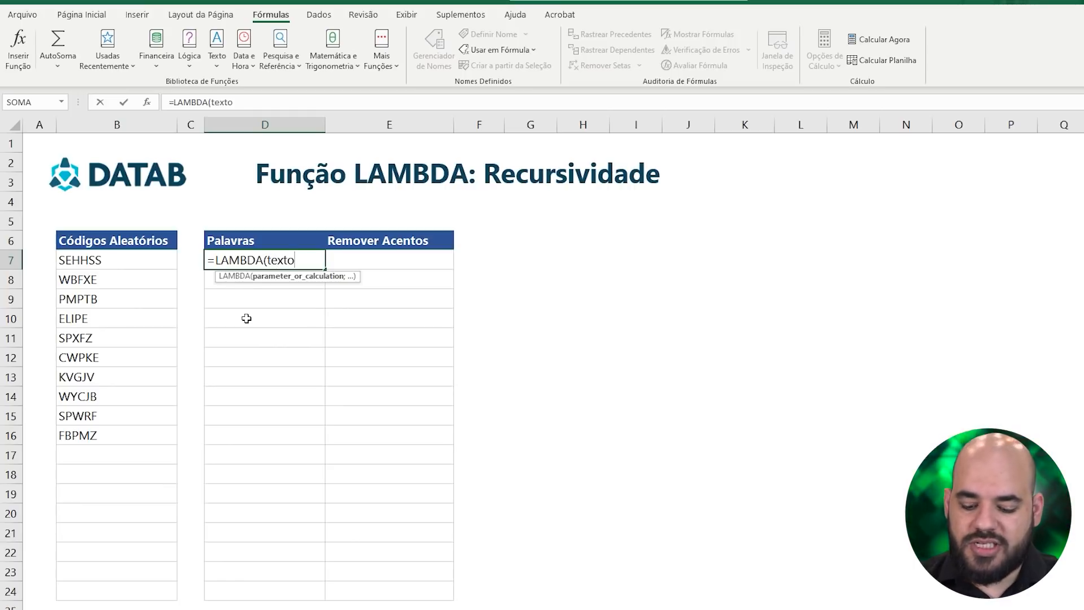
pyautogui.write(';')
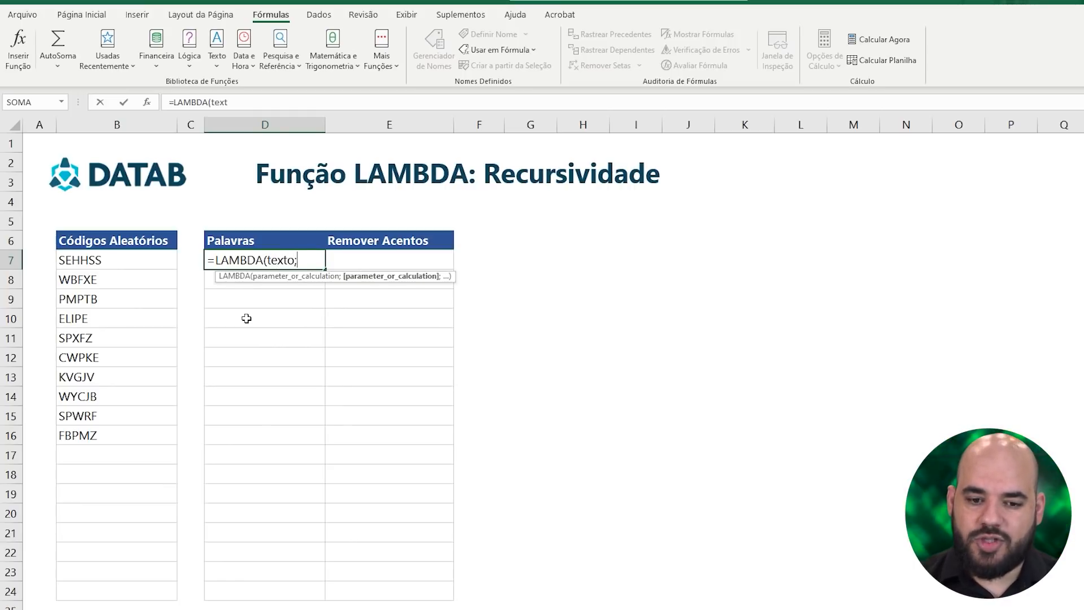
pyautogui.write('de')
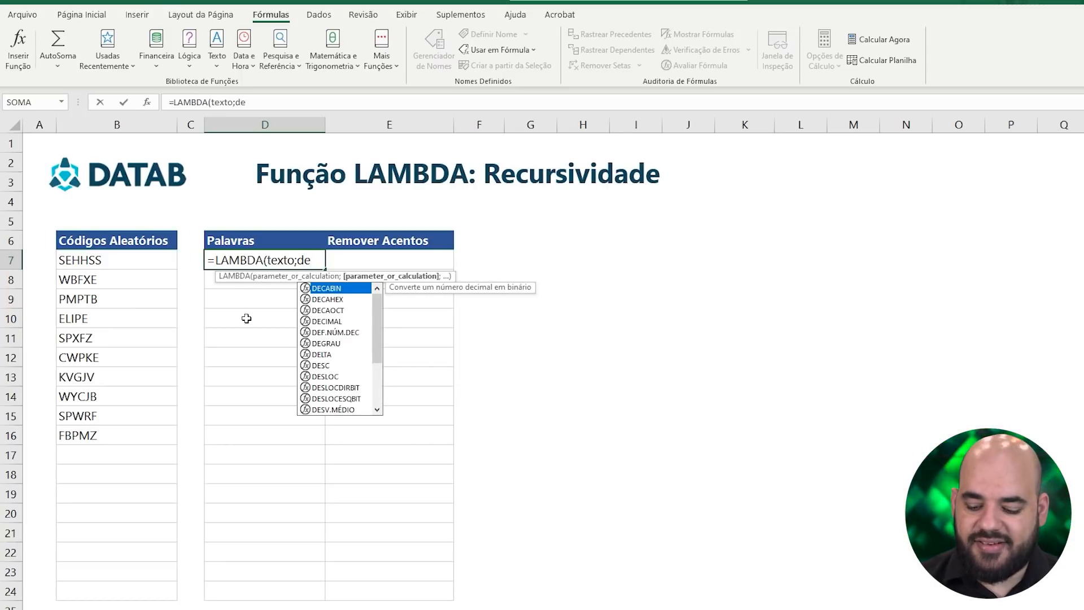
pyautogui.write(';')
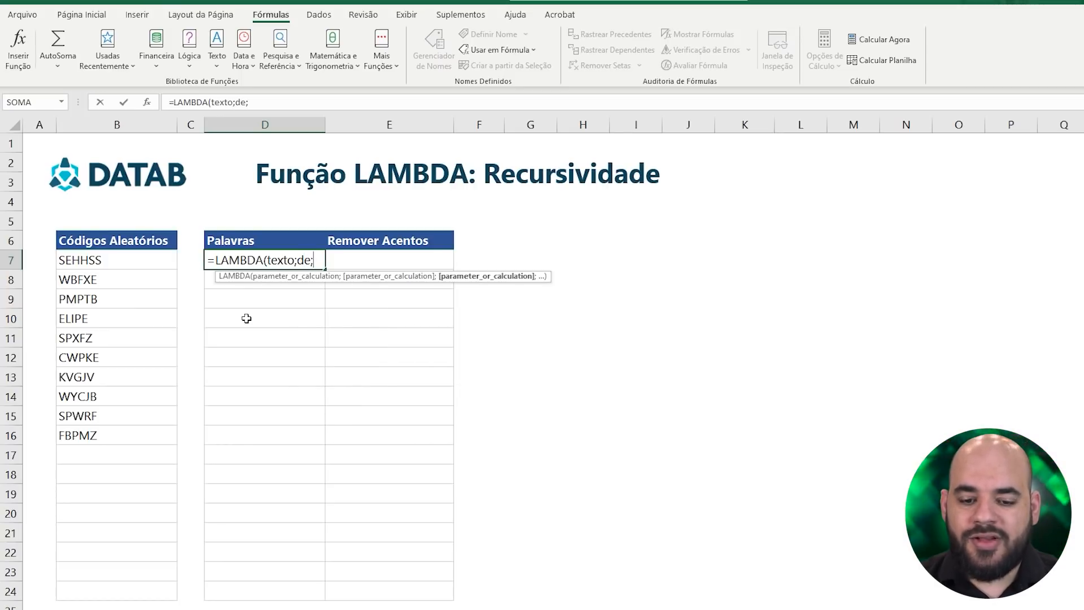
pyautogui.write('para')
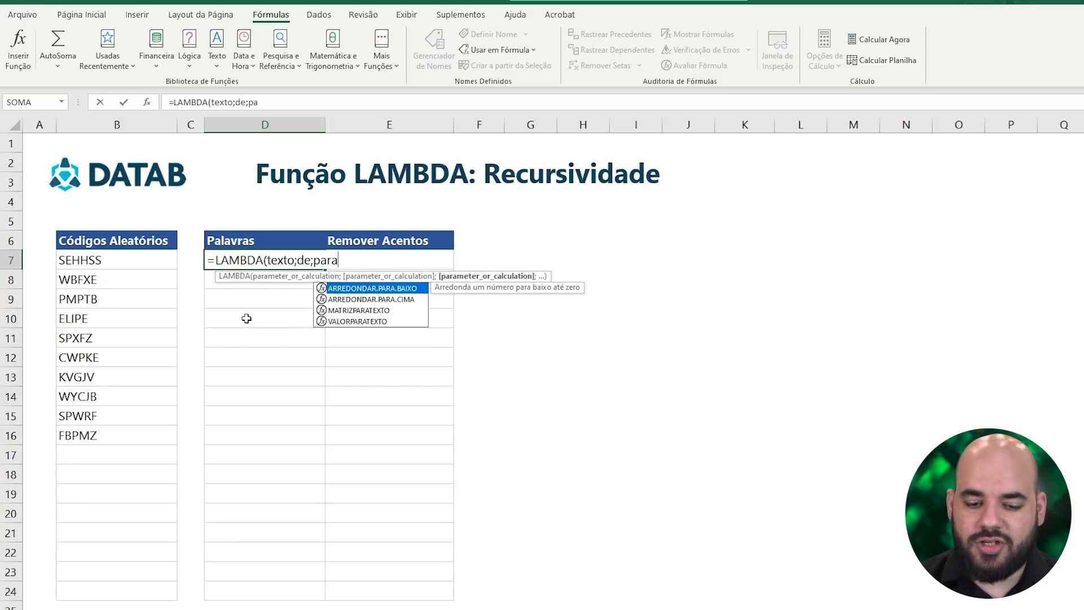
pyautogui.write(';')
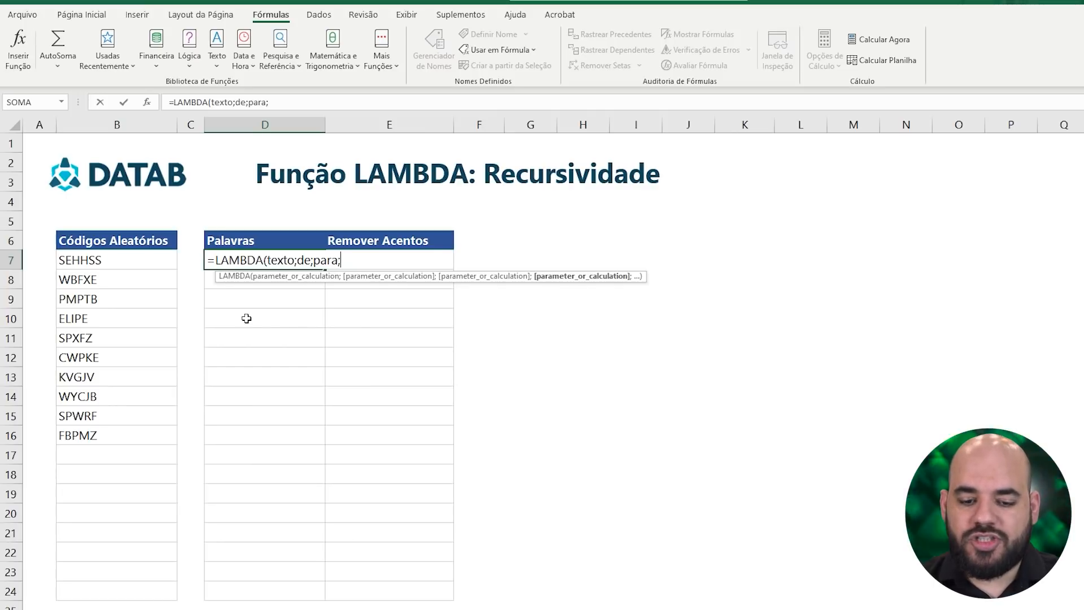
# - Add an SE to the LAMBDA calculation that tests de="" and returns texto when true
pyautogui.write('SE(de')
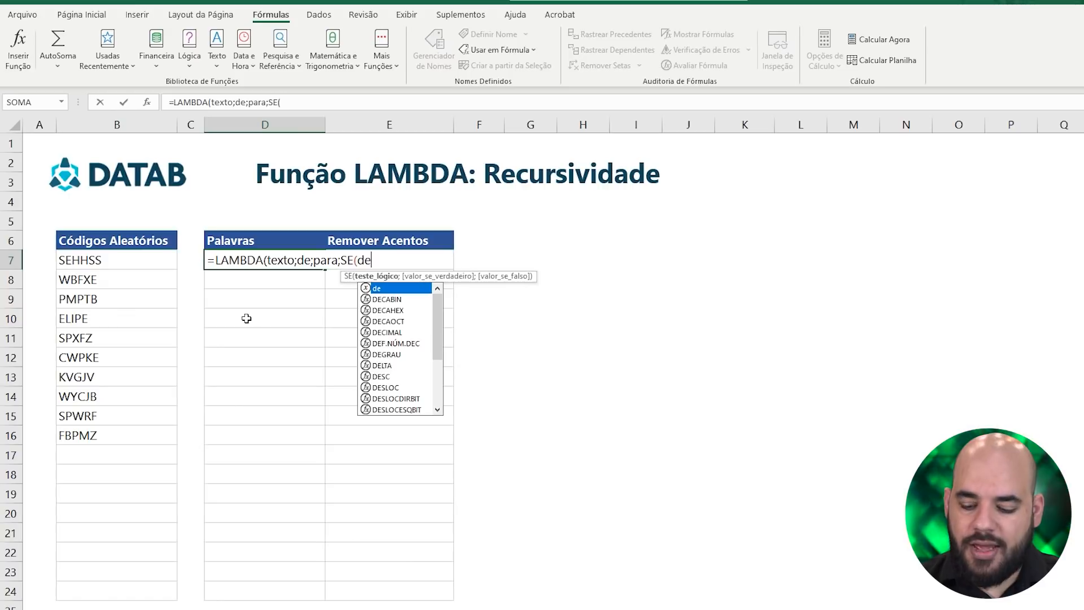
pyautogui.write('=""')
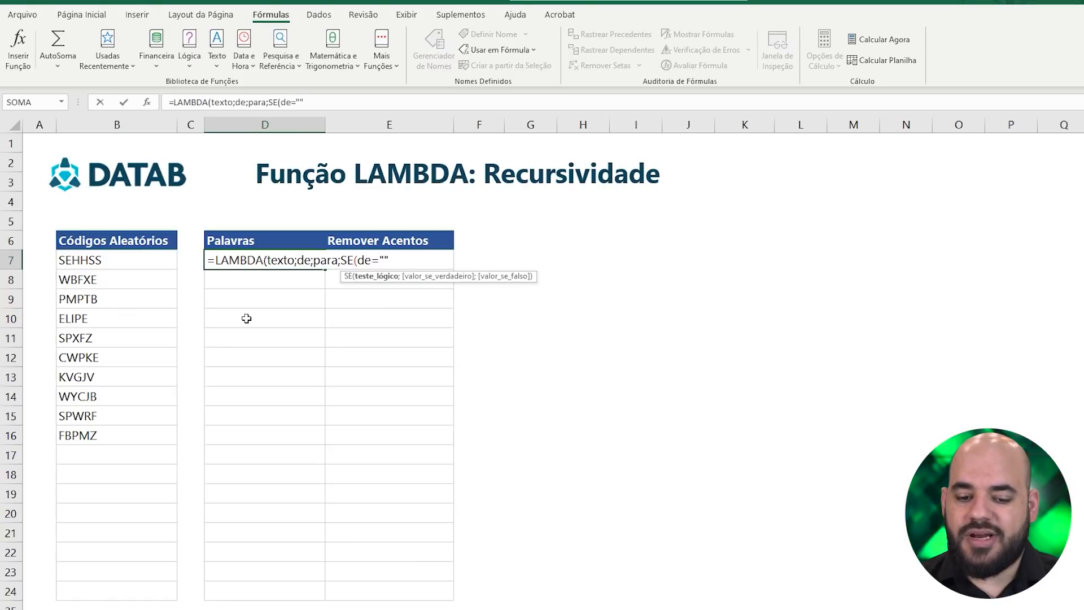
pyautogui.write(';')
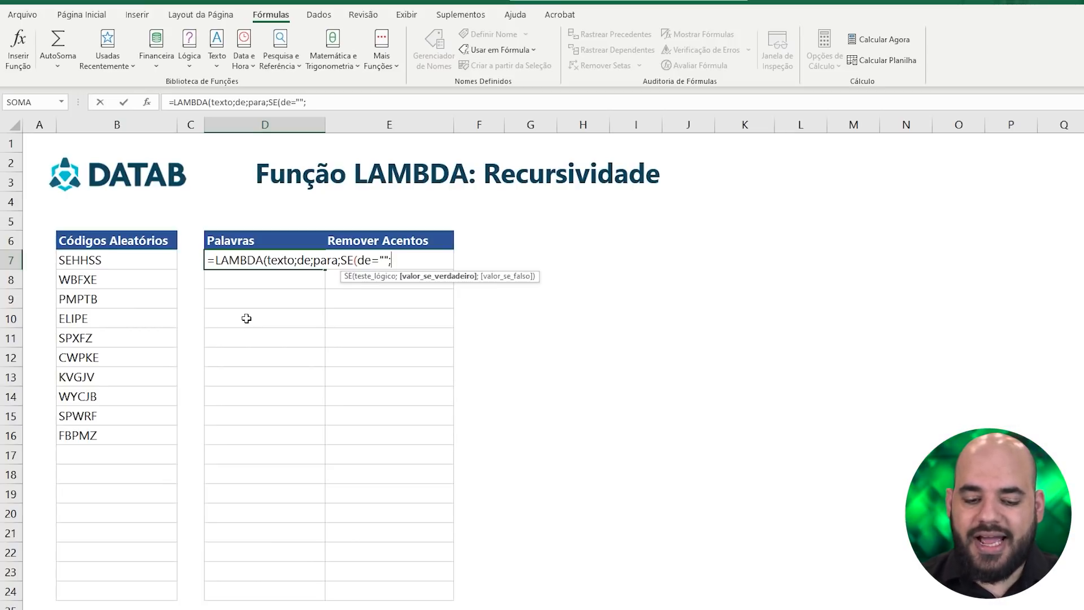
pyautogui.write('texto')
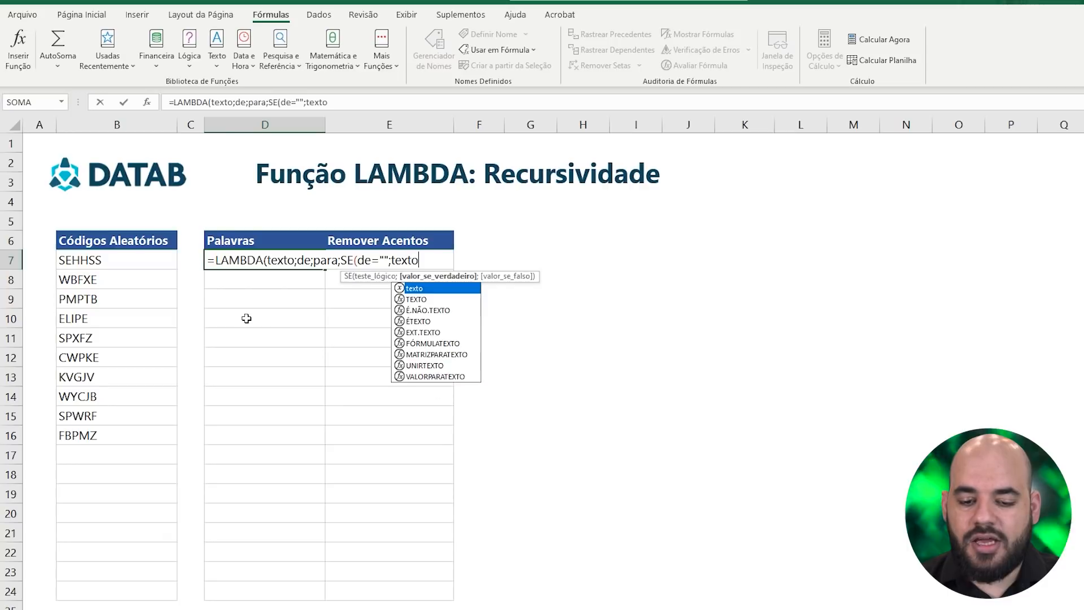
pyautogui.write(';')
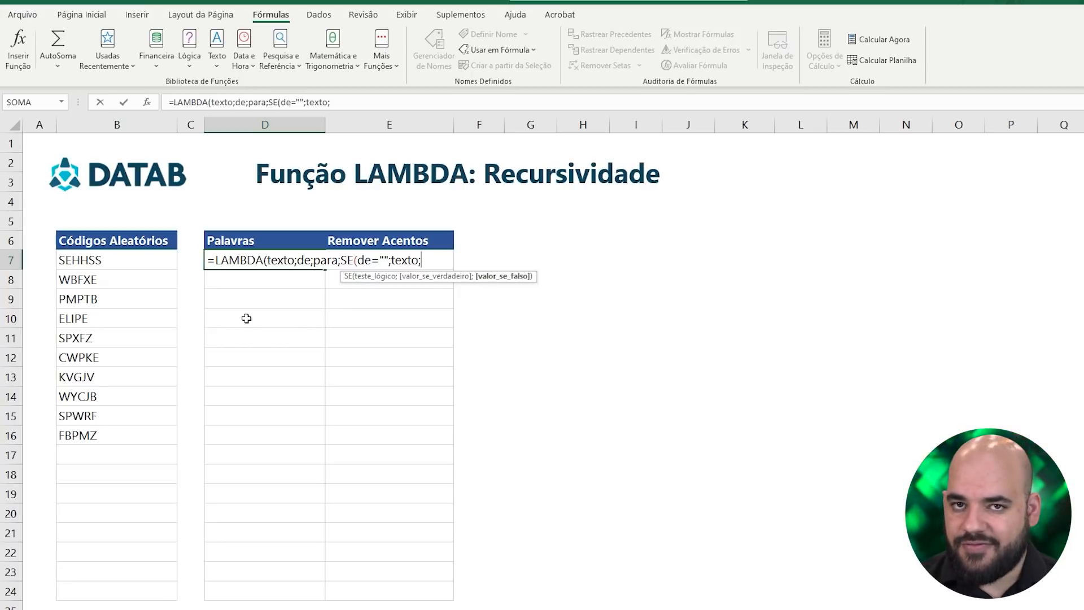
# - Begin the SE's false value with a recursive TROCAR_CARACTERES call whose first argument opens SUBSTITUIR on texto
pyautogui.write('TR')
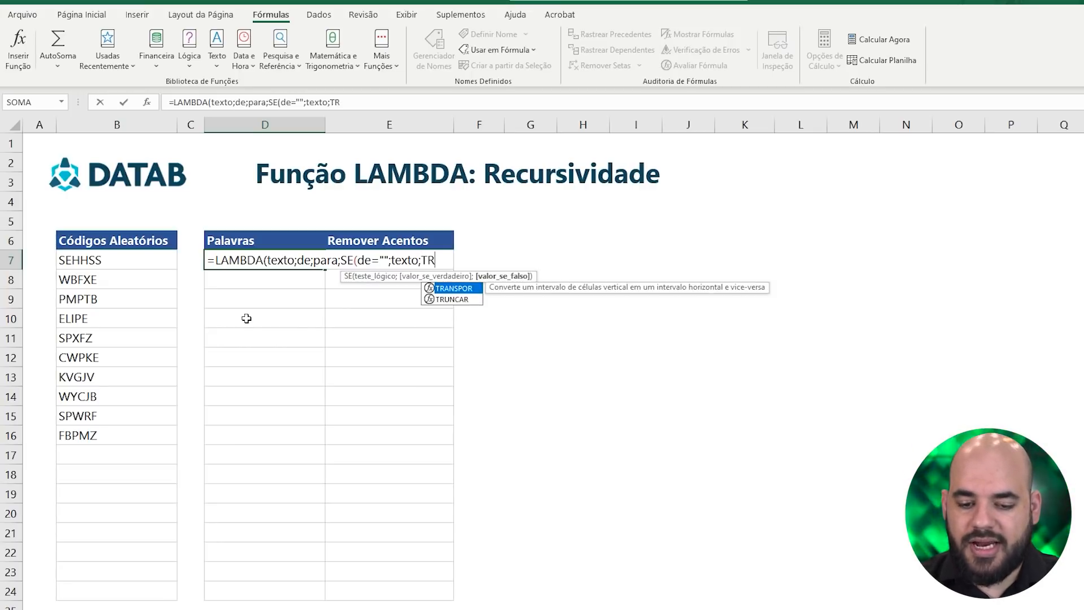
pyautogui.write('OCAR_CARACTERES(')
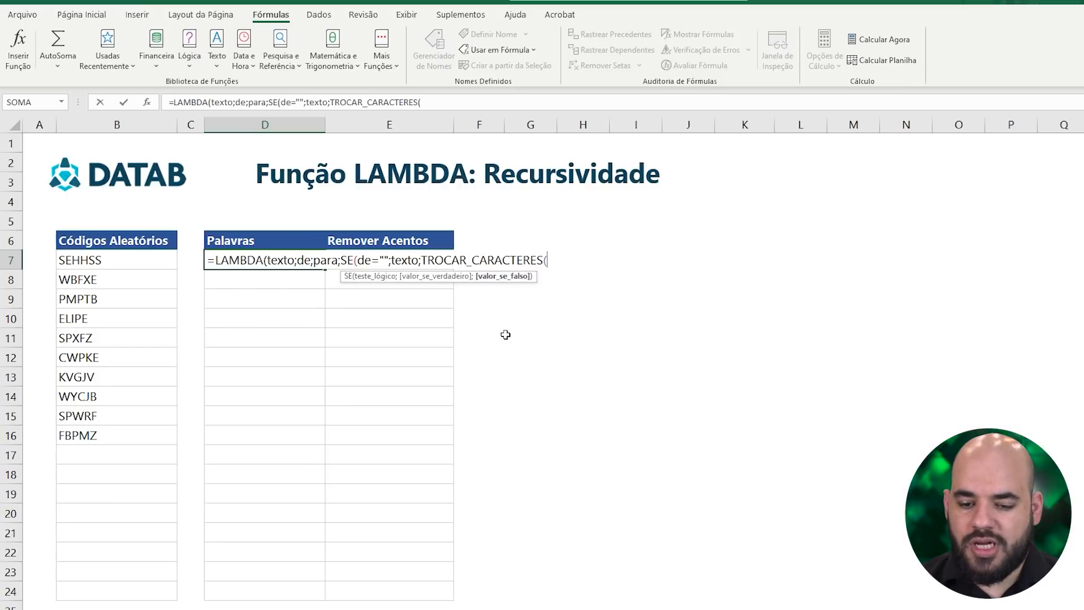
pyautogui.write('subs')
pyautogui.press('Tab')
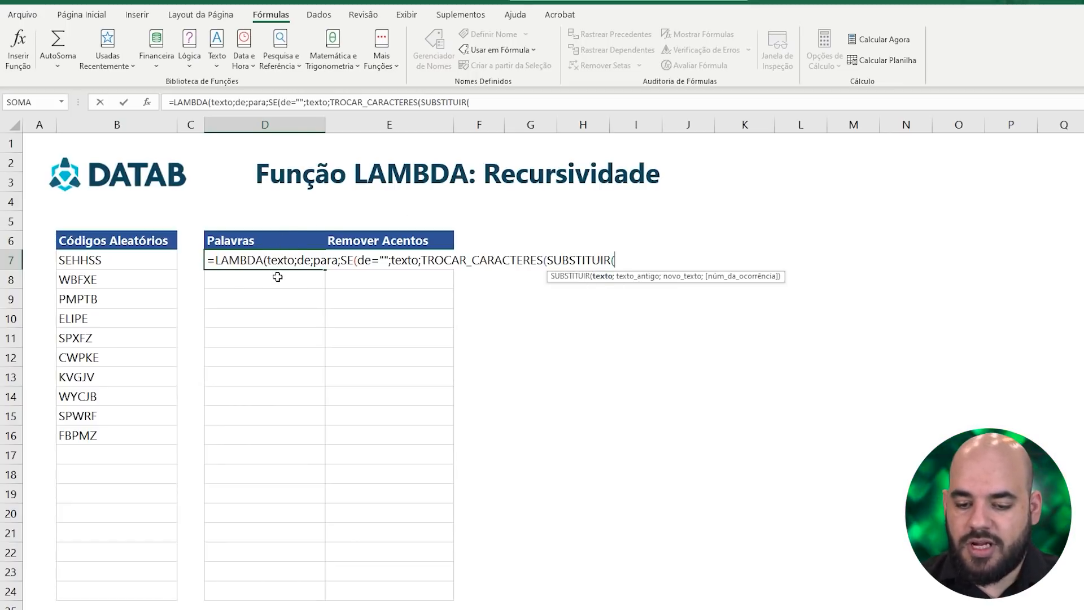
pyautogui.write('texto;')
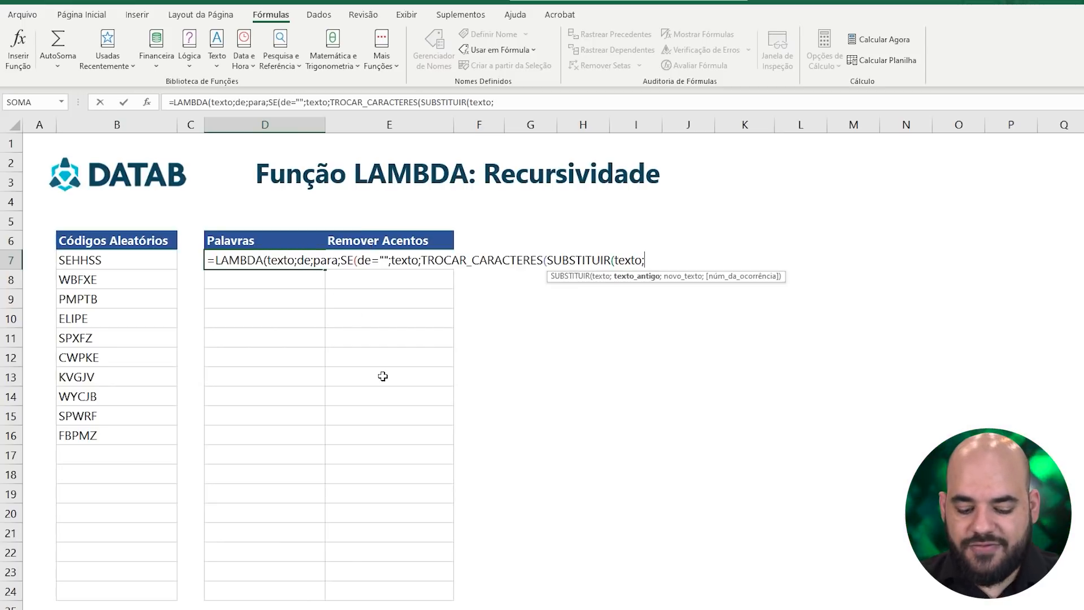
# - Complete SUBSTITUIR with ESQUERDA(de) as the old text and ESQUERDA(para) as the new text
pyautogui.write('ESQUERDA(')
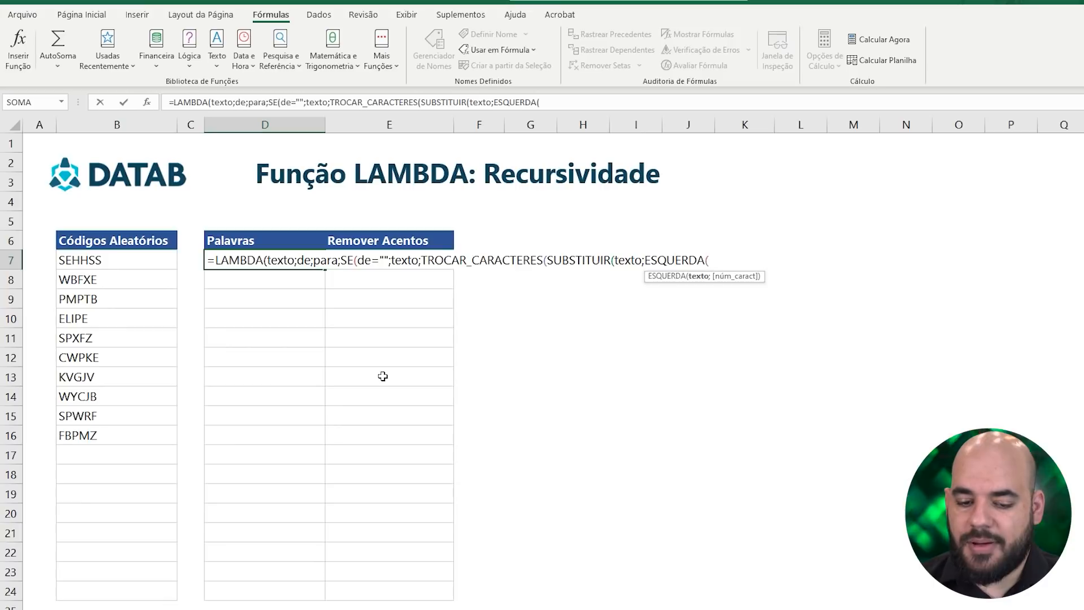
pyautogui.write('de)')
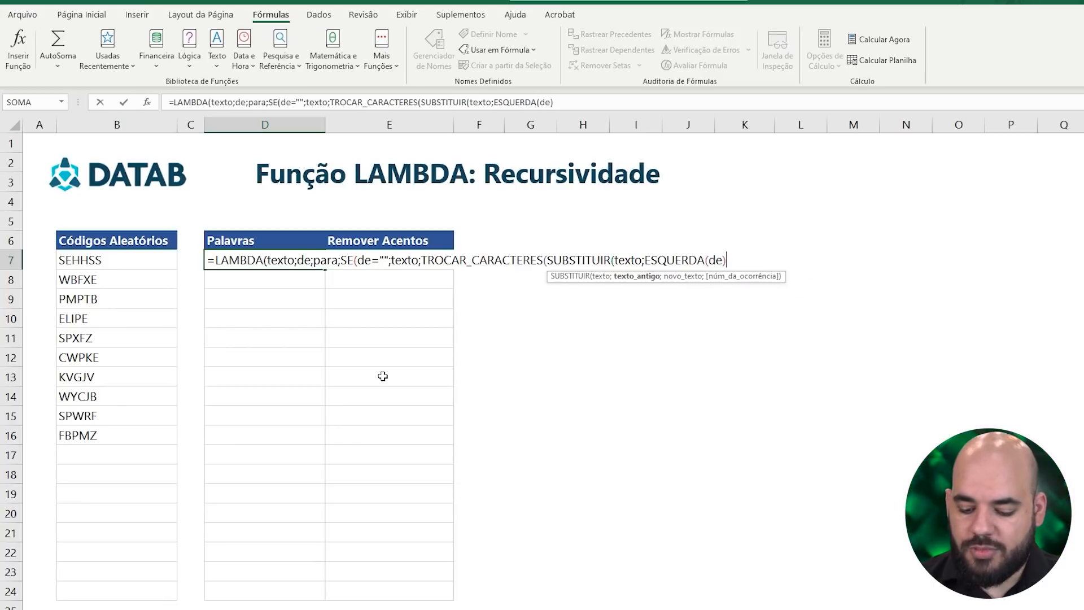
pyautogui.write(';')
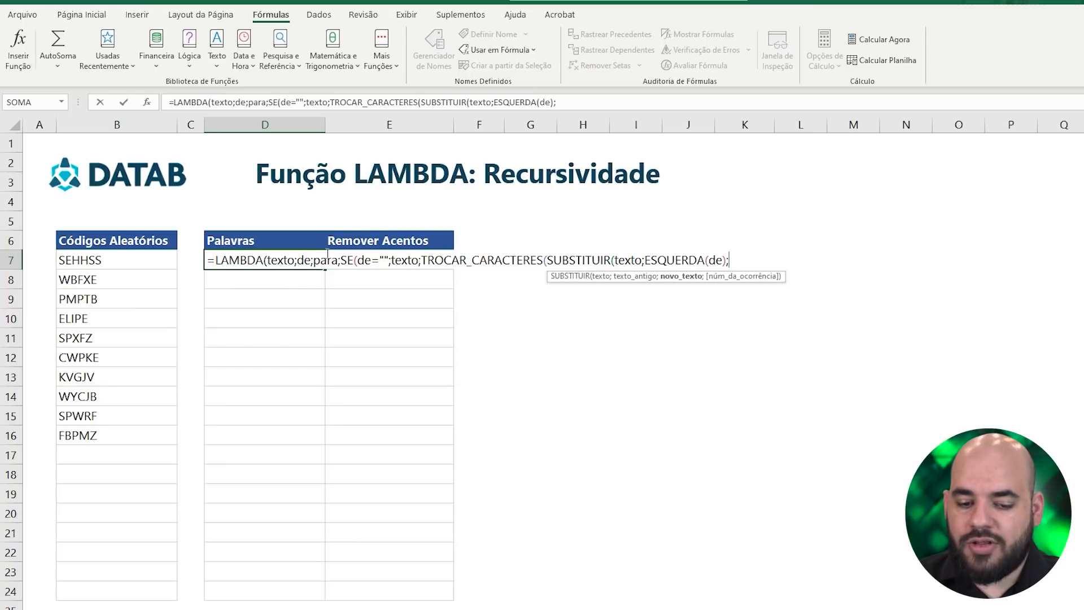
pyautogui.write('ESQUERDA(')
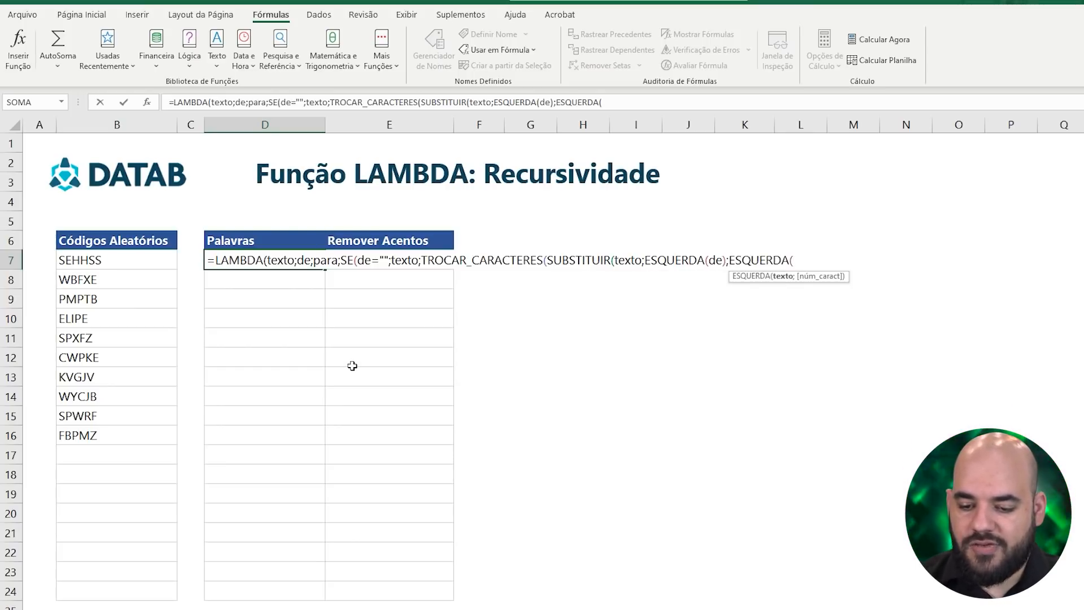
pyautogui.write('para)')
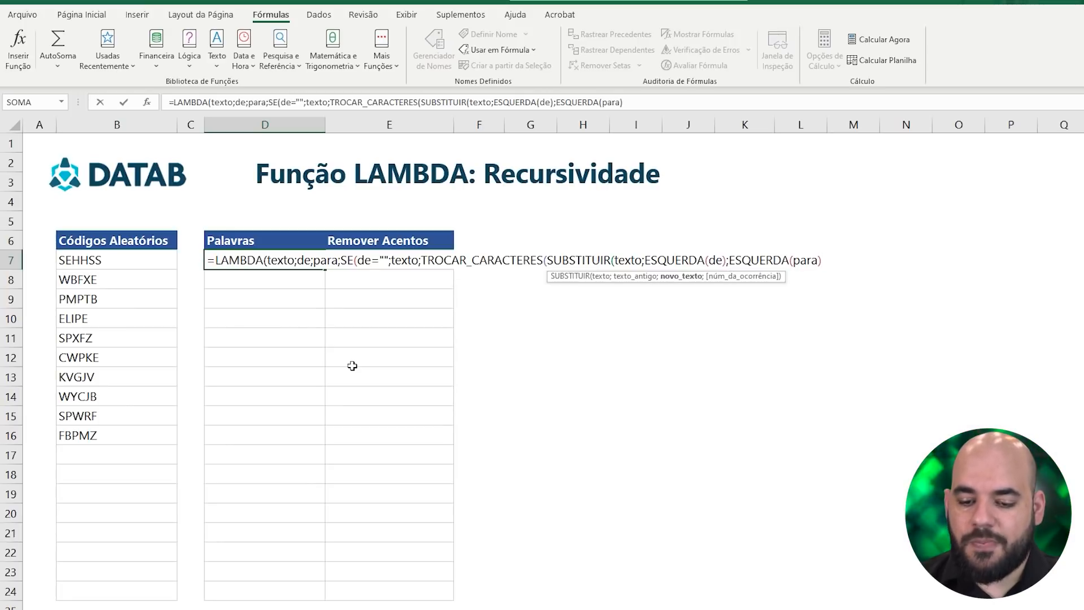
pyautogui.write(')')
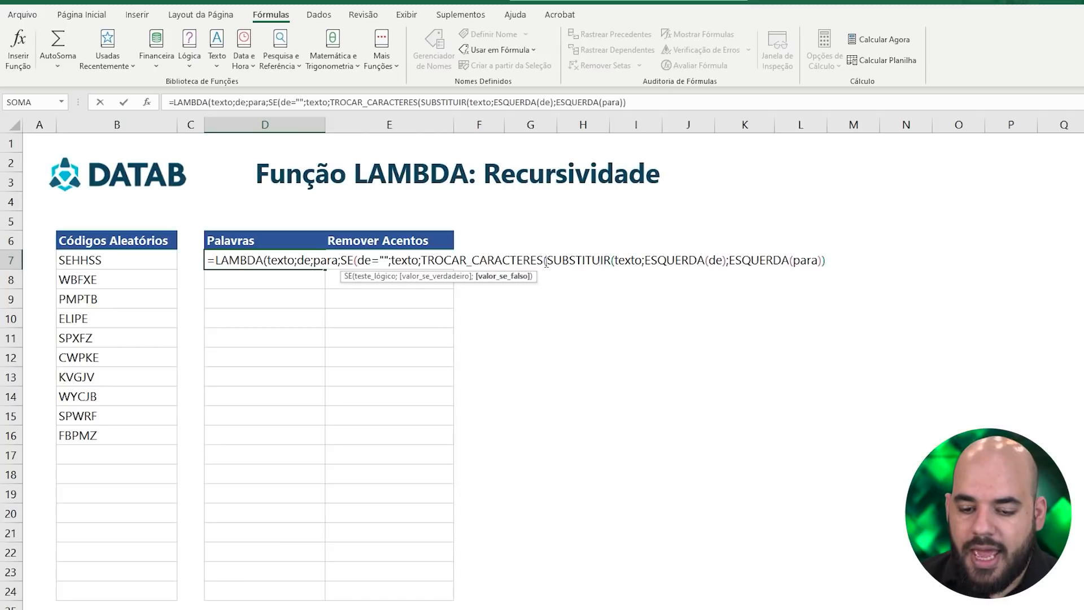
pyautogui.moveTo(546, 261); pyautogui.dragTo(830, 267)
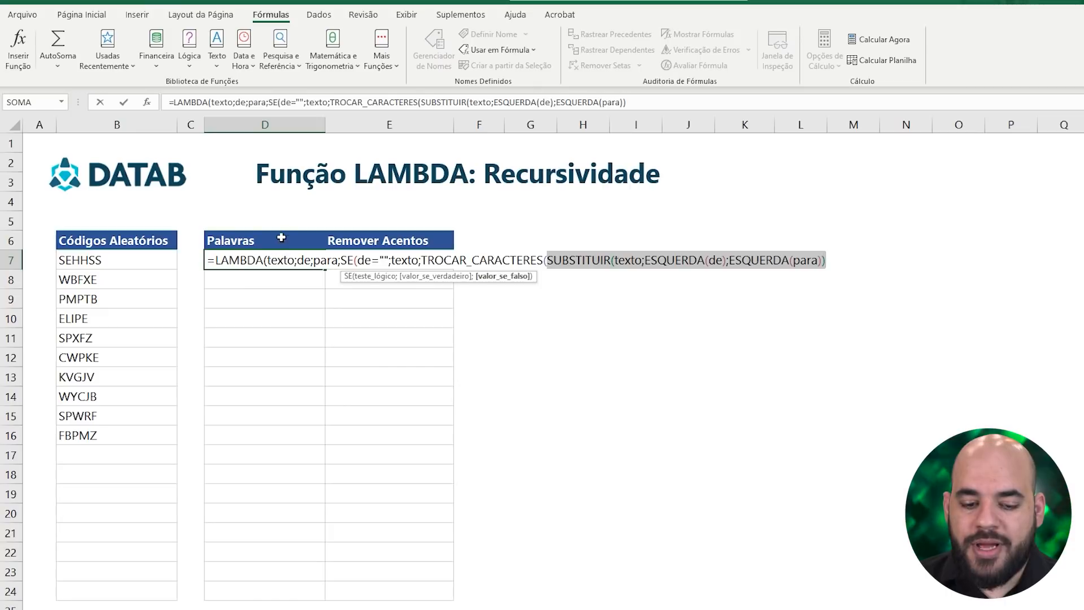
# - Add DIREITA(de;NÚM.CARACT(de)-1) as the second argument of the recursive TROCAR_CARACTERES call
pyautogui.click(832, 260)
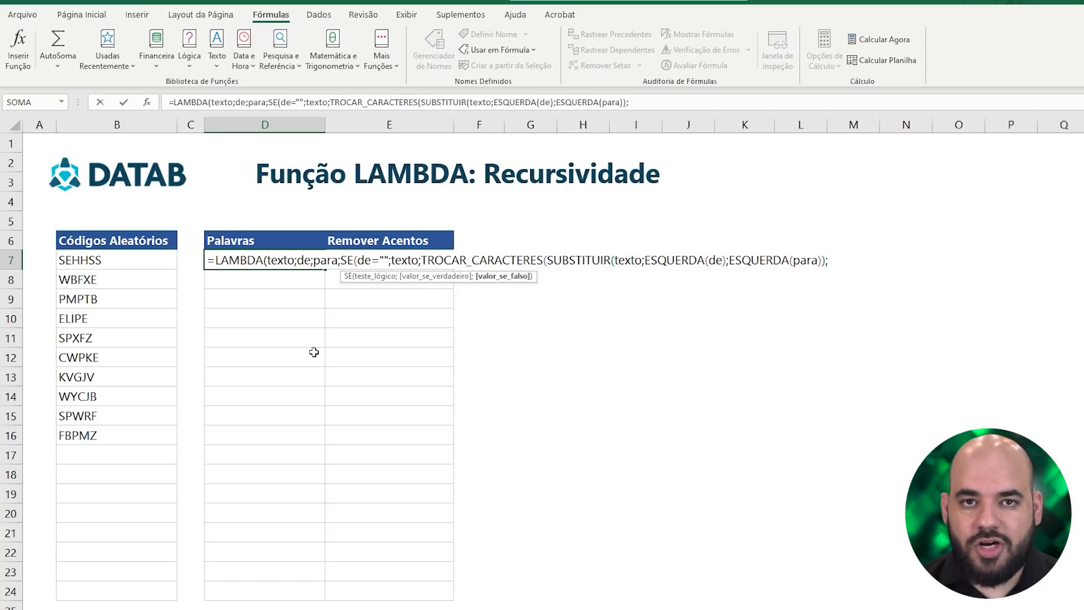
pyautogui.write('DIRE')
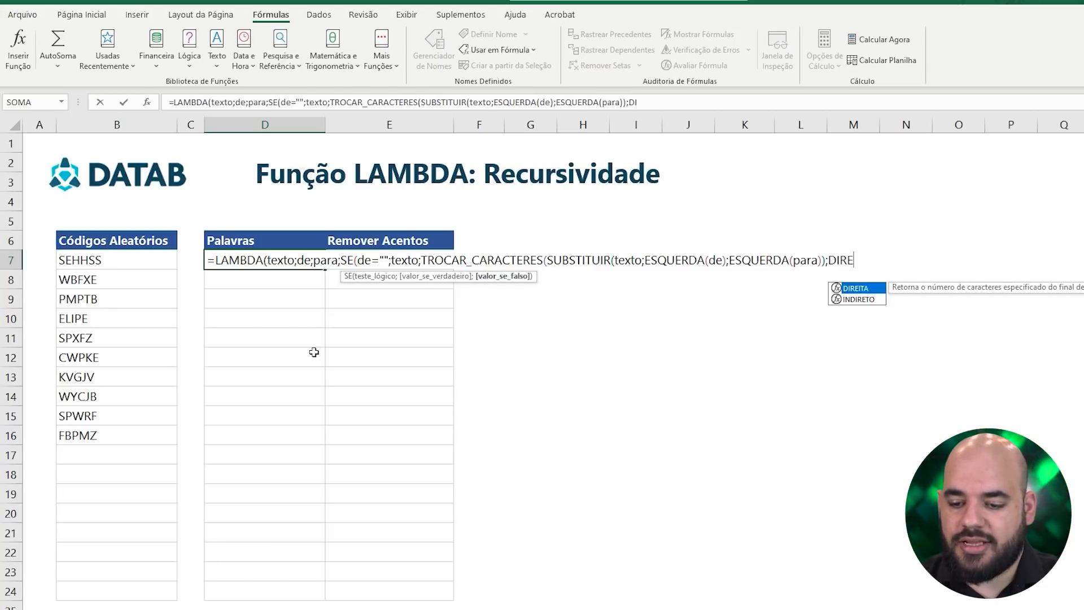
pyautogui.press('Tab')
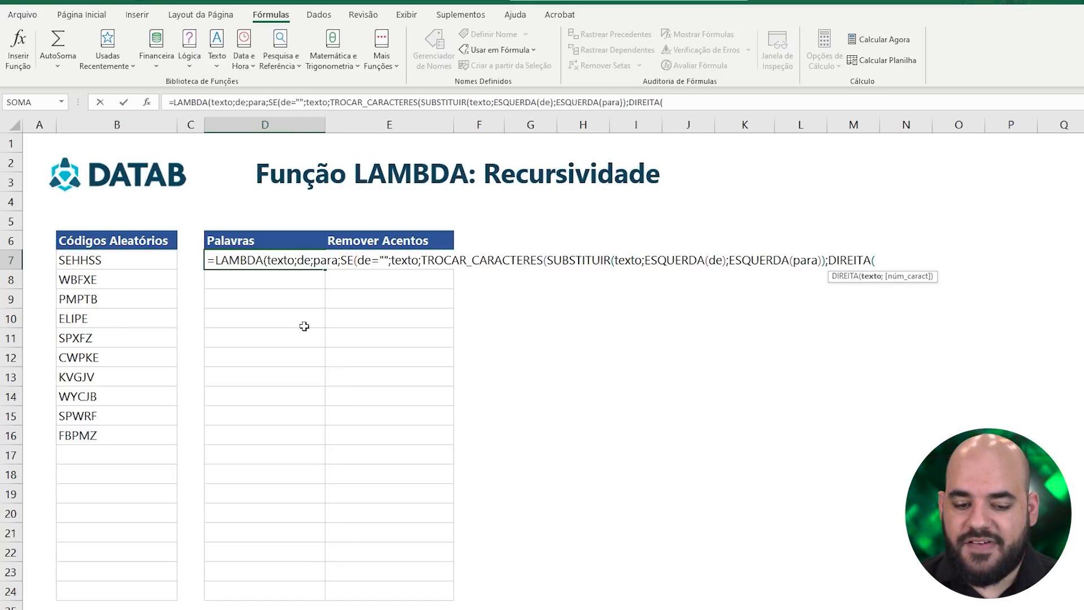
pyautogui.write('de')
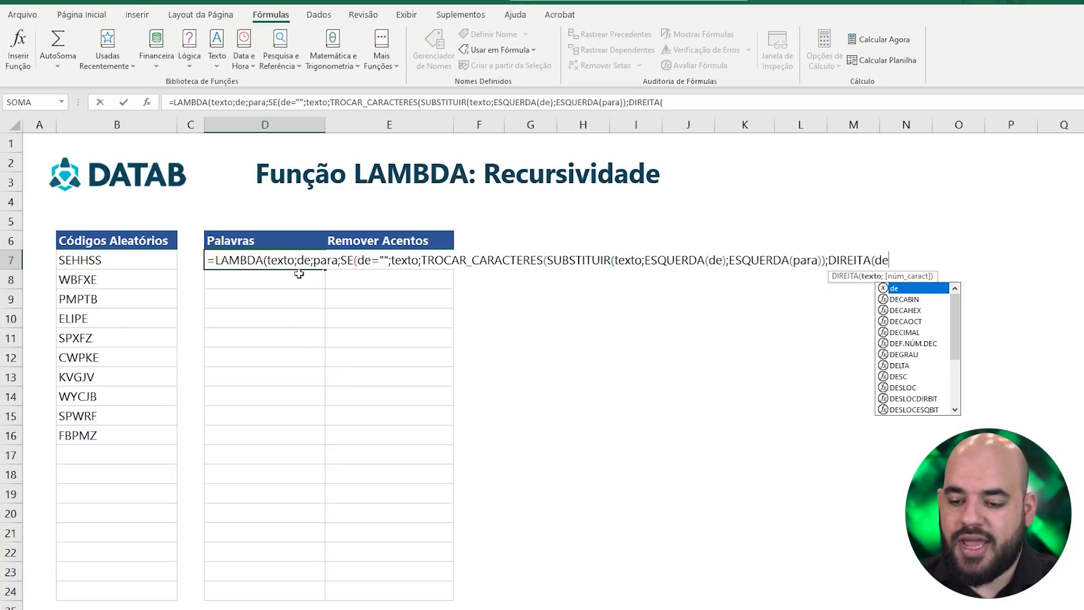
pyautogui.write(';')
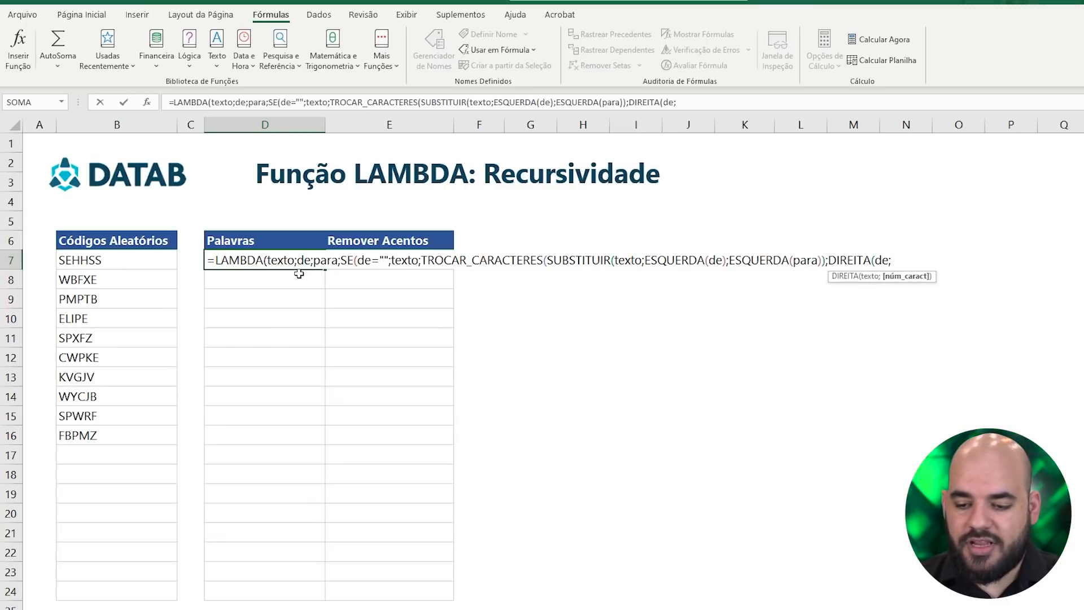
pyautogui.write('núm')
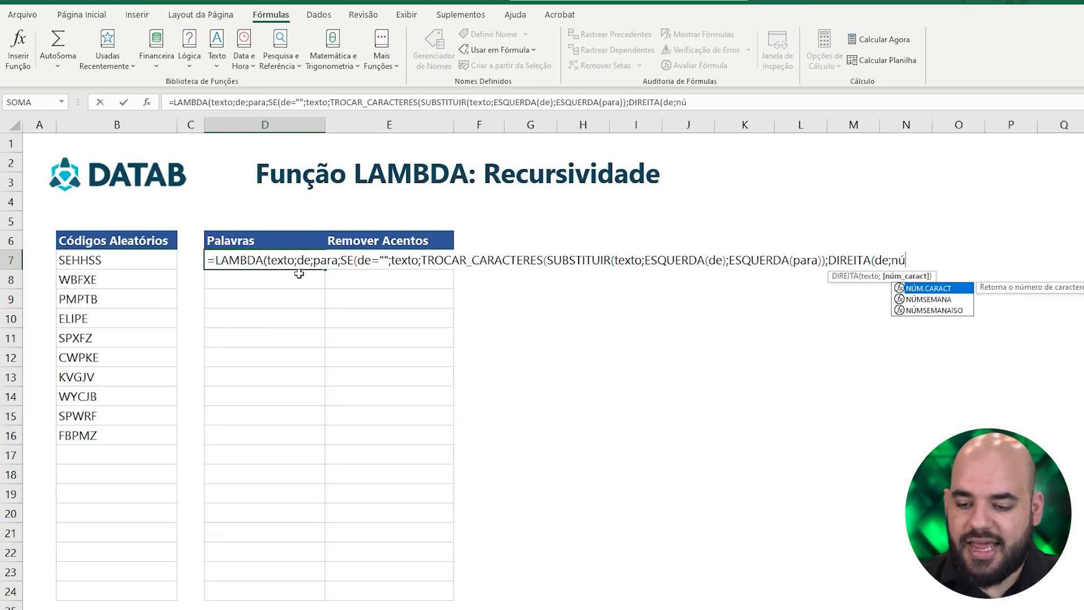
pyautogui.press('Tab')
pyautogui.write('de')
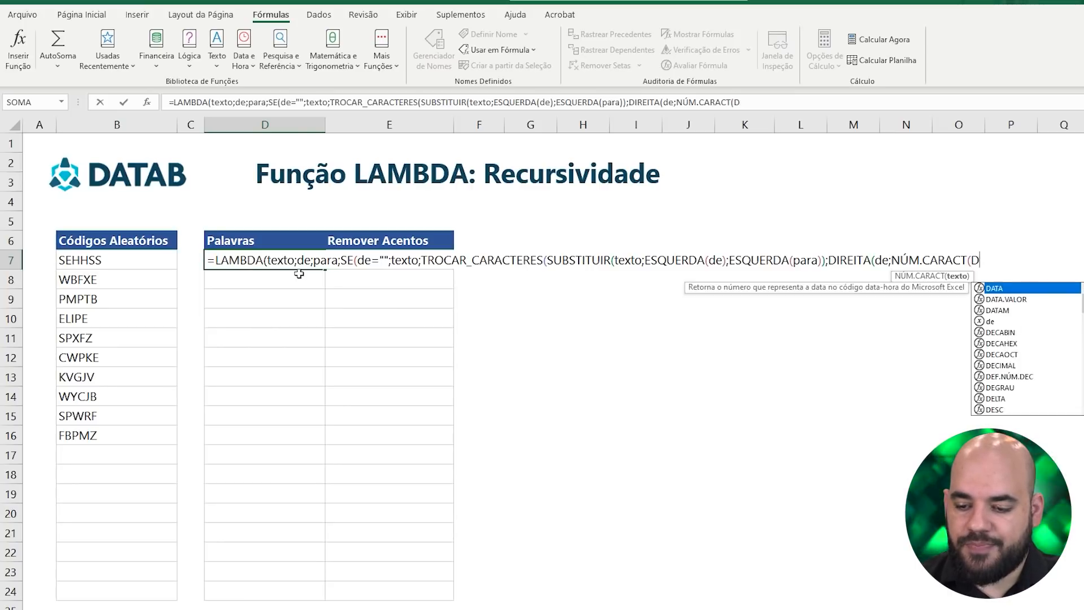
pyautogui.write(')-1')
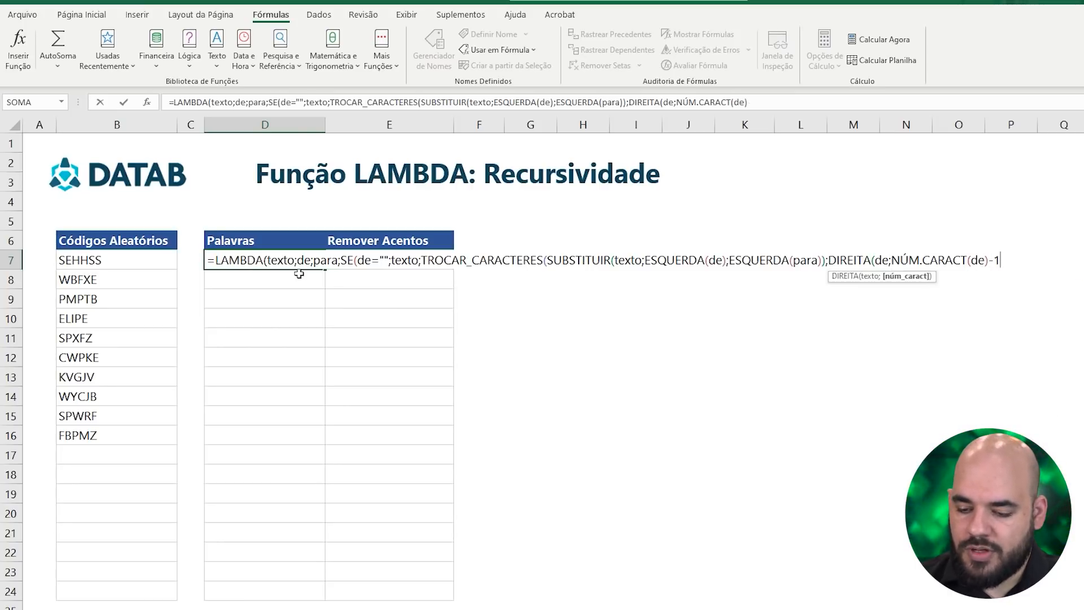
pyautogui.write(');')
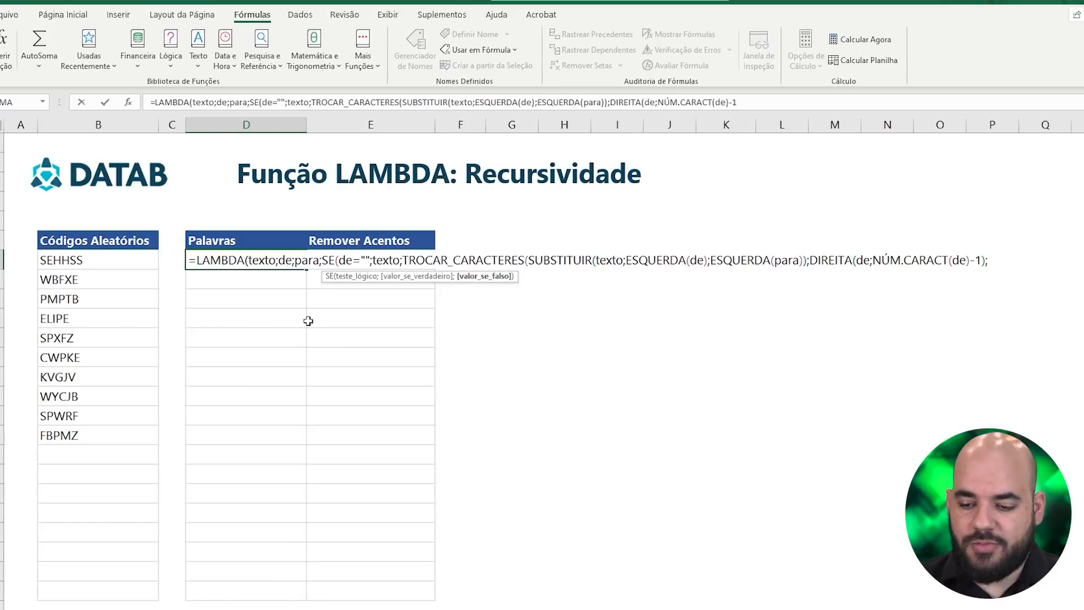
# - Add DIREITA(para;NÚM.CARACT(para)-1) as the third argument of the recursive TROCAR_CARACTERES call and close the whole LAMBDA formula
pyautogui.write('DIRE')
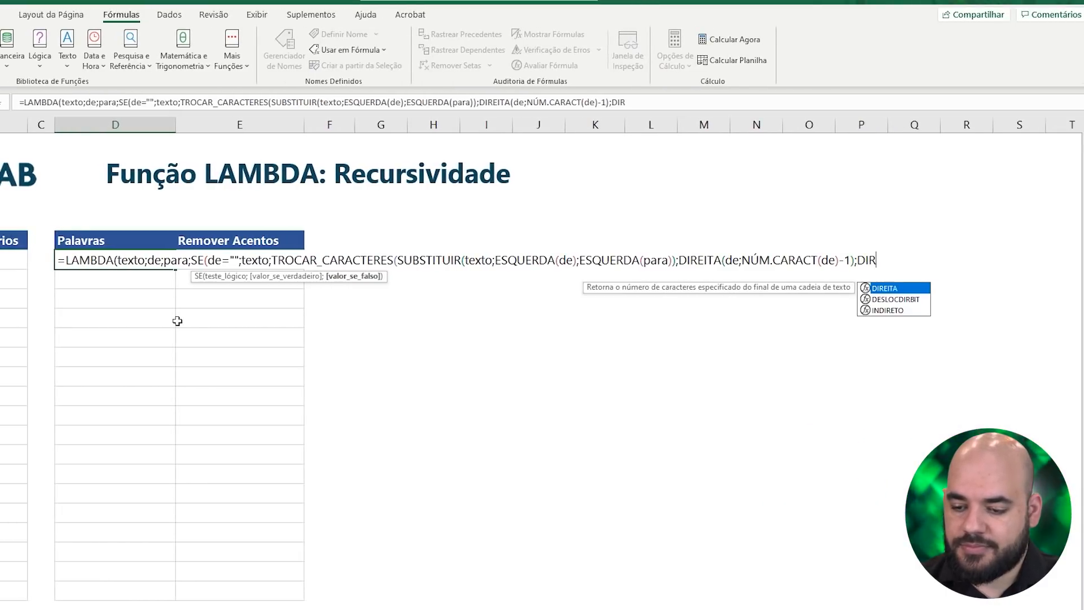
pyautogui.press('Tab')
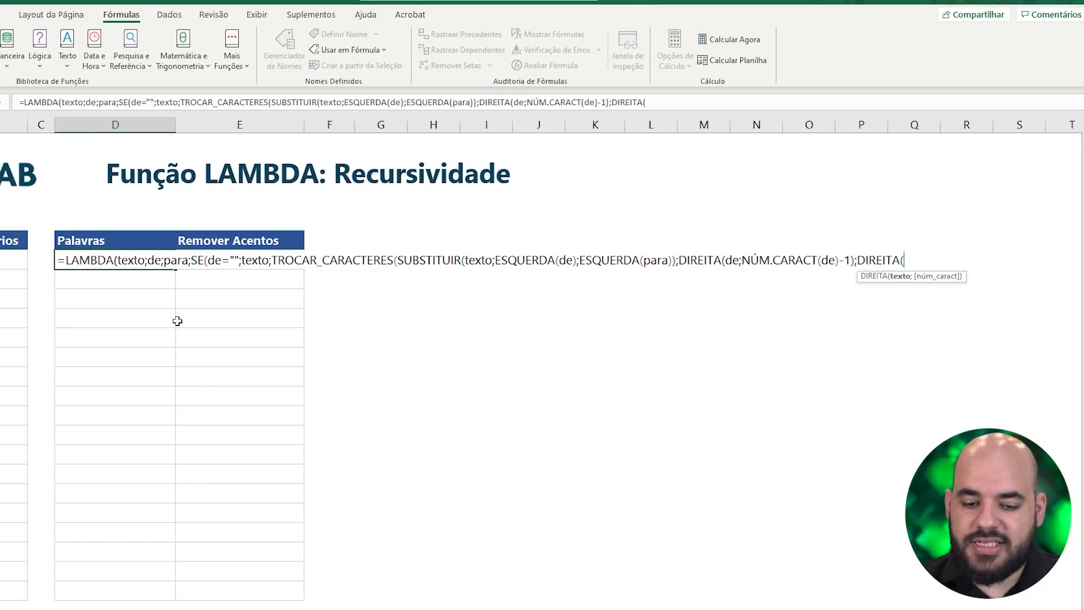
pyautogui.write('para')
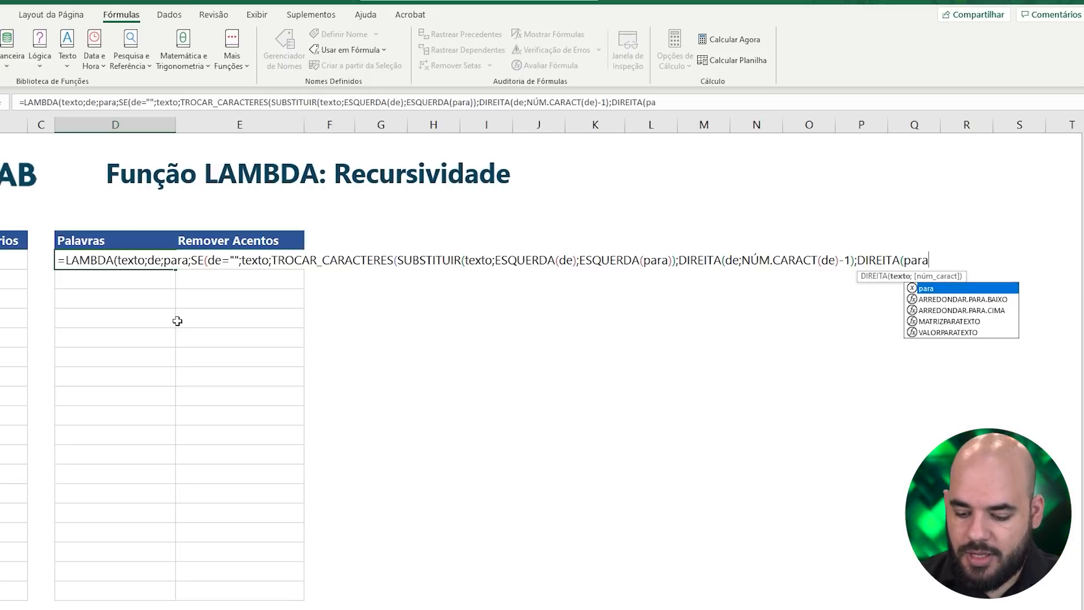
pyautogui.write(';NÚ')
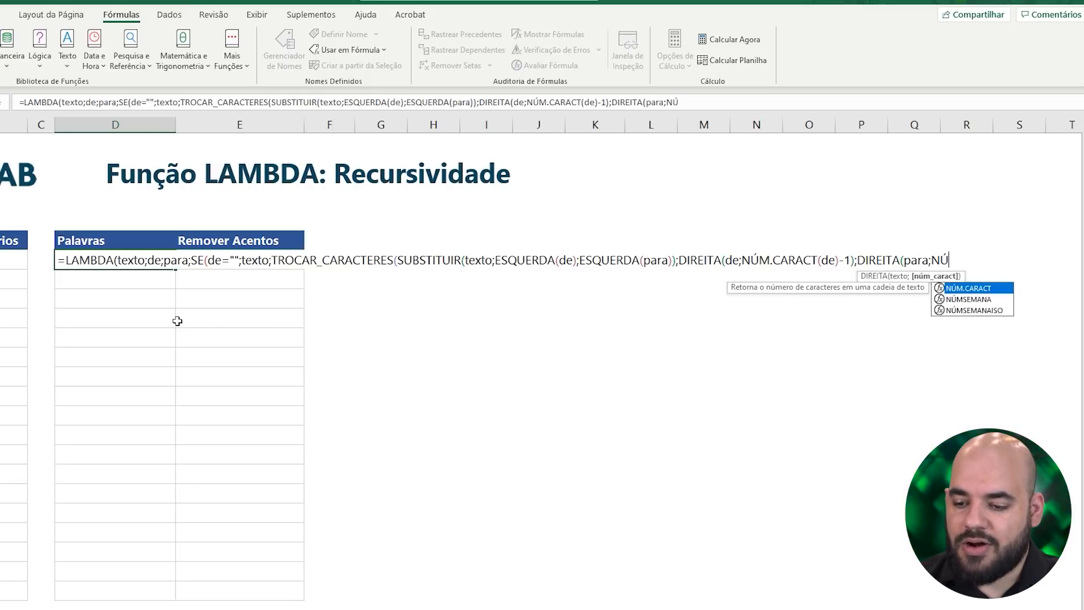
pyautogui.press('Tab')
pyautogui.write('para)-1')
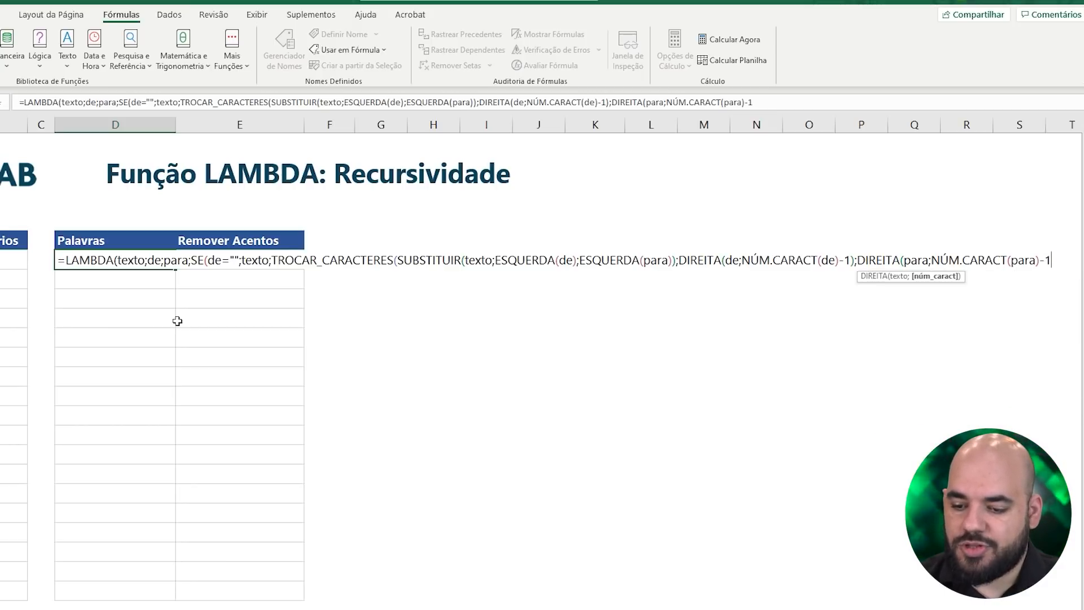
pyautogui.write(')')
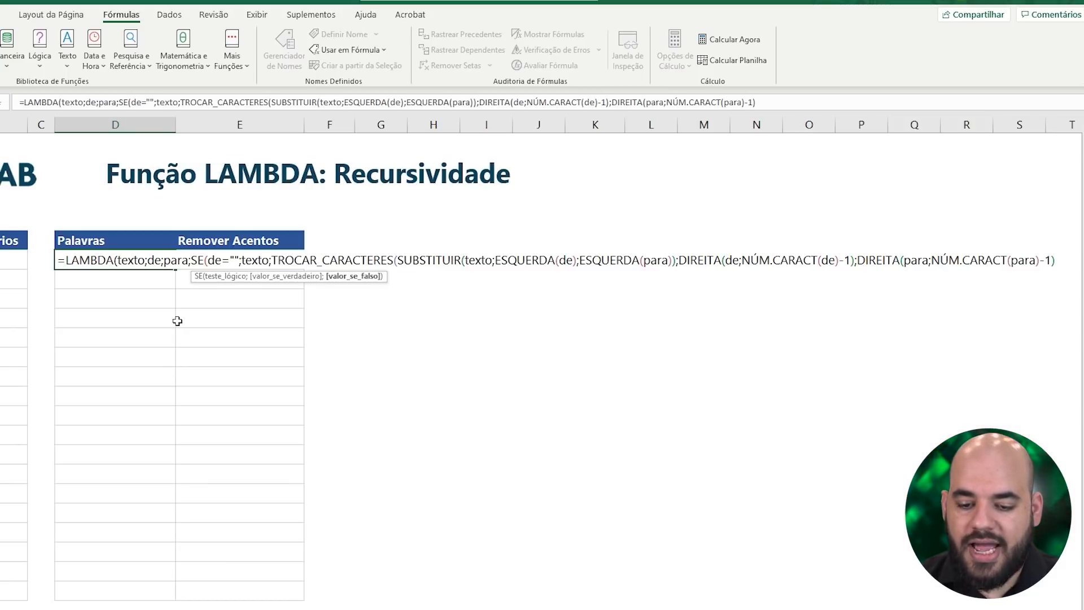
pyautogui.write(')')
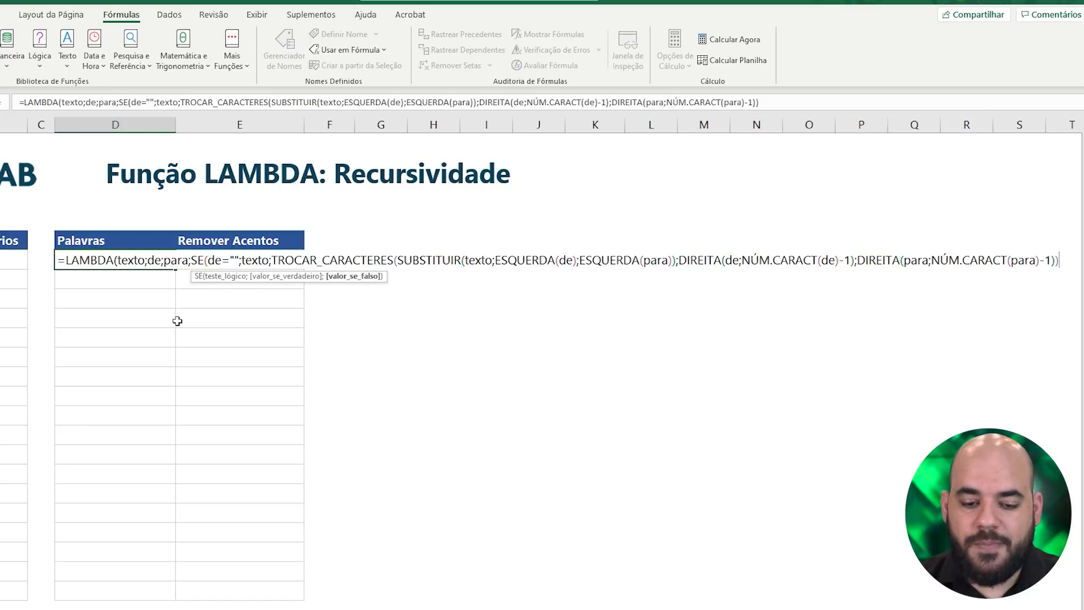
pyautogui.write(')')
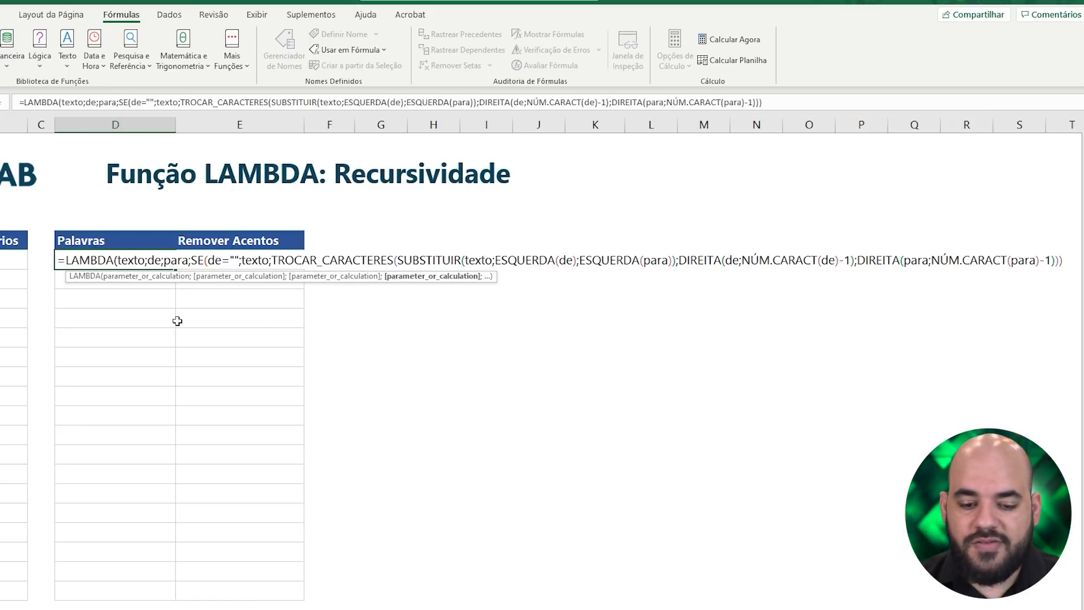
pyautogui.write(')')
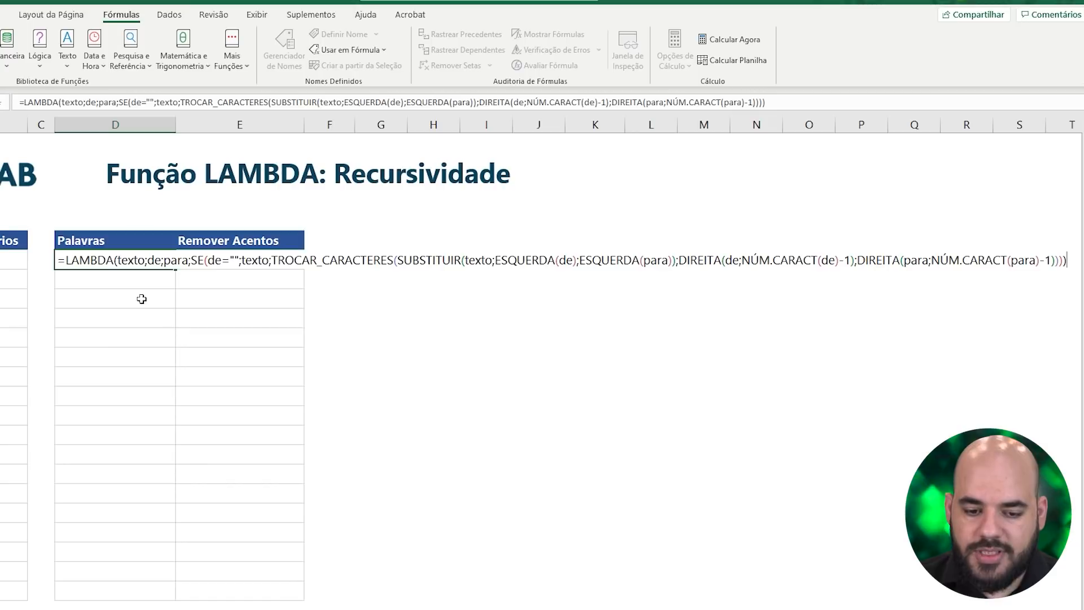
# - Cut the LAMBDA expression without its equals sign from D7 and leave the cell empty
pyautogui.moveTo(66, 260); pyautogui.dragTo(1074, 273)
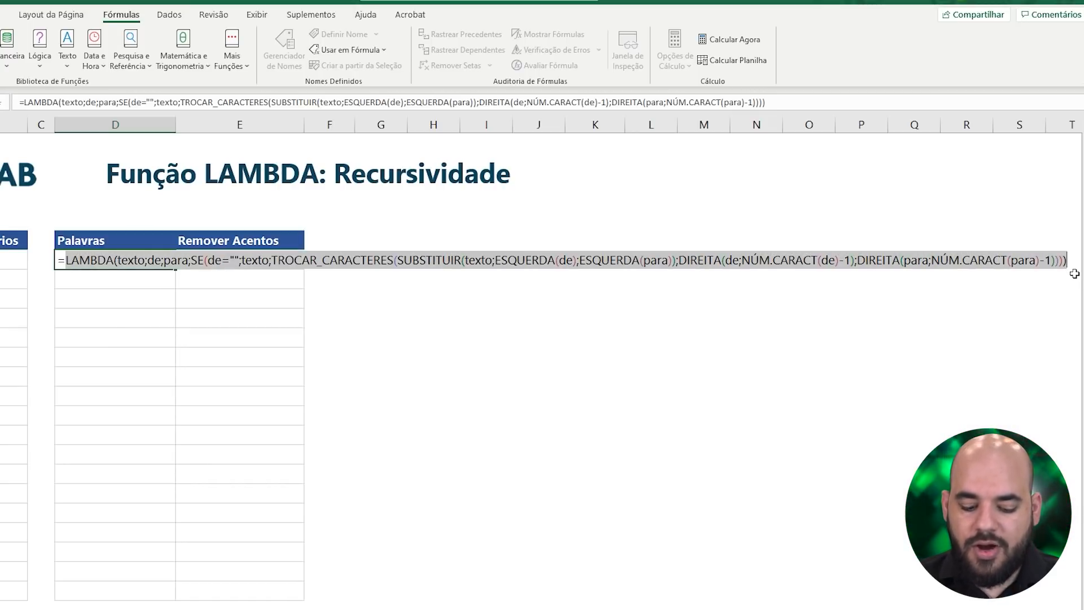
pyautogui.hotkey('ctrl', 'x')
pyautogui.press('Escape')
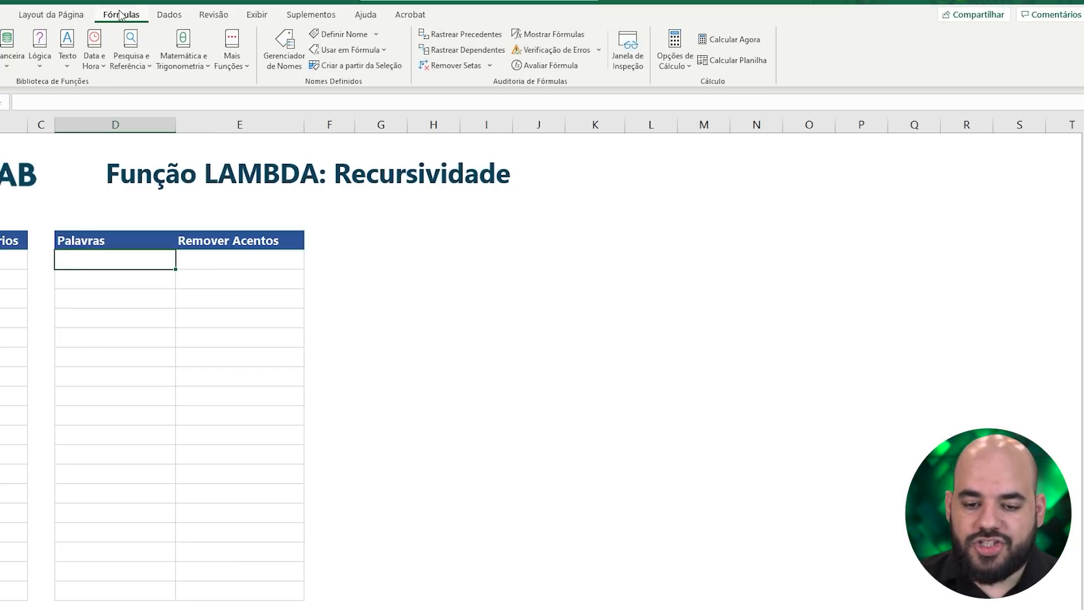
# - Define a new workbook name TROCAR_CARACTERES that refers to = followed by the cut LAMBDA expression
pyautogui.click(284, 52)
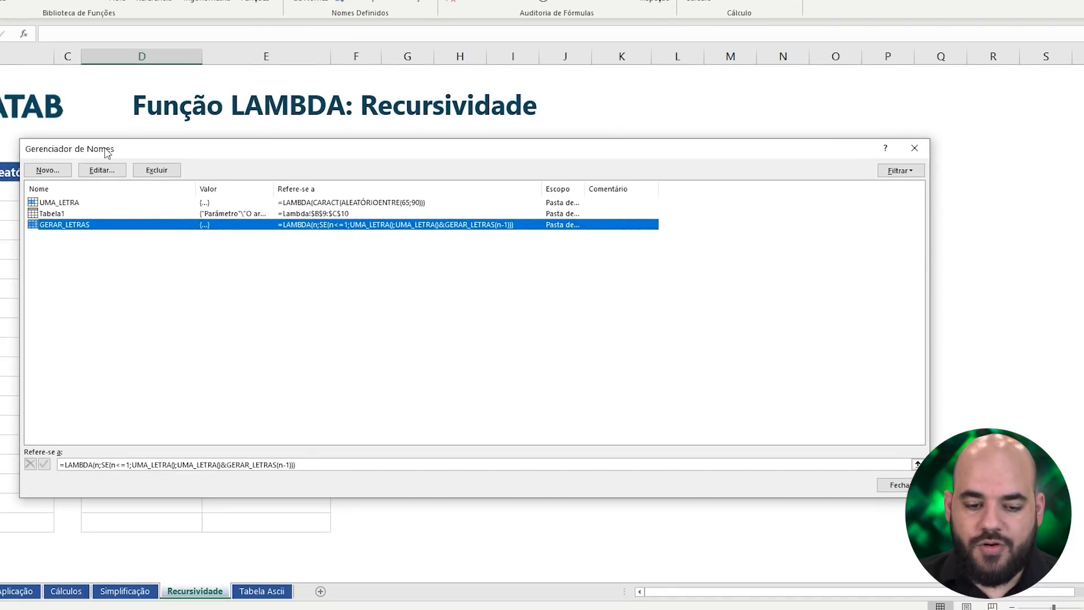
pyautogui.click(55, 172)
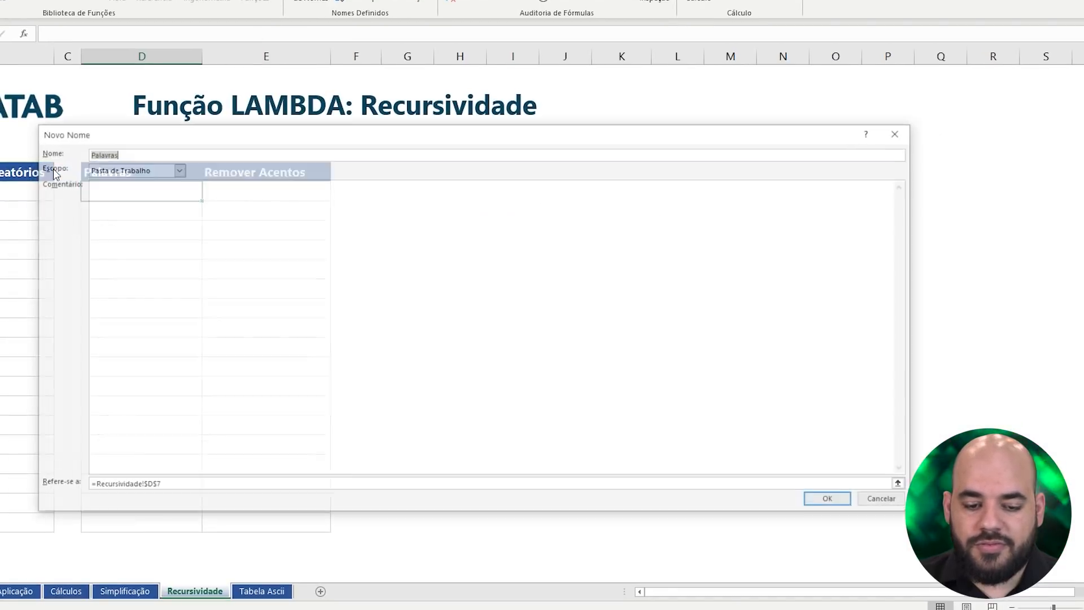
pyautogui.write('TROCAR_CARACT')
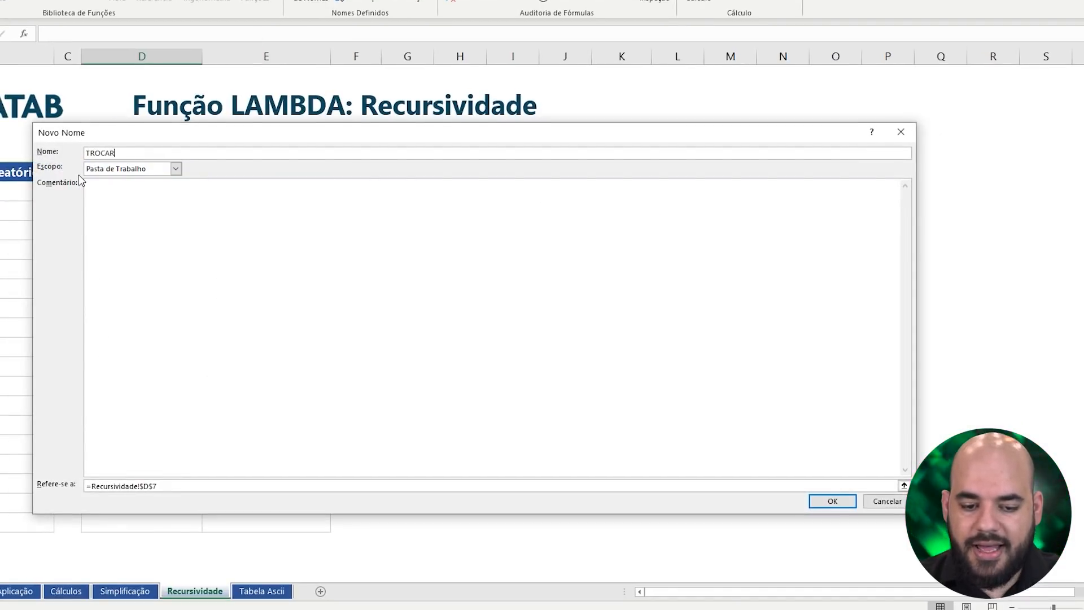
pyautogui.write('ERES')
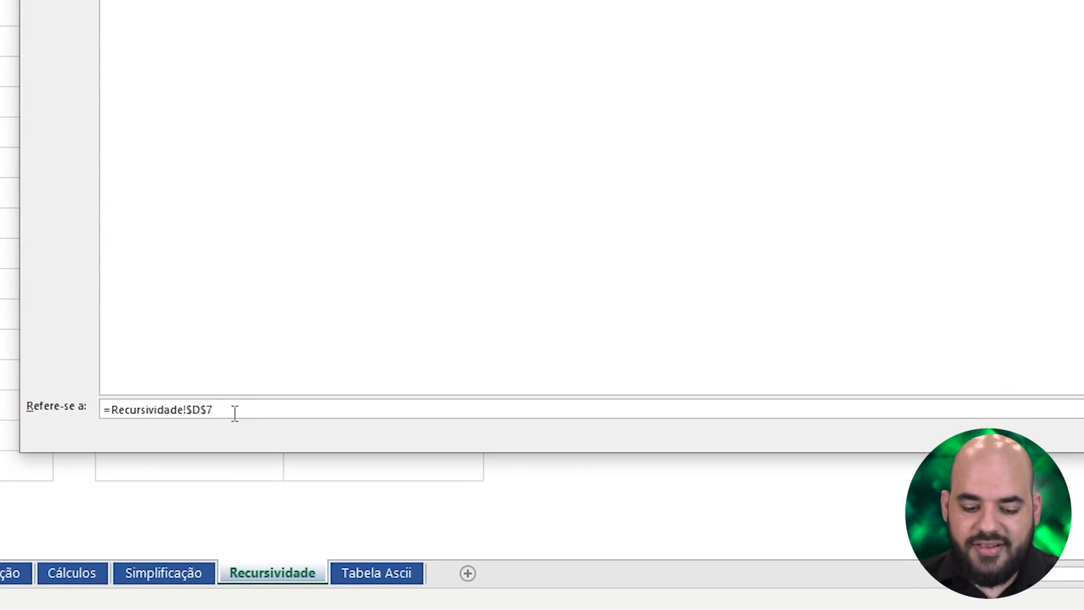
pyautogui.hotkey('ctrl', 'a')
pyautogui.write('=')
pyautogui.hotkey('ctrl', 'v')
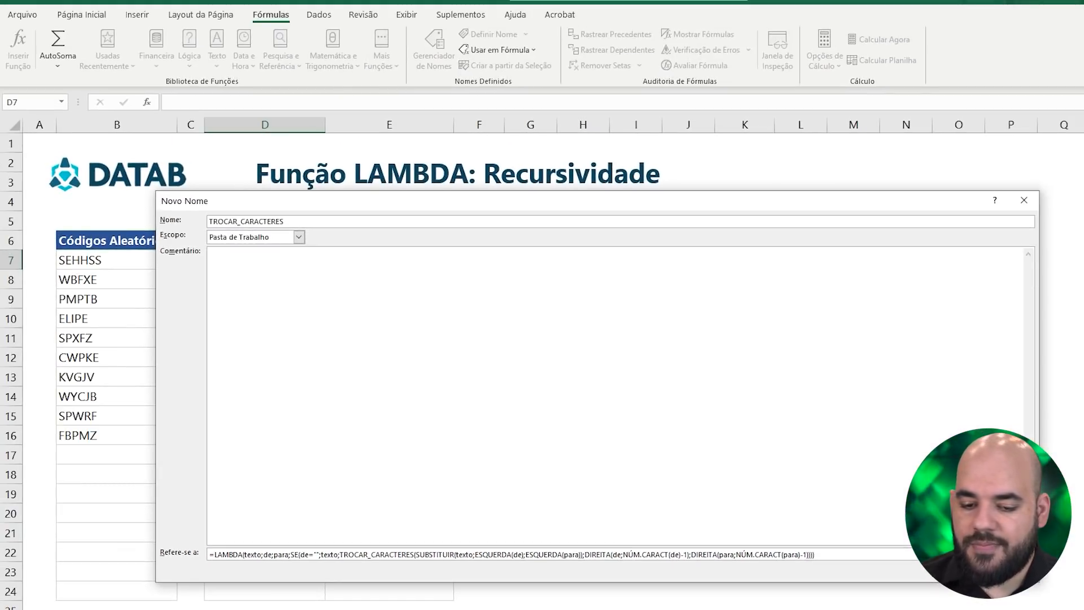
pyautogui.press('Return')
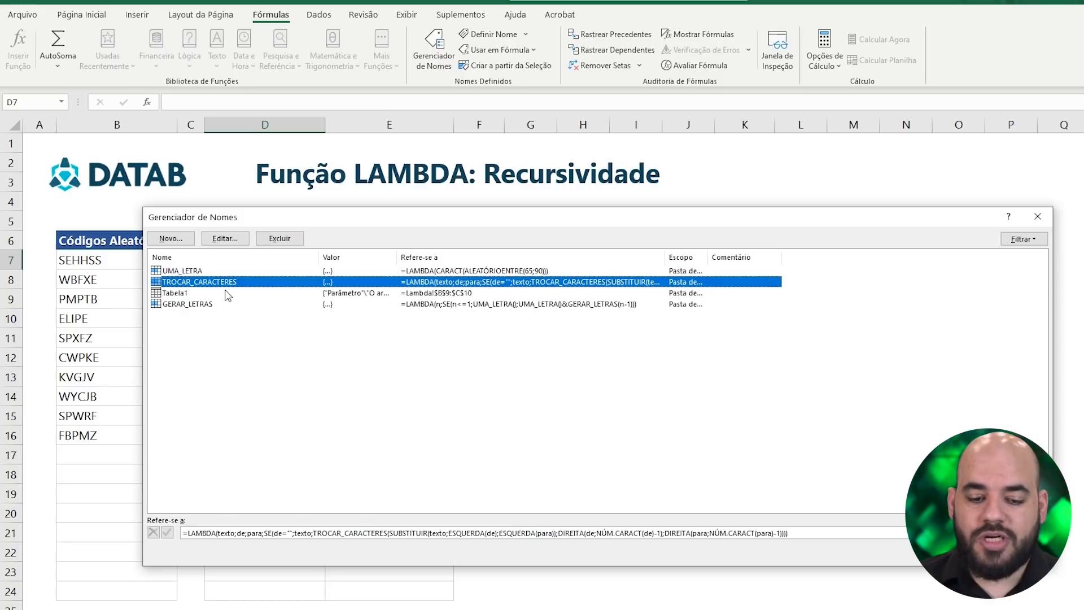
pyautogui.click(1023, 553)
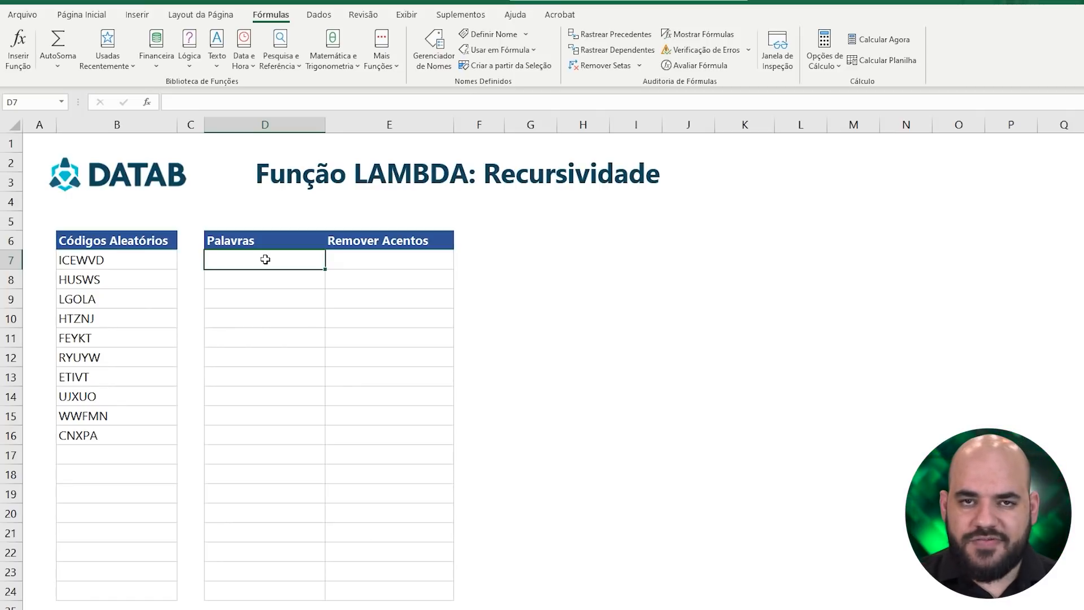
# - Enter "a água é límpida" in D7 and begin a TROCAR_CARACTERES formula in E7 with D7 as its text argument
pyautogui.write('a água é límpida')
pyautogui.press('Return')
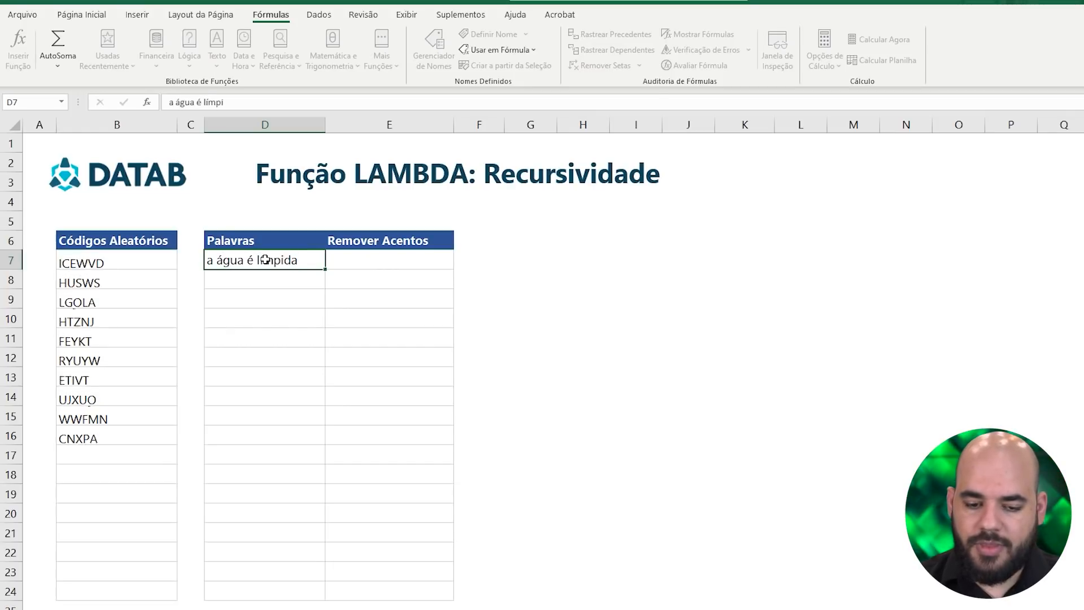
pyautogui.click(394, 258)
pyautogui.write('=TROCAR_CARACTERES')
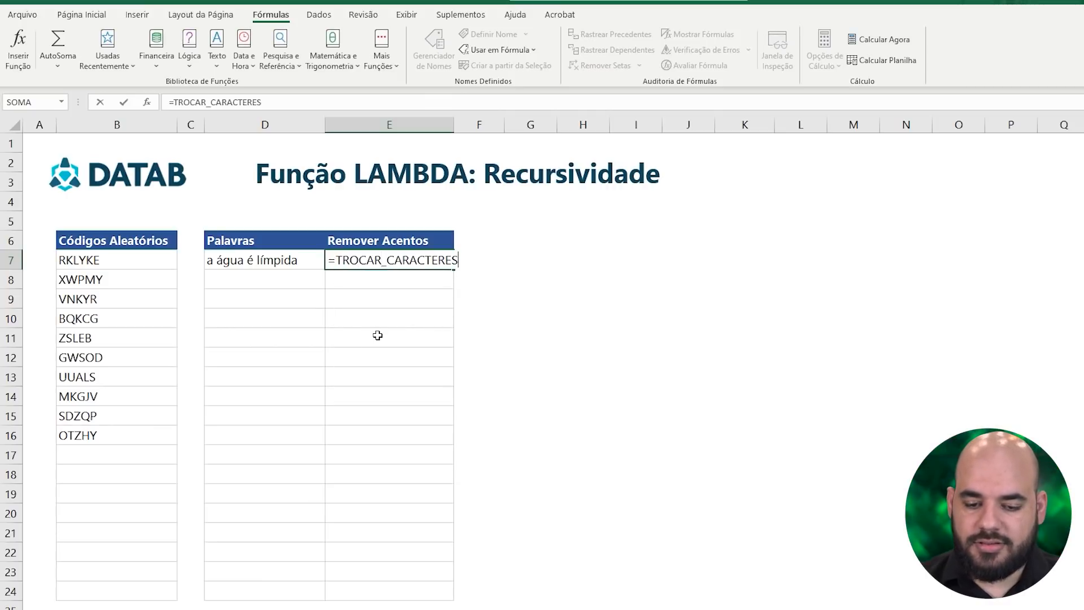
pyautogui.write('(')
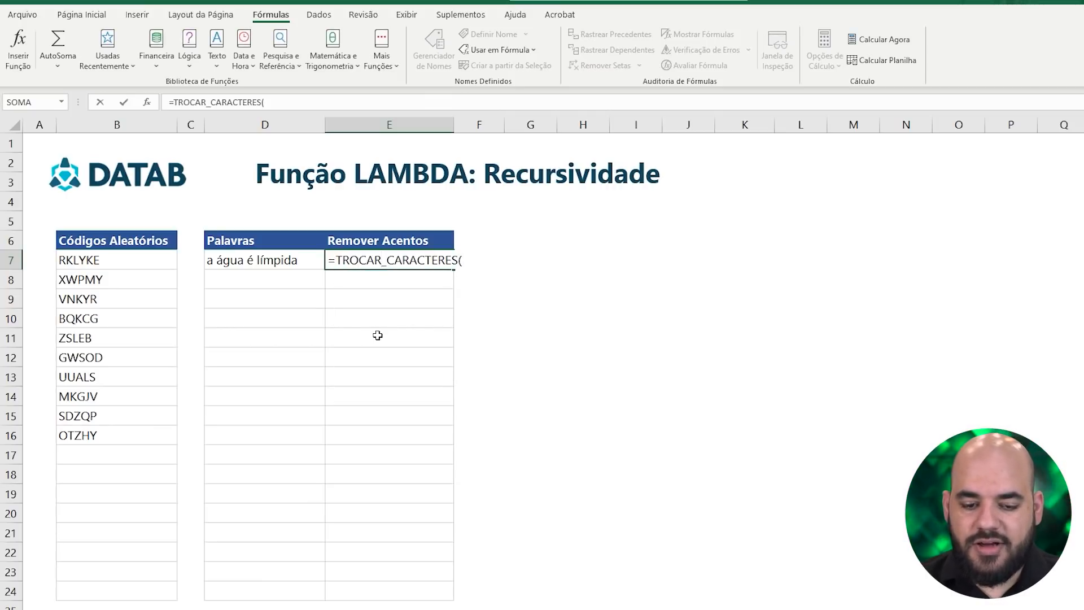
pyautogui.click(271, 260)
pyautogui.write(';')
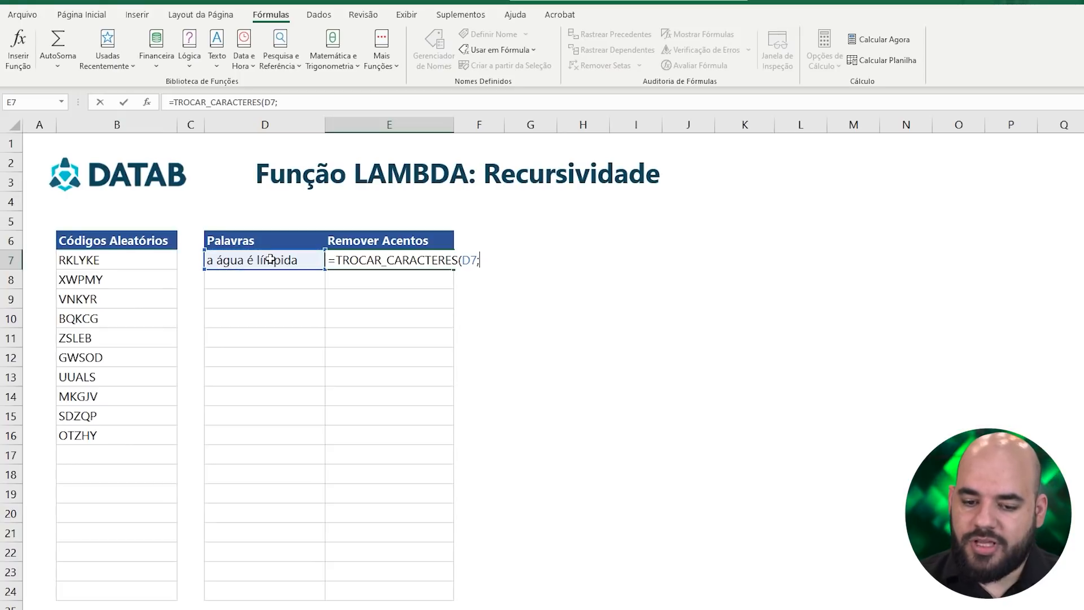
# - Complete the E7 formula with "áéí" as the characters to replace and "aei" as their replacements
pyautogui.write('"')
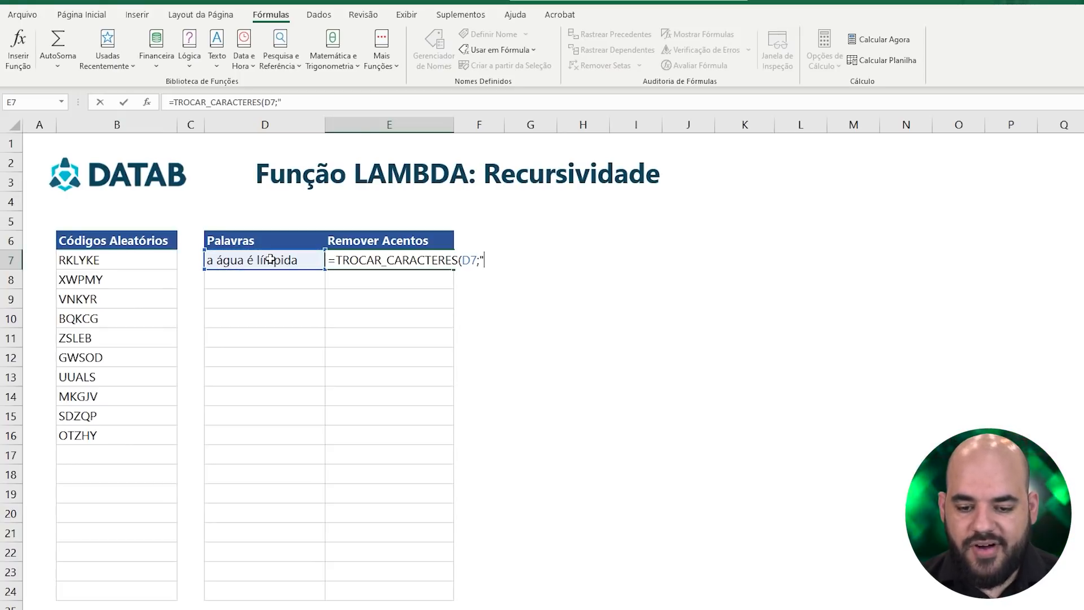
pyautogui.write('á')
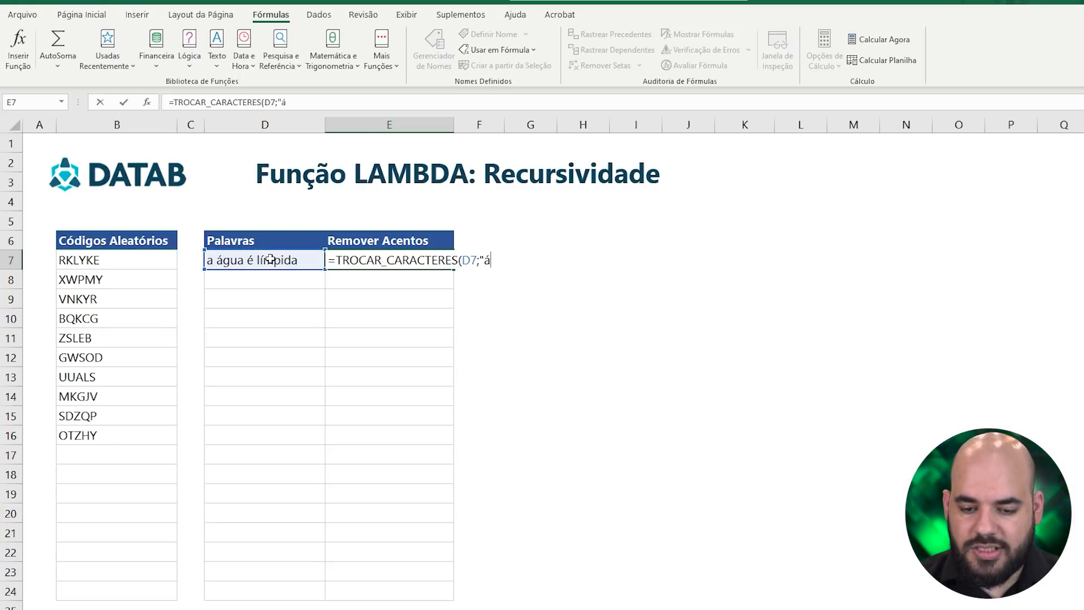
pyautogui.write('éí')
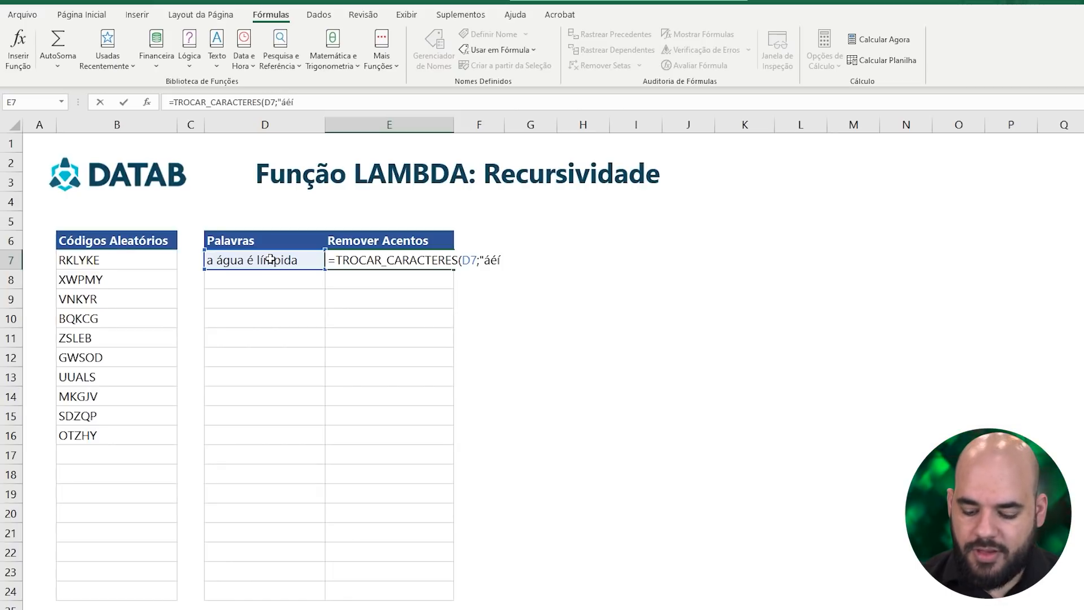
pyautogui.write('";"')
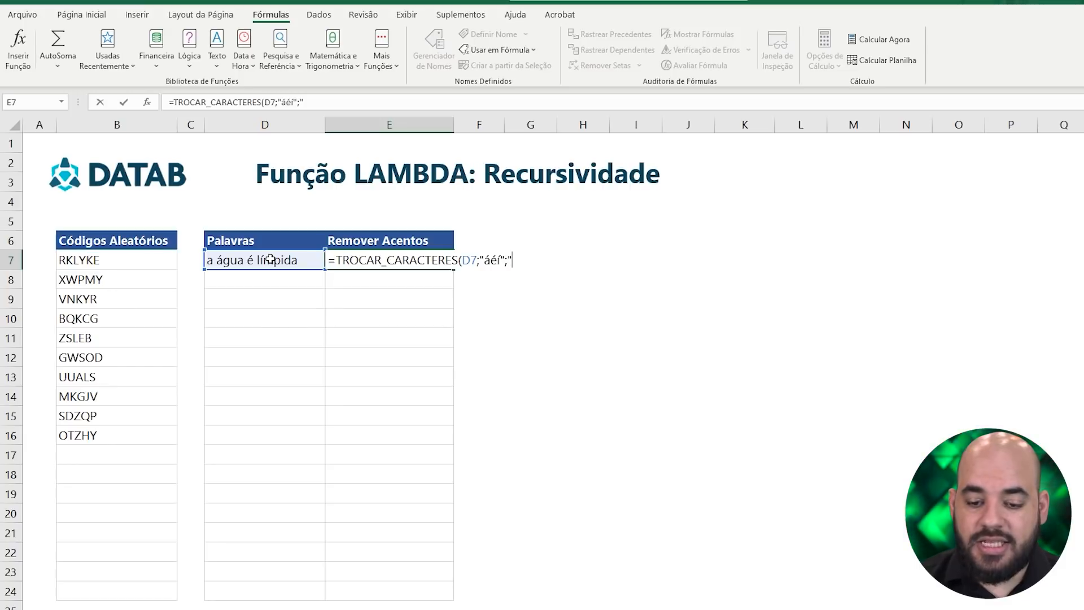
pyautogui.write('aei')
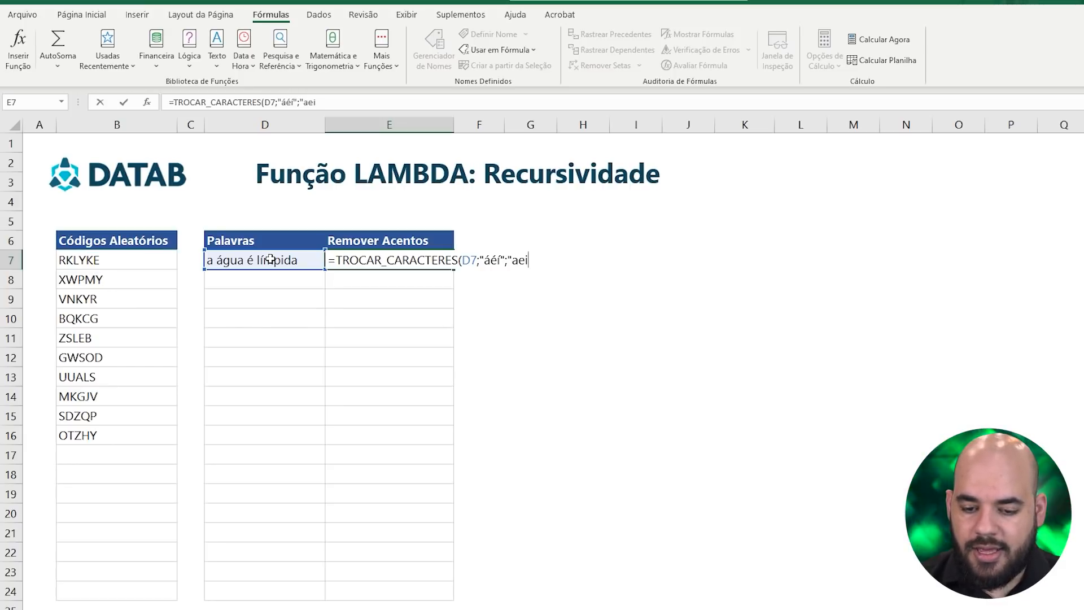
pyautogui.write('")')
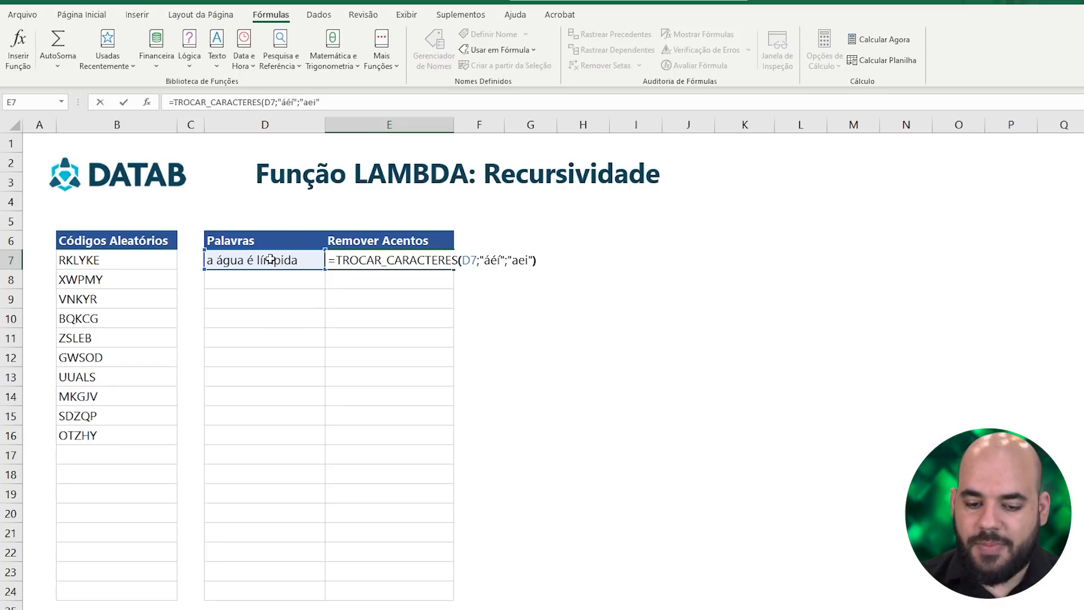
pyautogui.press('Return')
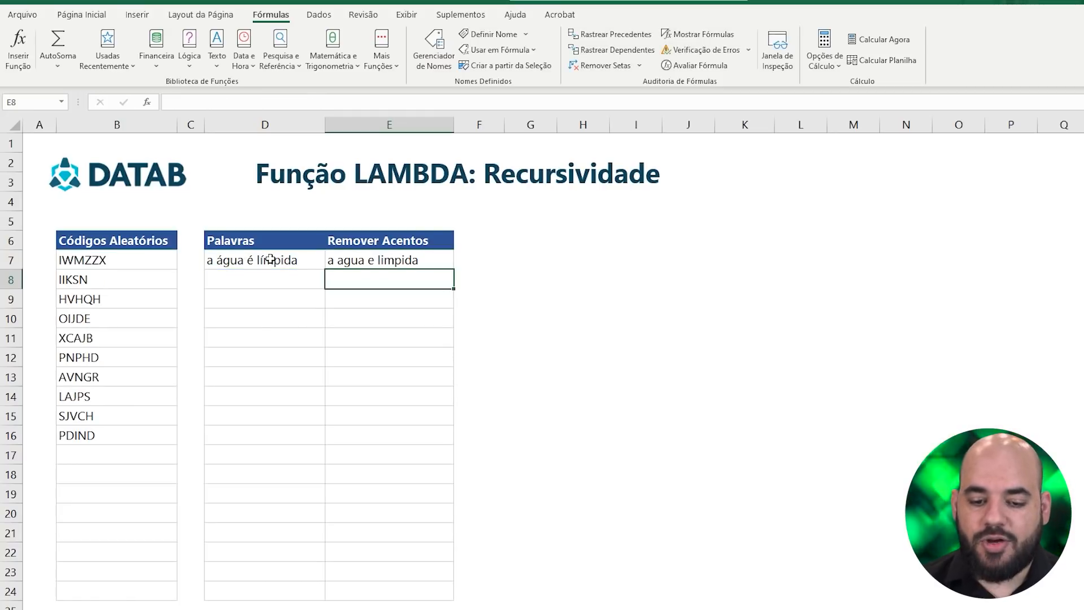
# - Replace the second argument in E7's formula with "àáâãäèéêëìíîïòóôõöùúûüÀÁÂÃÄÈÉÊËÌÍÎÏÒÓÔÕÖÙÚÛÜçÇñÑ"
pyautogui.click(355, 262)
pyautogui.doubleClick(354, 261)
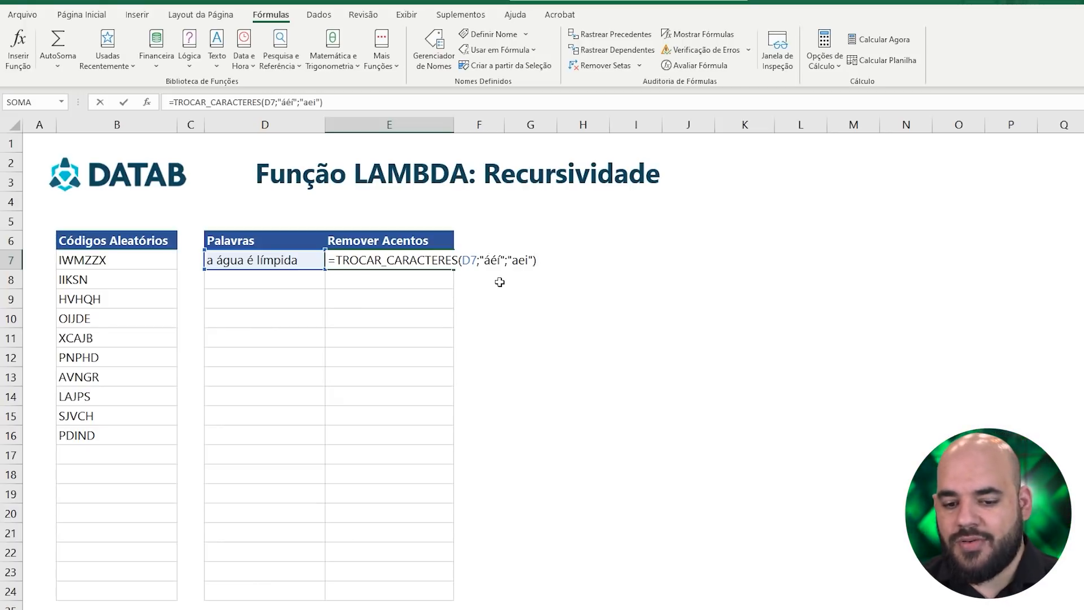
pyautogui.press('Return')
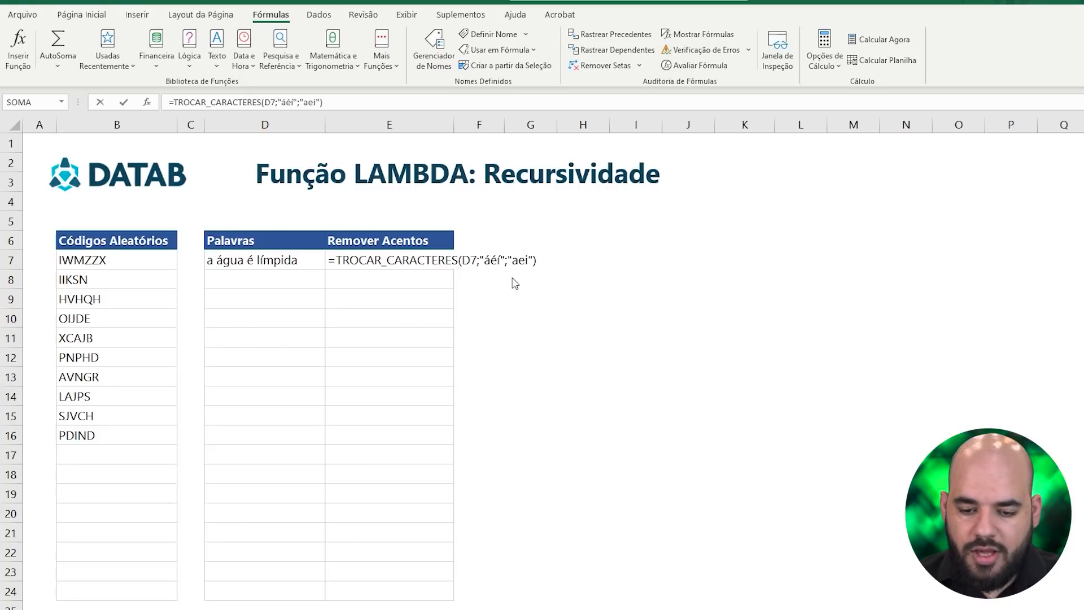
pyautogui.click(501, 261)
pyautogui.moveTo(504, 261); pyautogui.dragTo(484, 259)
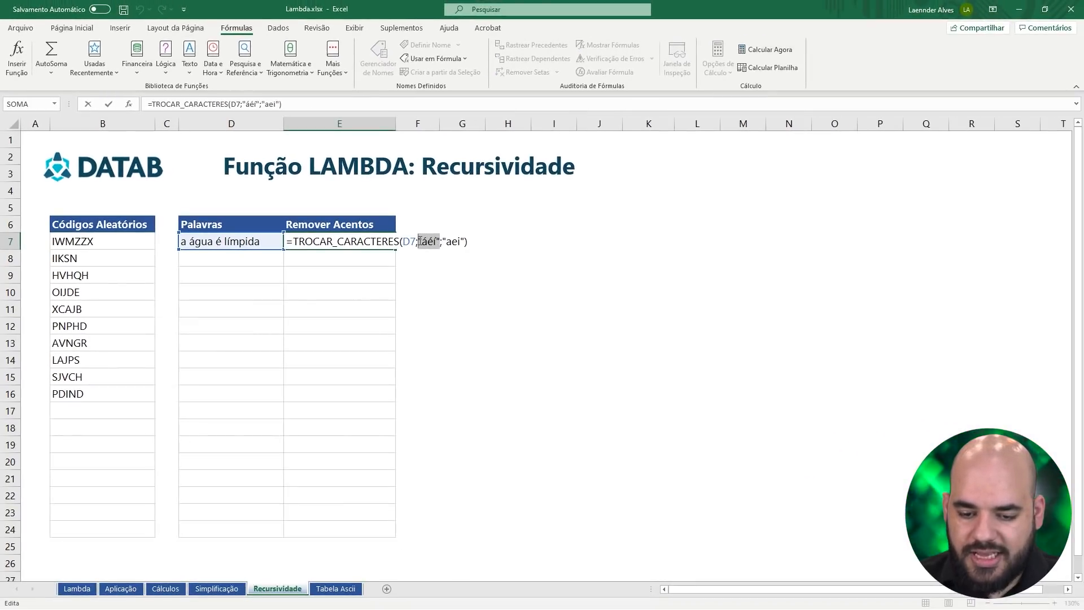
pyautogui.write('àáâãäèéêëìíîïòóôõöùúûüÀÁÂÃÄÈÉÊËÌÍÎÏÒÓÔÕÖÙÚÛÜçÇñÑ')
# - Replace aei in the formula's third argument with "aaaaaeeeeiiiiooooouuuuAAAAAEEEEIIIIOOOOOUUUUcCnN" and enter the formula
pyautogui.hotkey('alt', 'Tab')
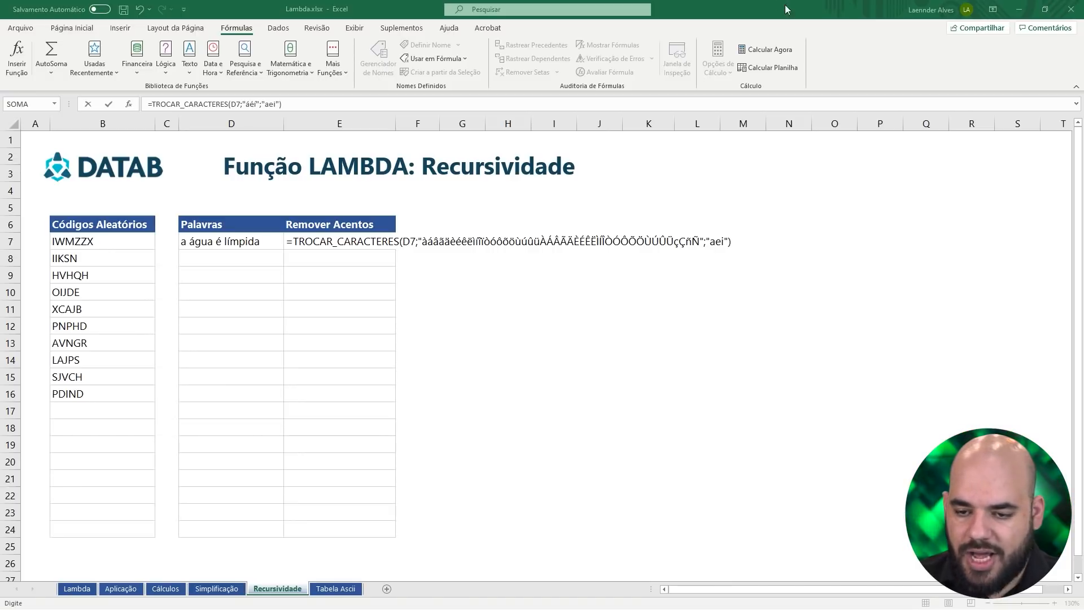
pyautogui.hotkey('alt', 'Tab')
pyautogui.moveTo(720, 242); pyautogui.dragTo(707, 242)
pyautogui.write('aaaaaeeeeiiiiooooouuuuAAAAAEEEEIIIIOOOOOUUUUcCnN')
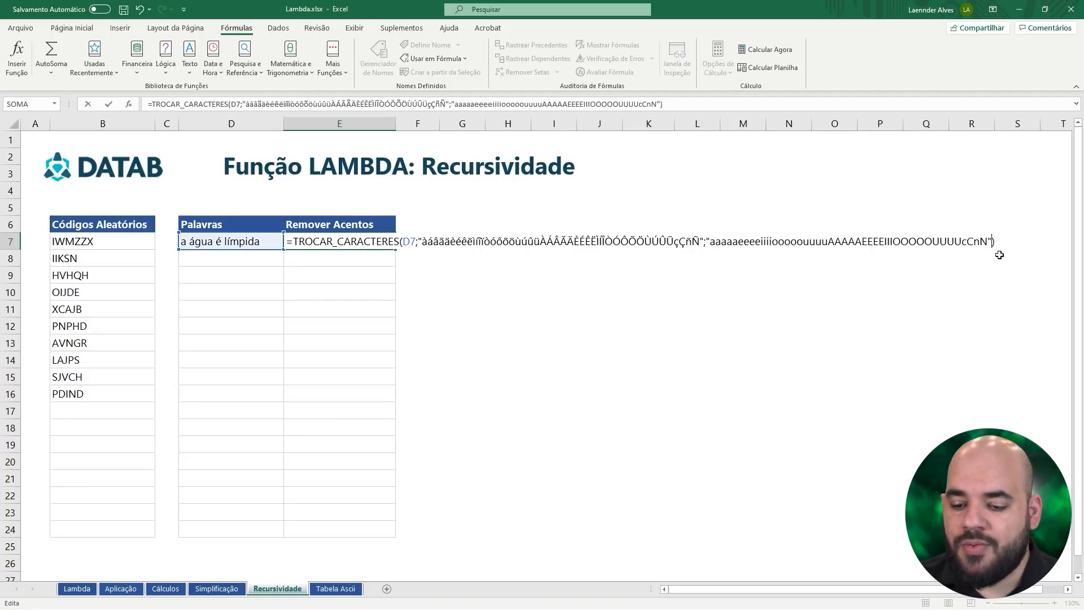
pyautogui.press('Return')
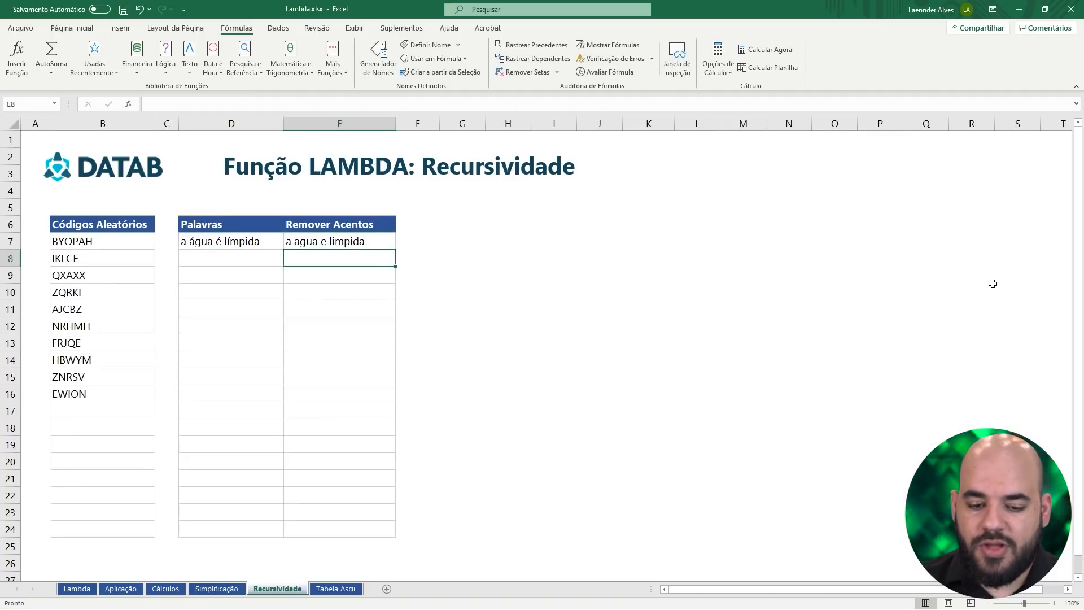
# - Review the formula in E7 and enter "lâmpada" as the next word in D8
pyautogui.click(335, 242)
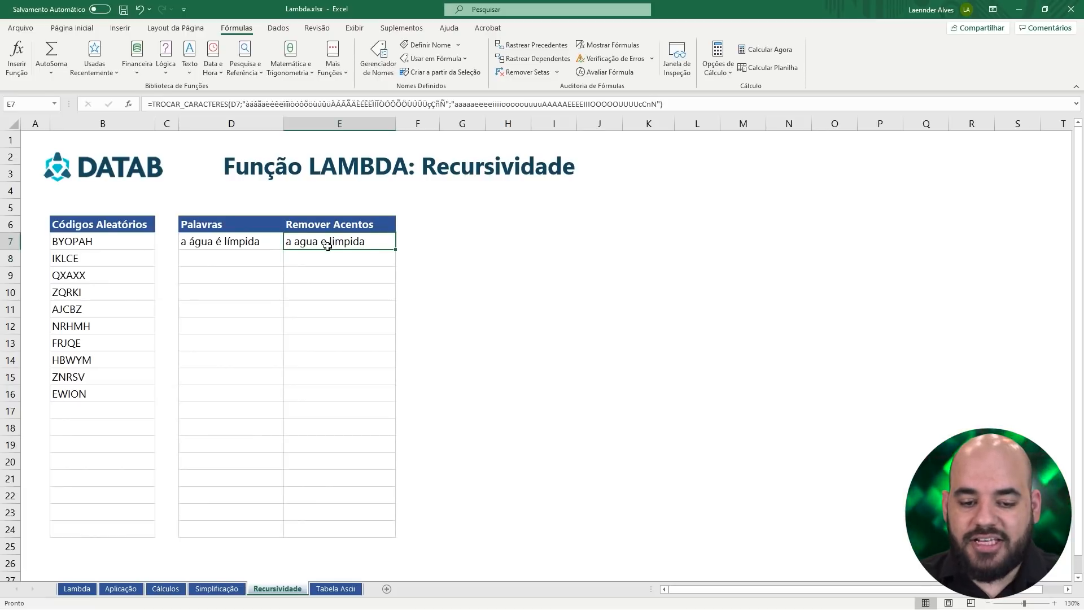
pyautogui.press('F2')
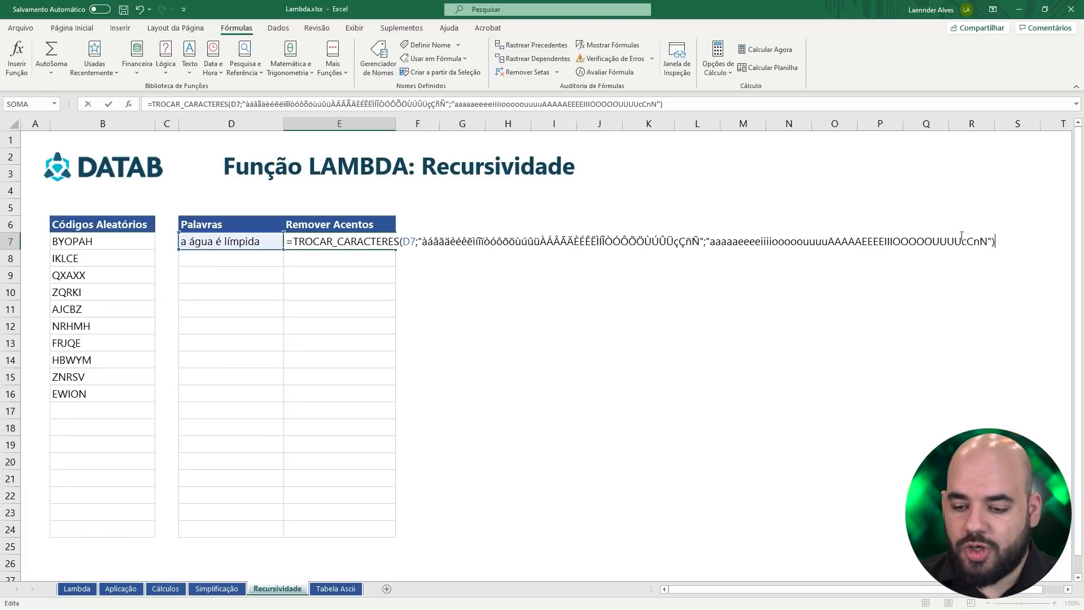
pyautogui.click(251, 259)
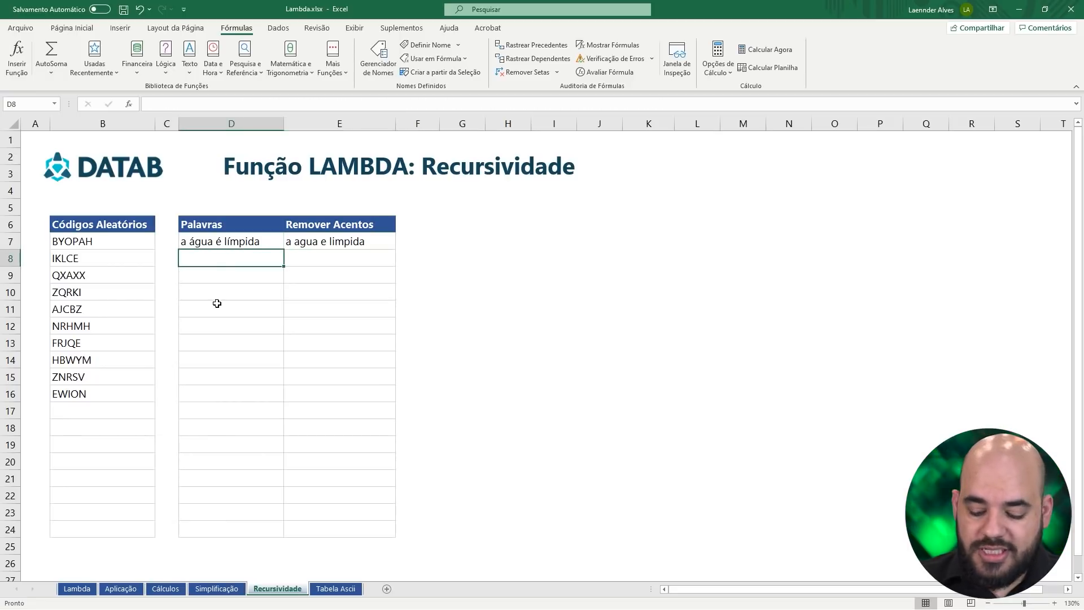
pyautogui.write('Iá')
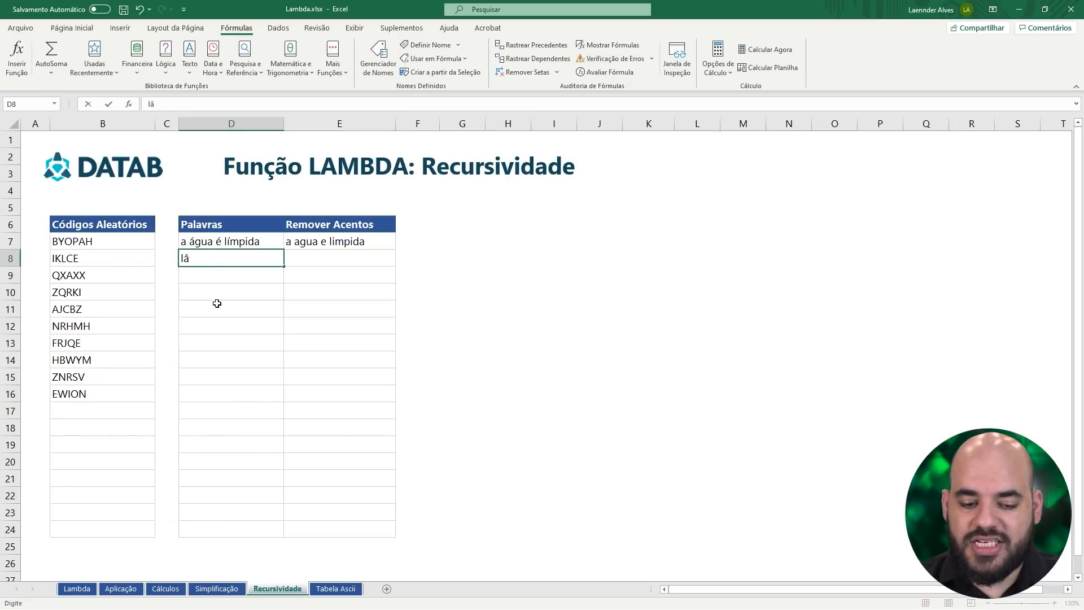
pyautogui.write('mpada')
pyautogui.press('Return')
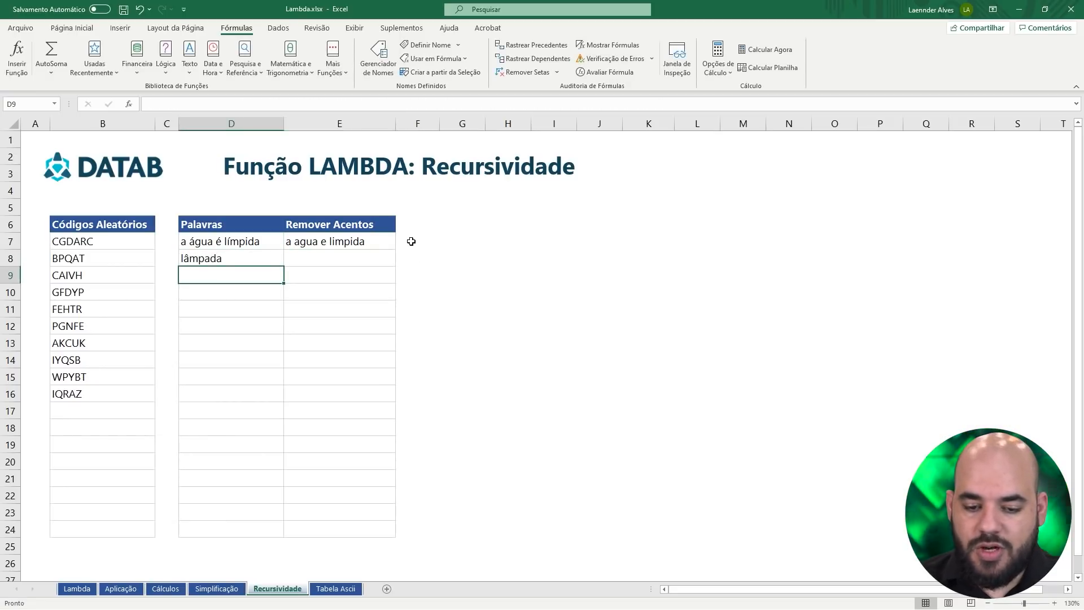
# - Fill the TROCAR_CARACTERES formula from E7 down to E8
pyautogui.click(393, 241)
pyautogui.moveTo(395, 249); pyautogui.dragTo(395, 267)
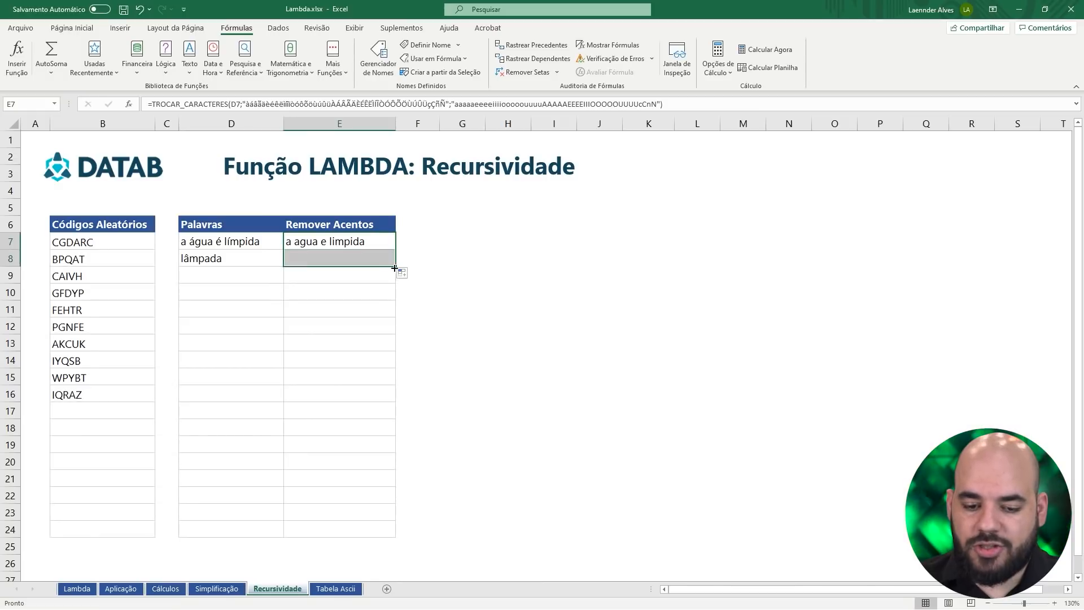
pyautogui.click(365, 261)
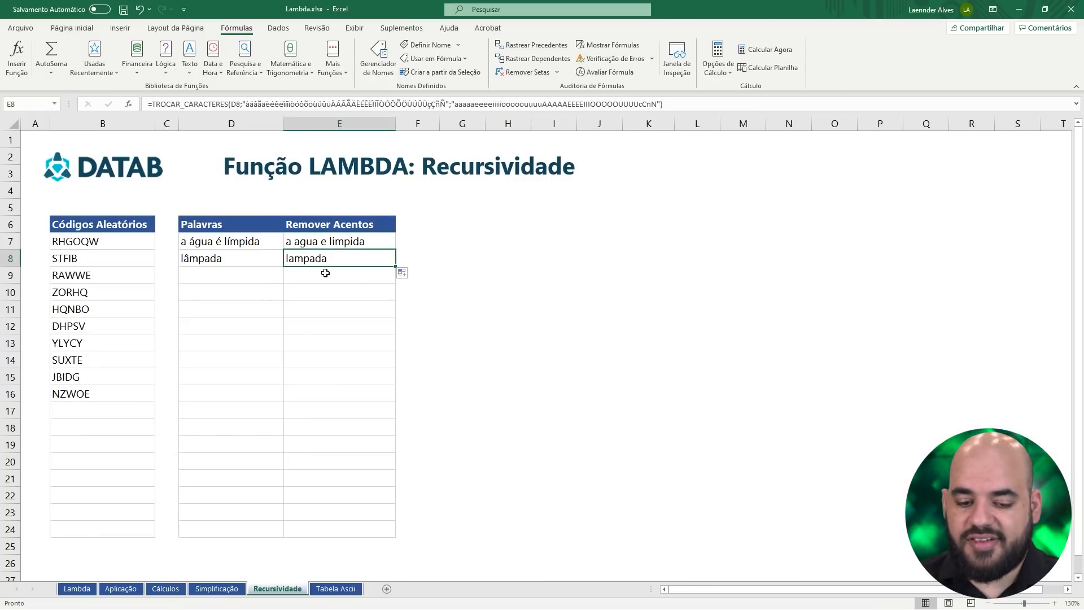
# - Copy the TROCAR_CARACTERES call from E8's formula without its equals sign, leaving the cell unchanged
pyautogui.press('F2')
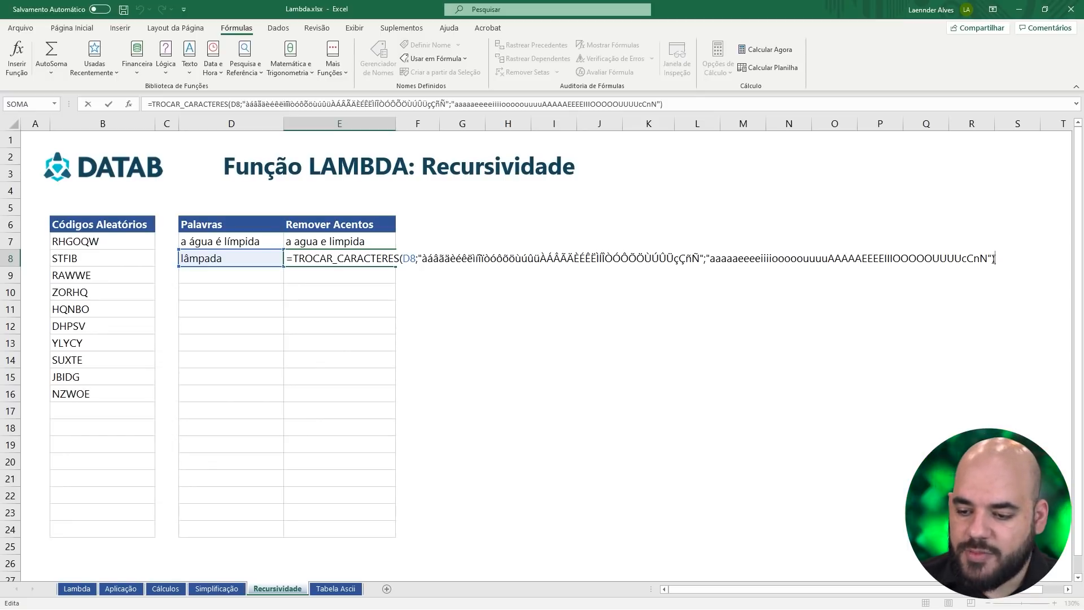
pyautogui.moveTo(998, 258); pyautogui.dragTo(293, 268)
pyautogui.hotkey('ctrl', 'c')
pyautogui.press('Escape')
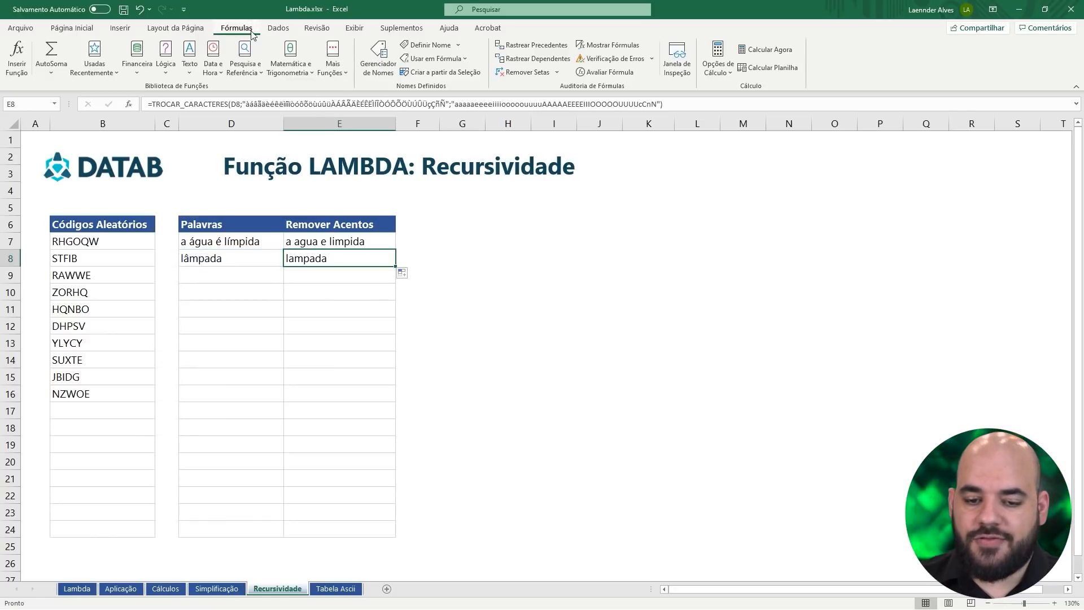
# - Start a new workbook-scope defined name called REMOVER_ACENTO
pyautogui.click(378, 57)
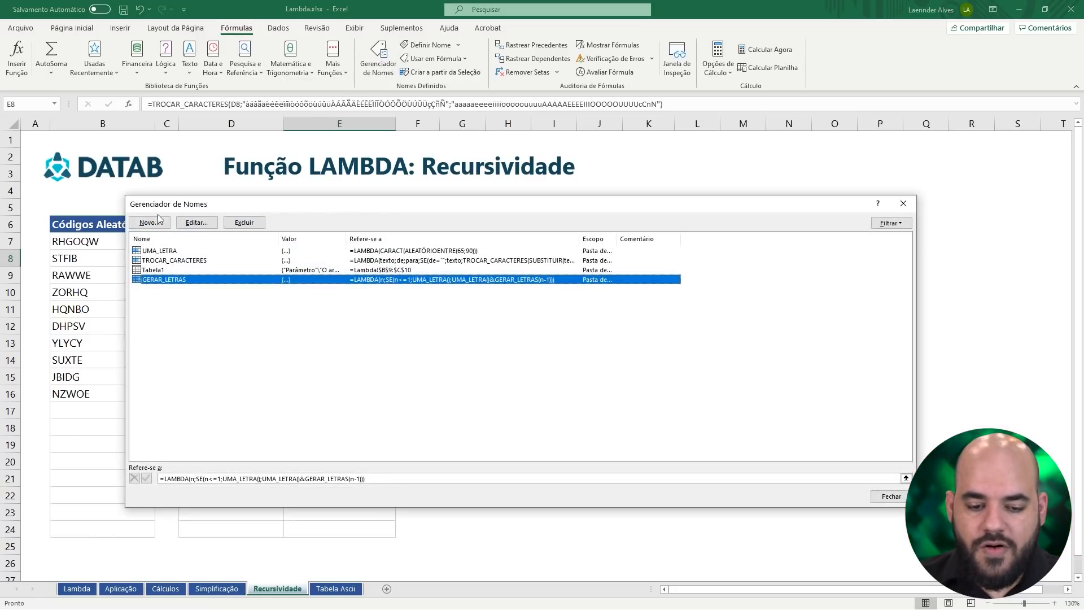
pyautogui.click(148, 222)
pyautogui.write('REMOVER_ACENTO')
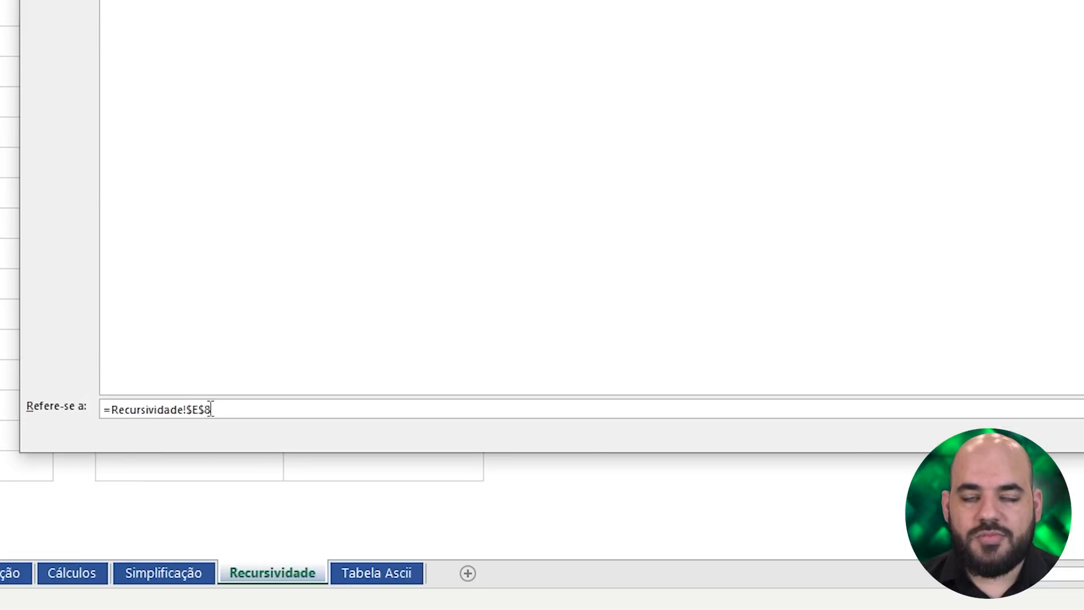
# - Replace the name's reference with =LAMBDA(texto; followed by the copied TROCAR_CARACTERES call
pyautogui.moveTo(260, 498); pyautogui.dragTo(147, 484)
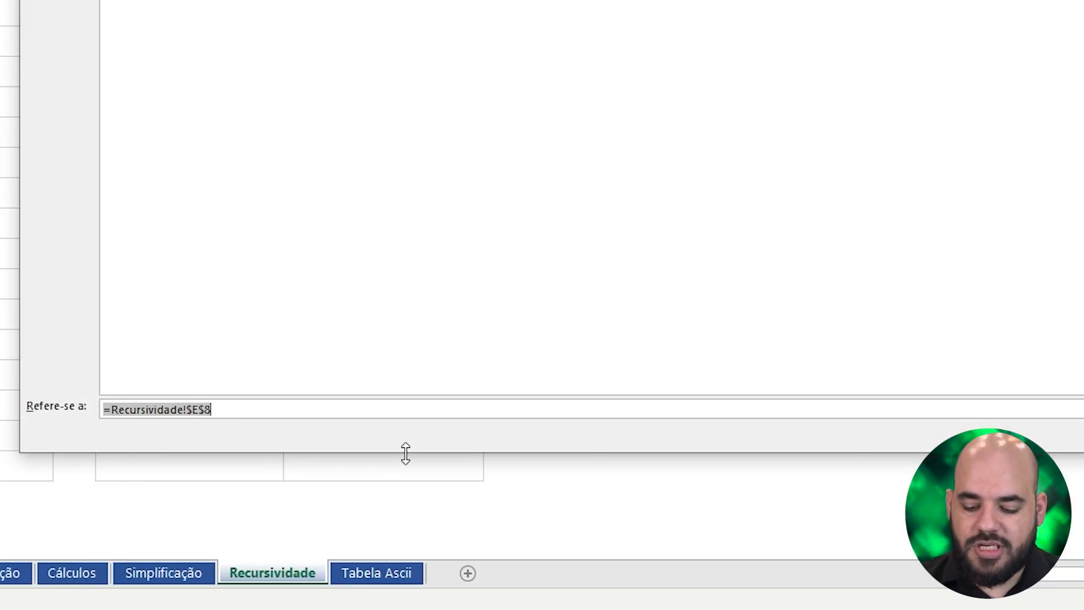
pyautogui.write('=LAMBDA(')
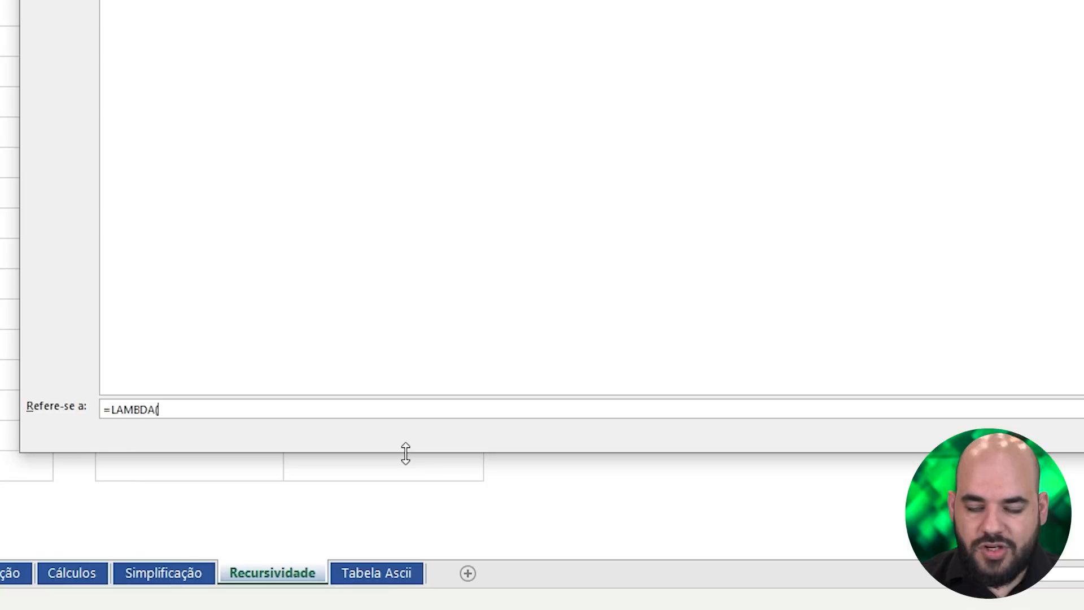
pyautogui.write('te')
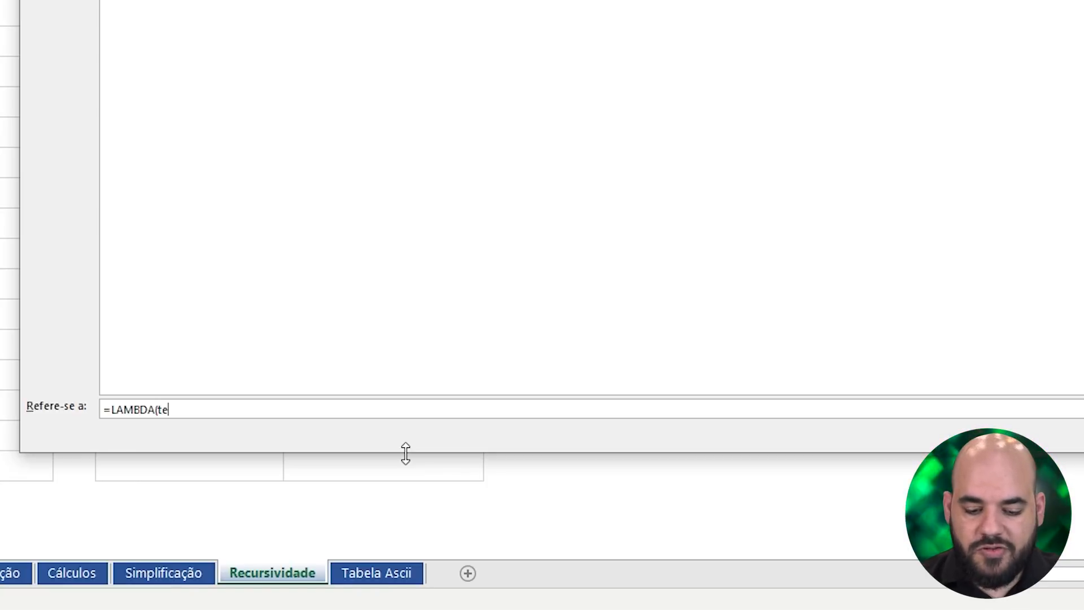
pyautogui.write('xto;')
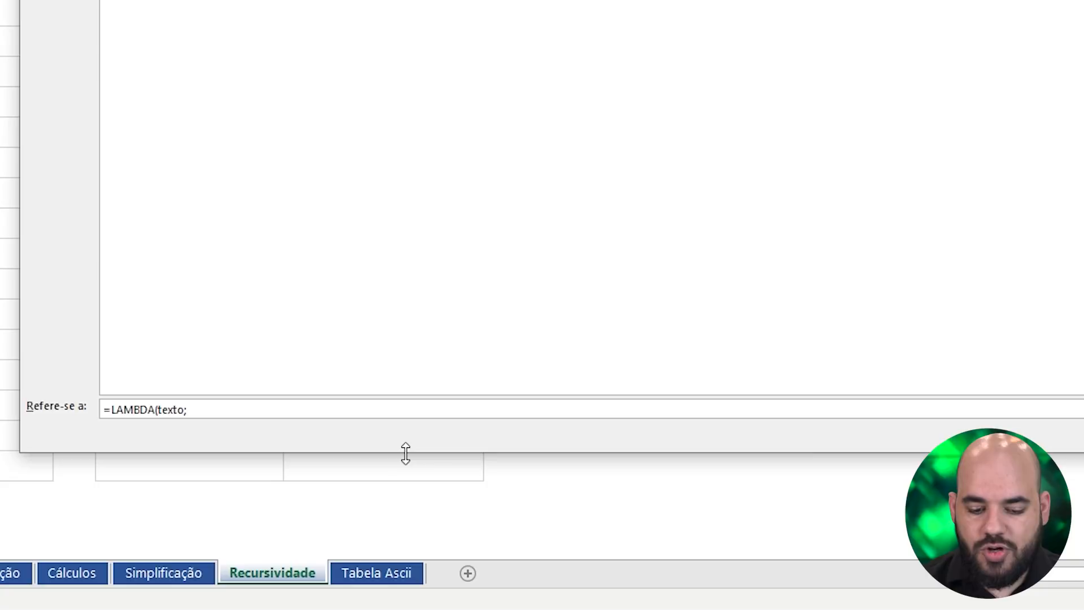
pyautogui.hotkey('ctrl', 'v')
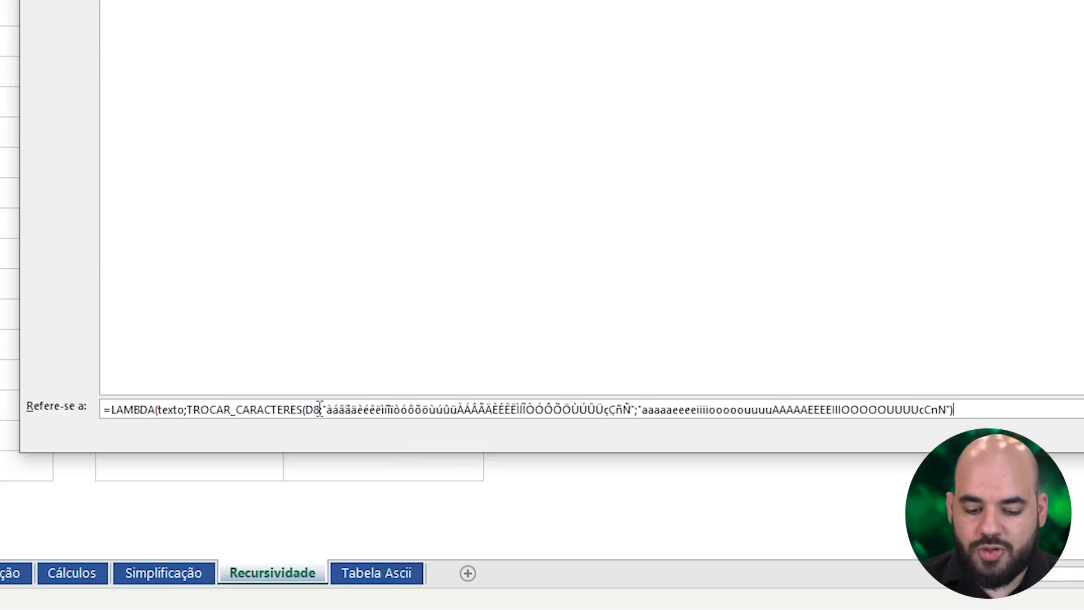
# - Replace D8 with texto in the pasted call, add the LAMBDA's closing parenthesis, and save the REMOVER_ACENTO name
pyautogui.press('BackSpace')
pyautogui.press('BackSpace')
pyautogui.write('texto')
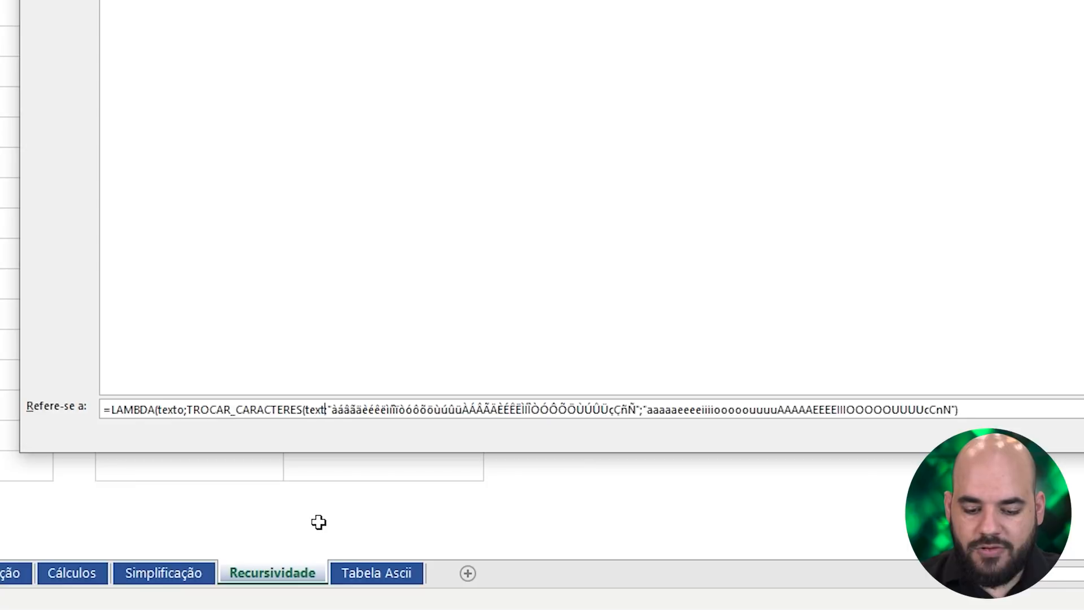
pyautogui.click(967, 409)
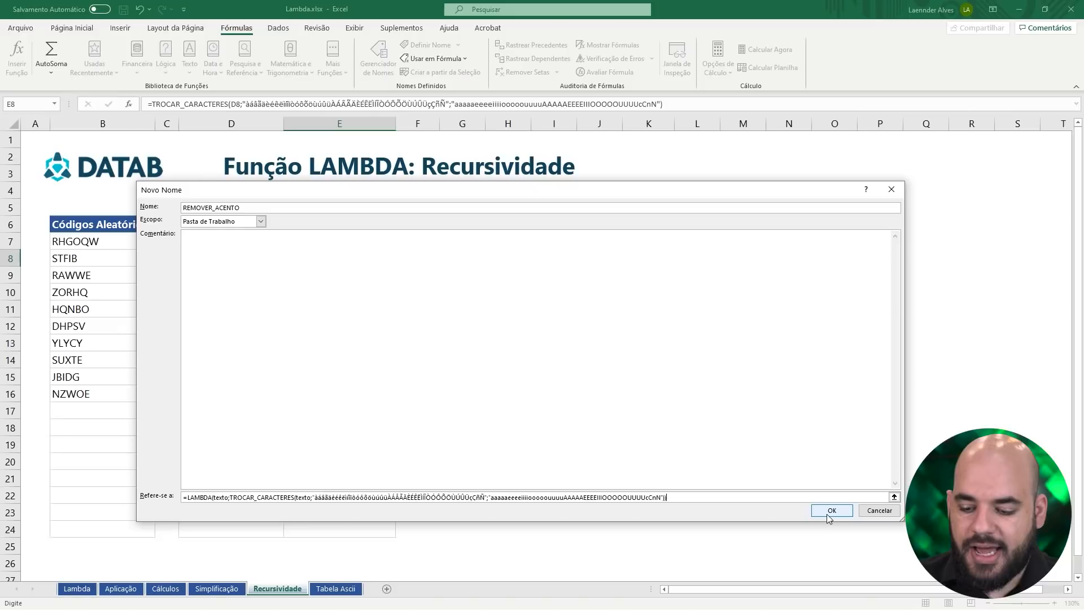
pyautogui.click(827, 514)
pyautogui.click(891, 496)
# - Replace E7's formula with =REMOVER_ACENTO(D7) and fill it down to E8
pyautogui.click(367, 242)
pyautogui.press('F2')
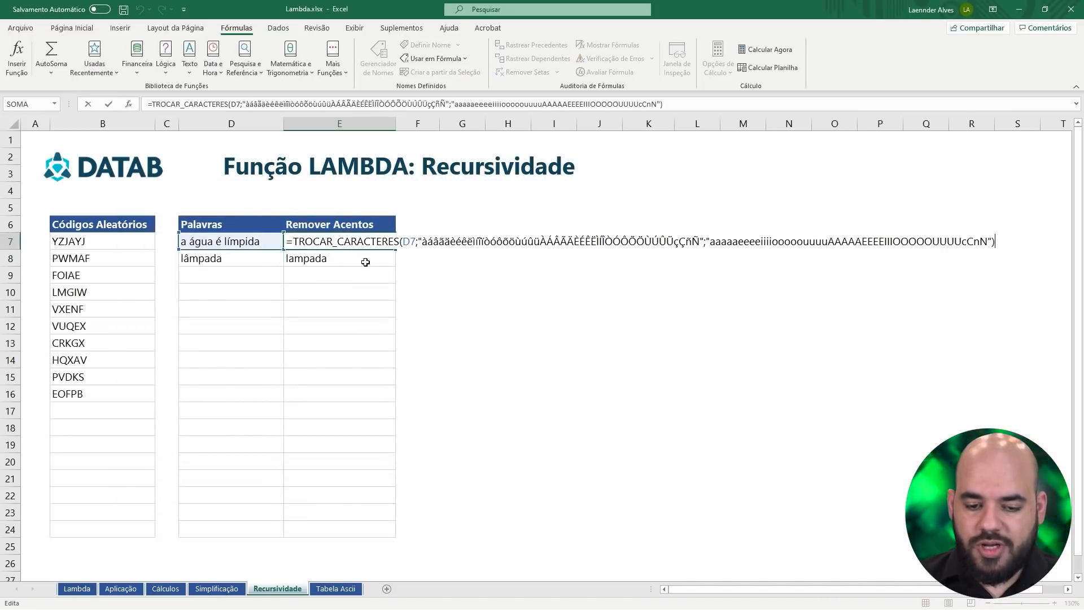
pyautogui.write('=REMOVER_ACENTO')
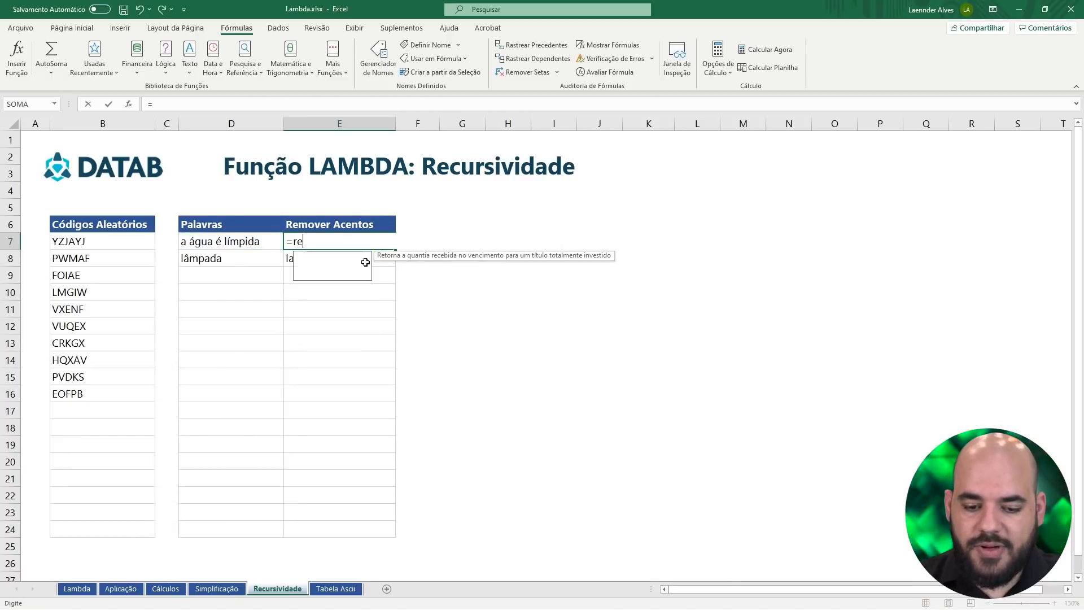
pyautogui.write('(')
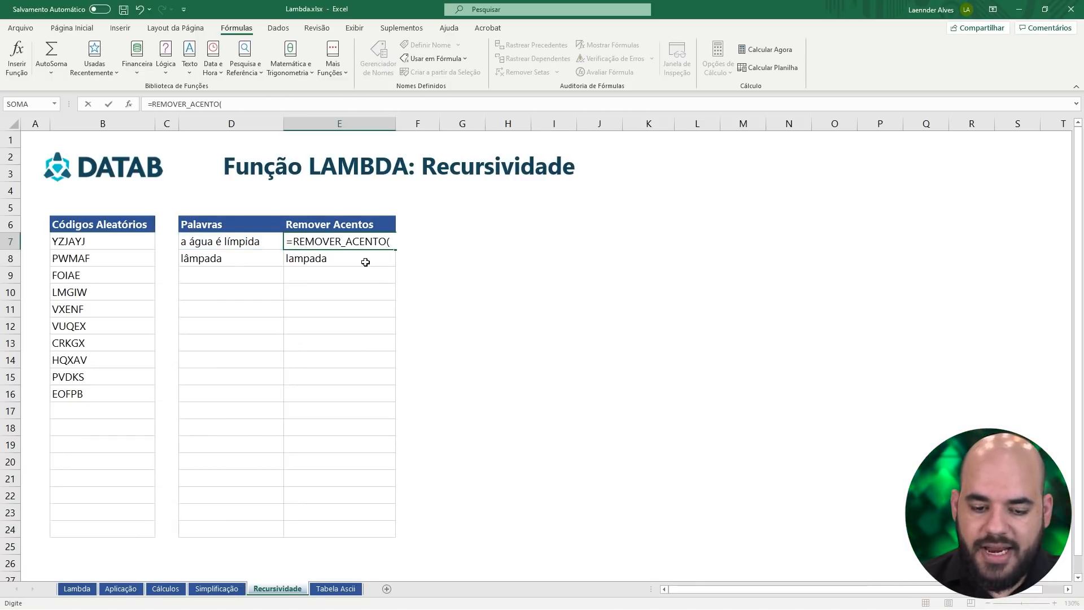
pyautogui.click(234, 243)
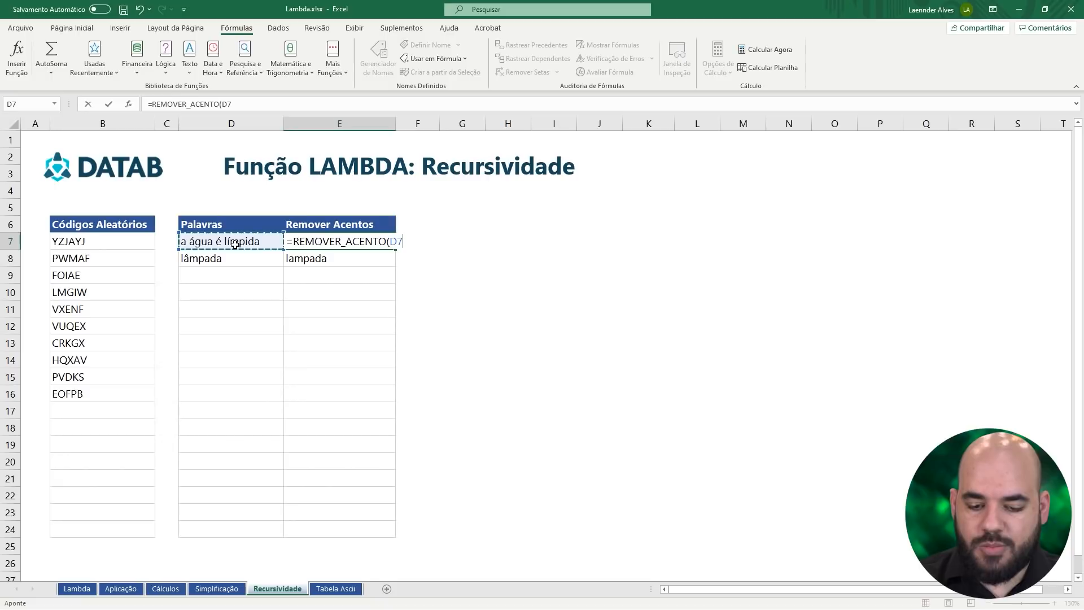
pyautogui.press('Return')
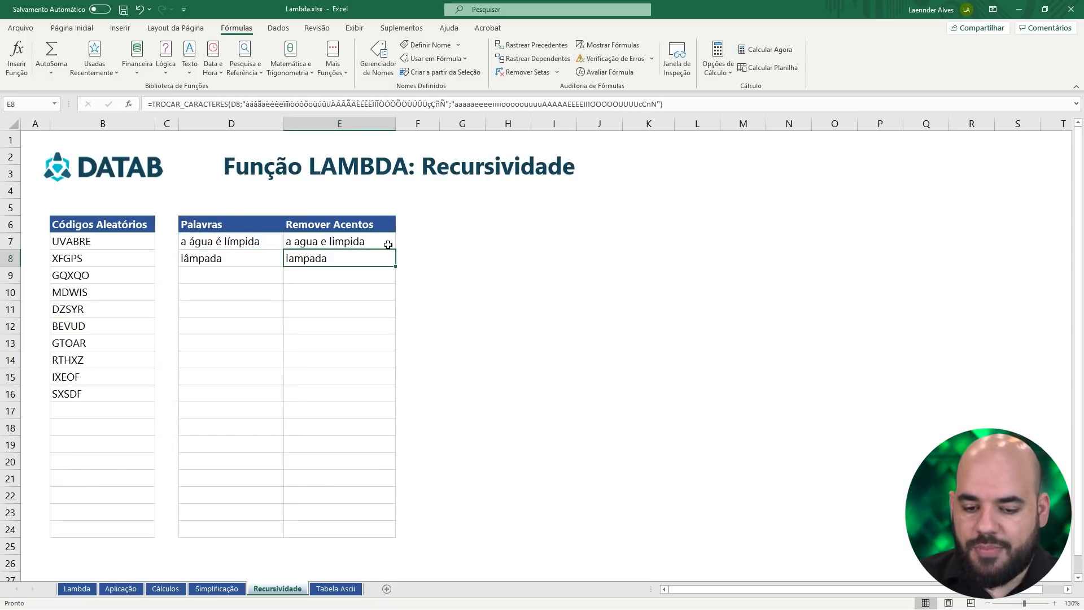
pyautogui.moveTo(390, 243); pyautogui.dragTo(389, 260)
# - Enter "áspero" in D9, fill the REMOVER_ACENTO formula from E8 down to E9, and open E9's formula for review
pyautogui.click(249, 273)
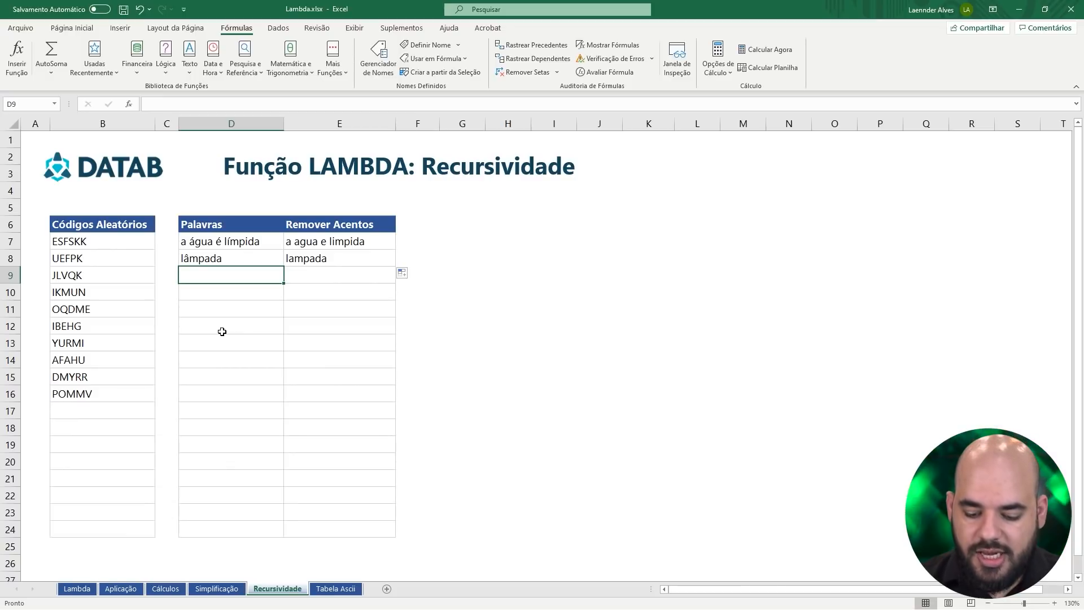
pyautogui.write('áspero')
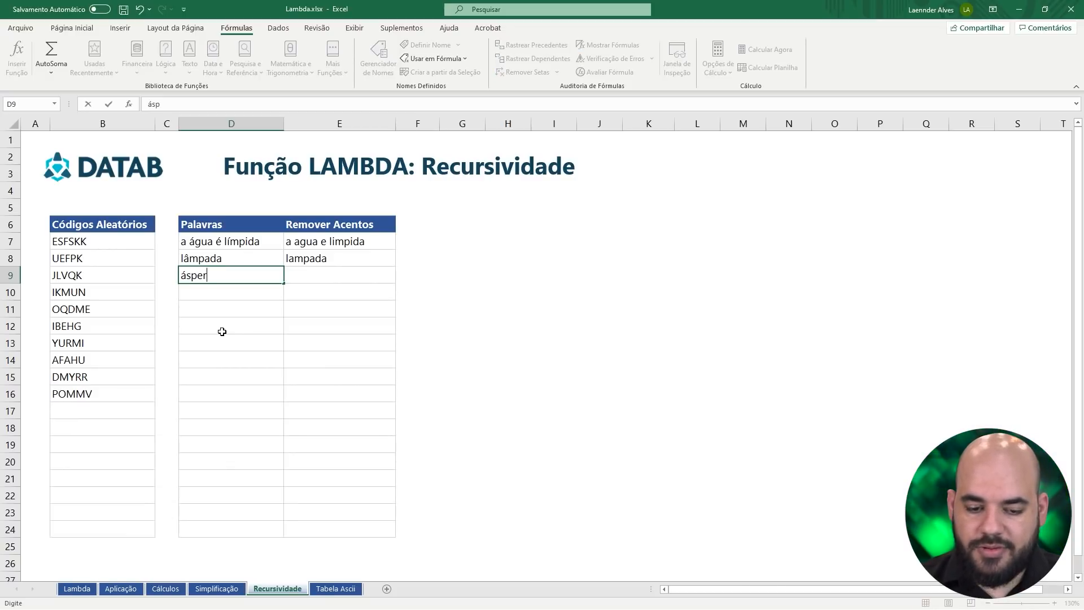
pyautogui.press('Return')
pyautogui.click(350, 262)
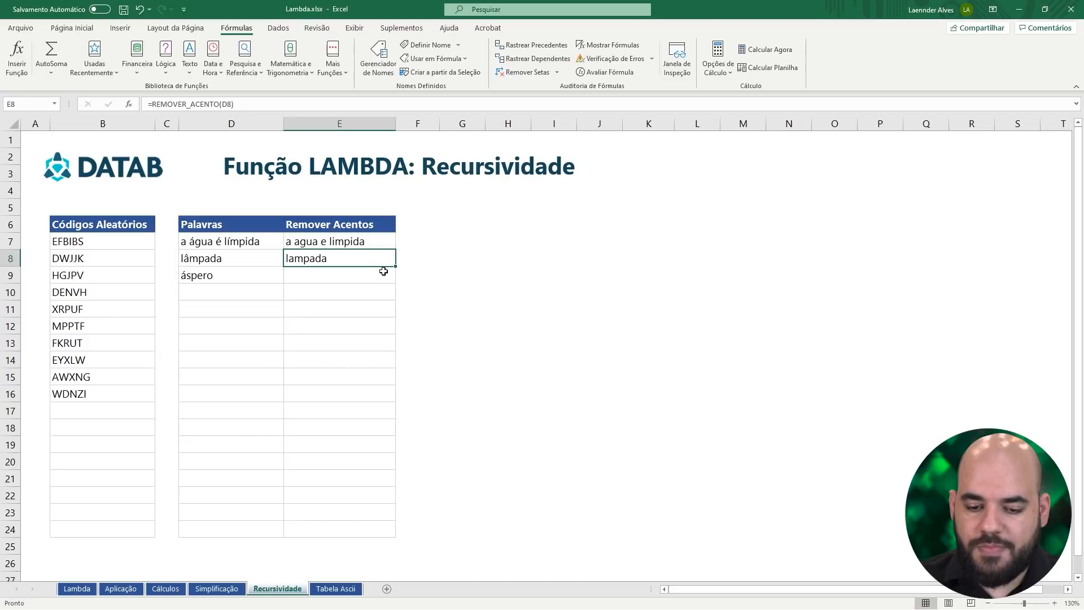
pyautogui.moveTo(397, 265); pyautogui.dragTo(378, 277)
pyautogui.click(378, 277)
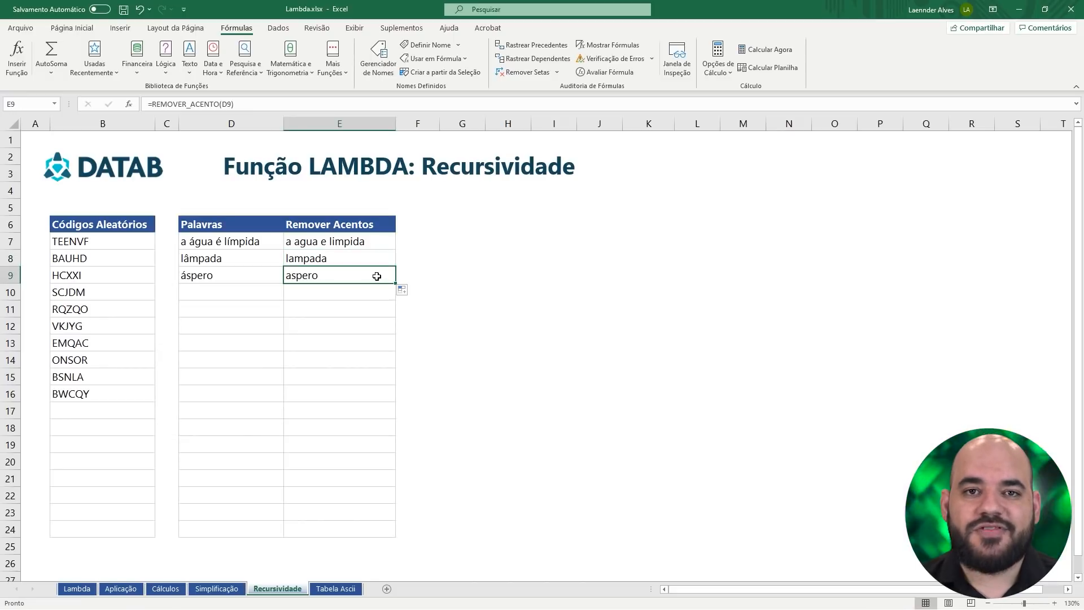
pyautogui.doubleClick(378, 277)
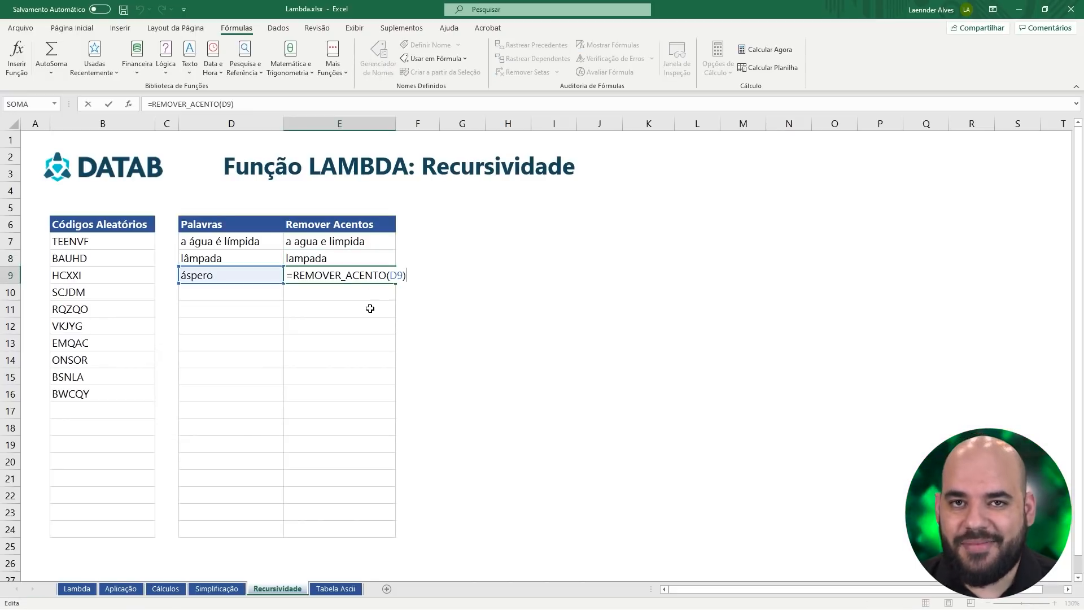